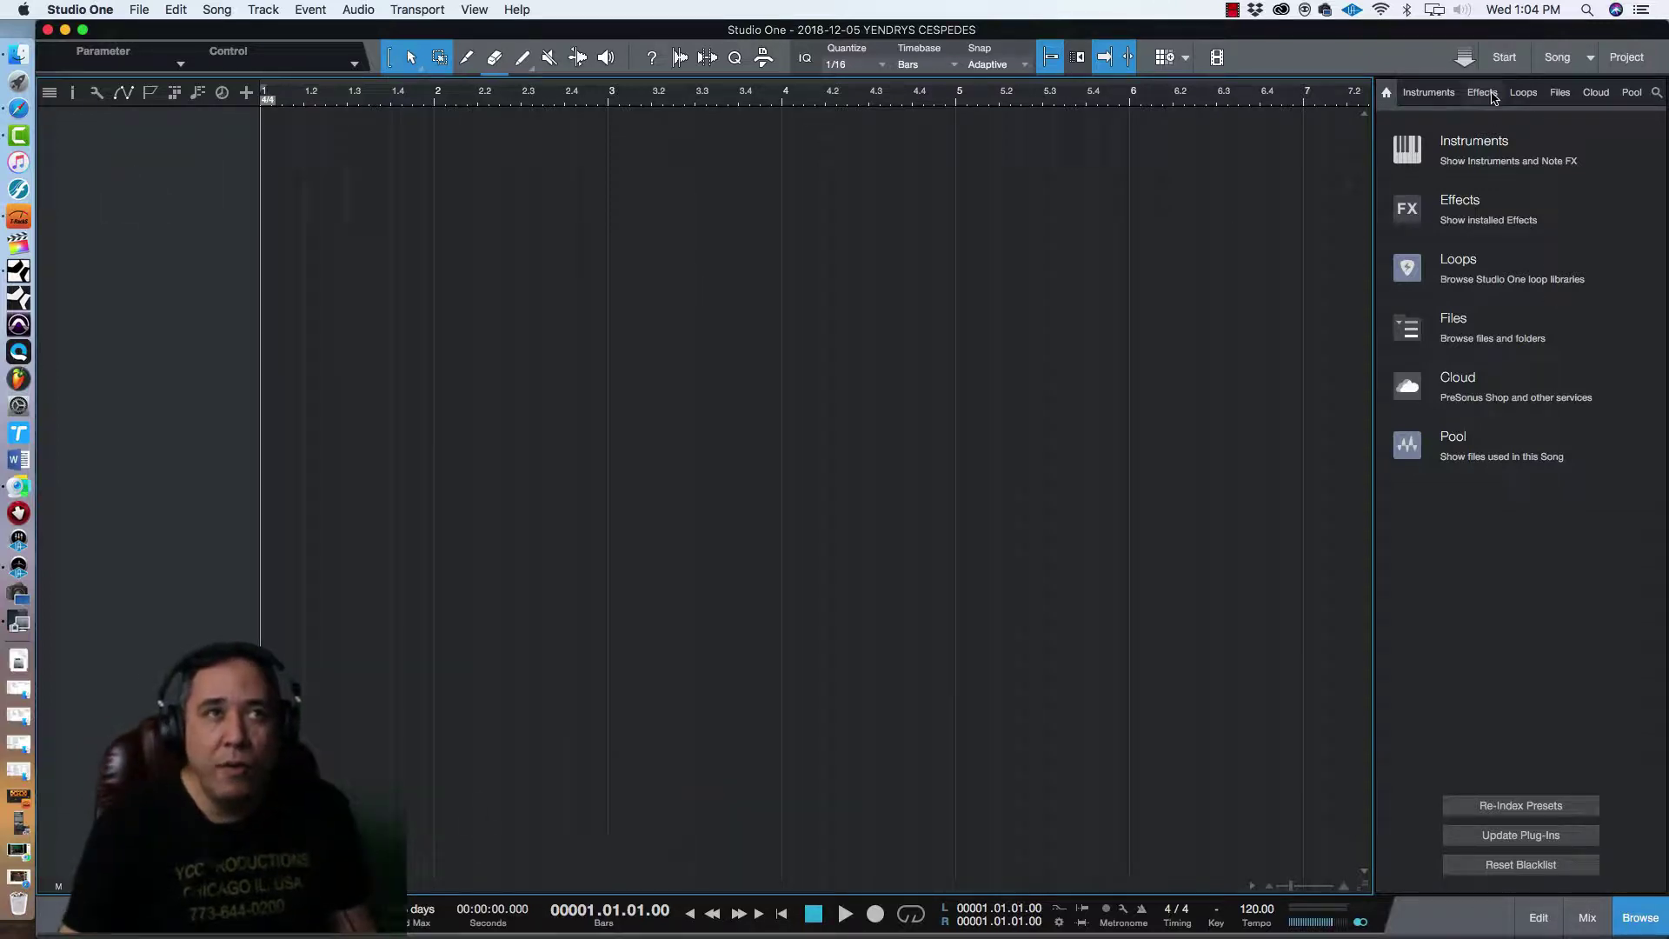
# Browse the sound files to Sound Bank YCC > Latin > Wizoo > ChaChaCha 120 and open its Guiro folder.
pyautogui.click(1560, 94)
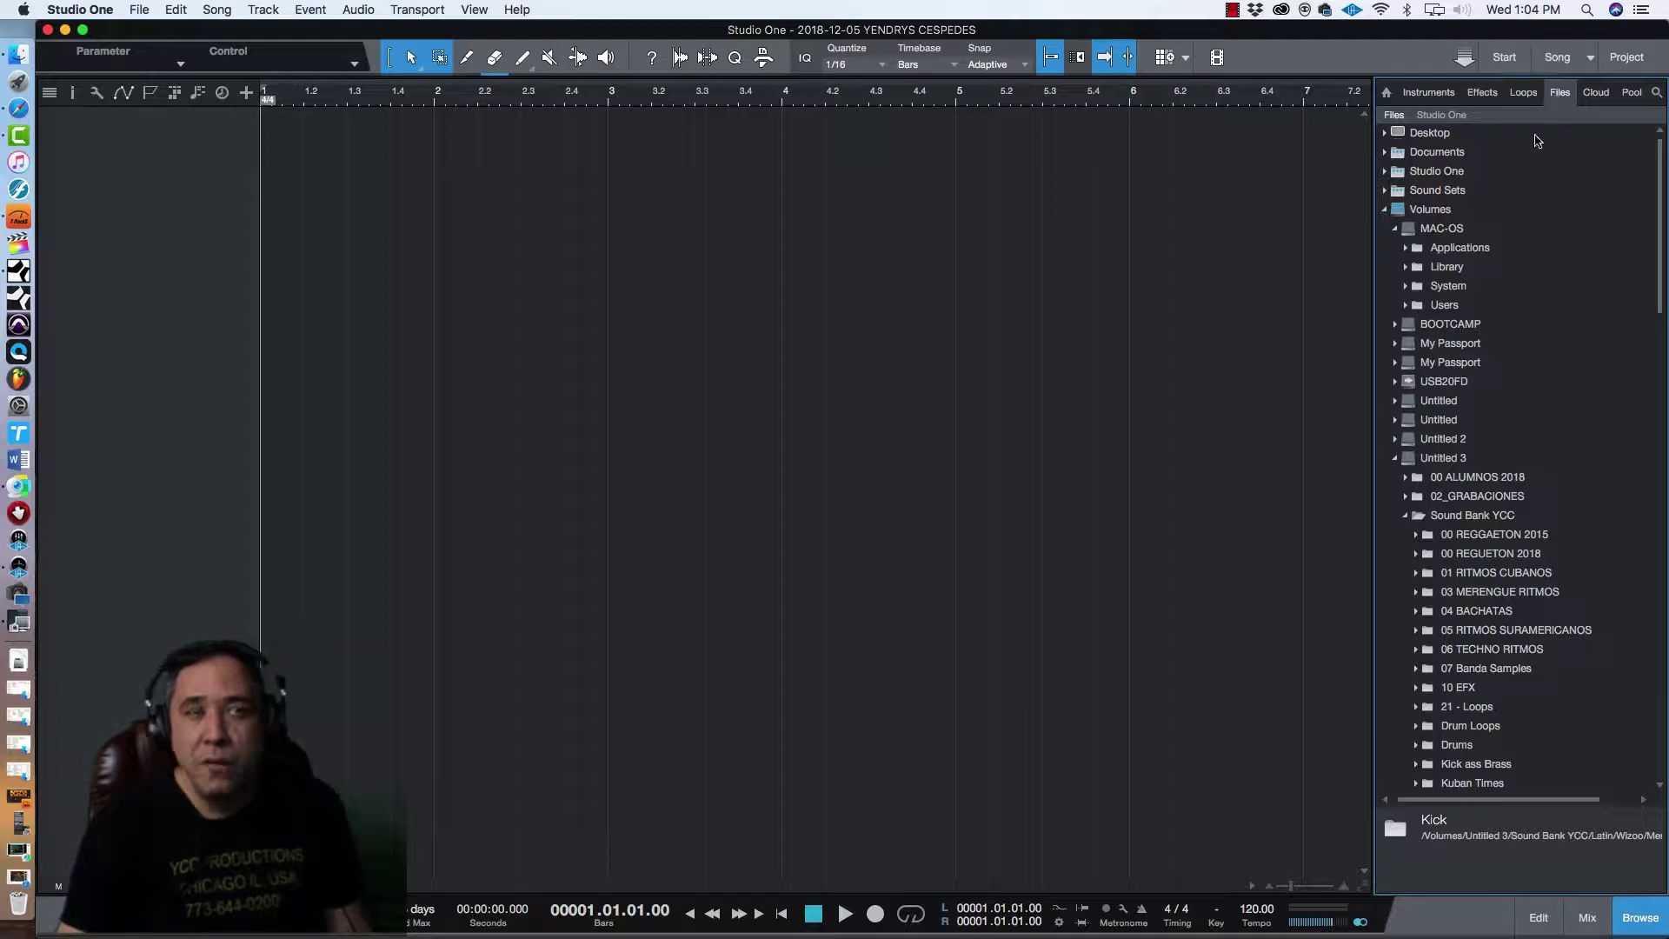
pyautogui.click(1406, 518)
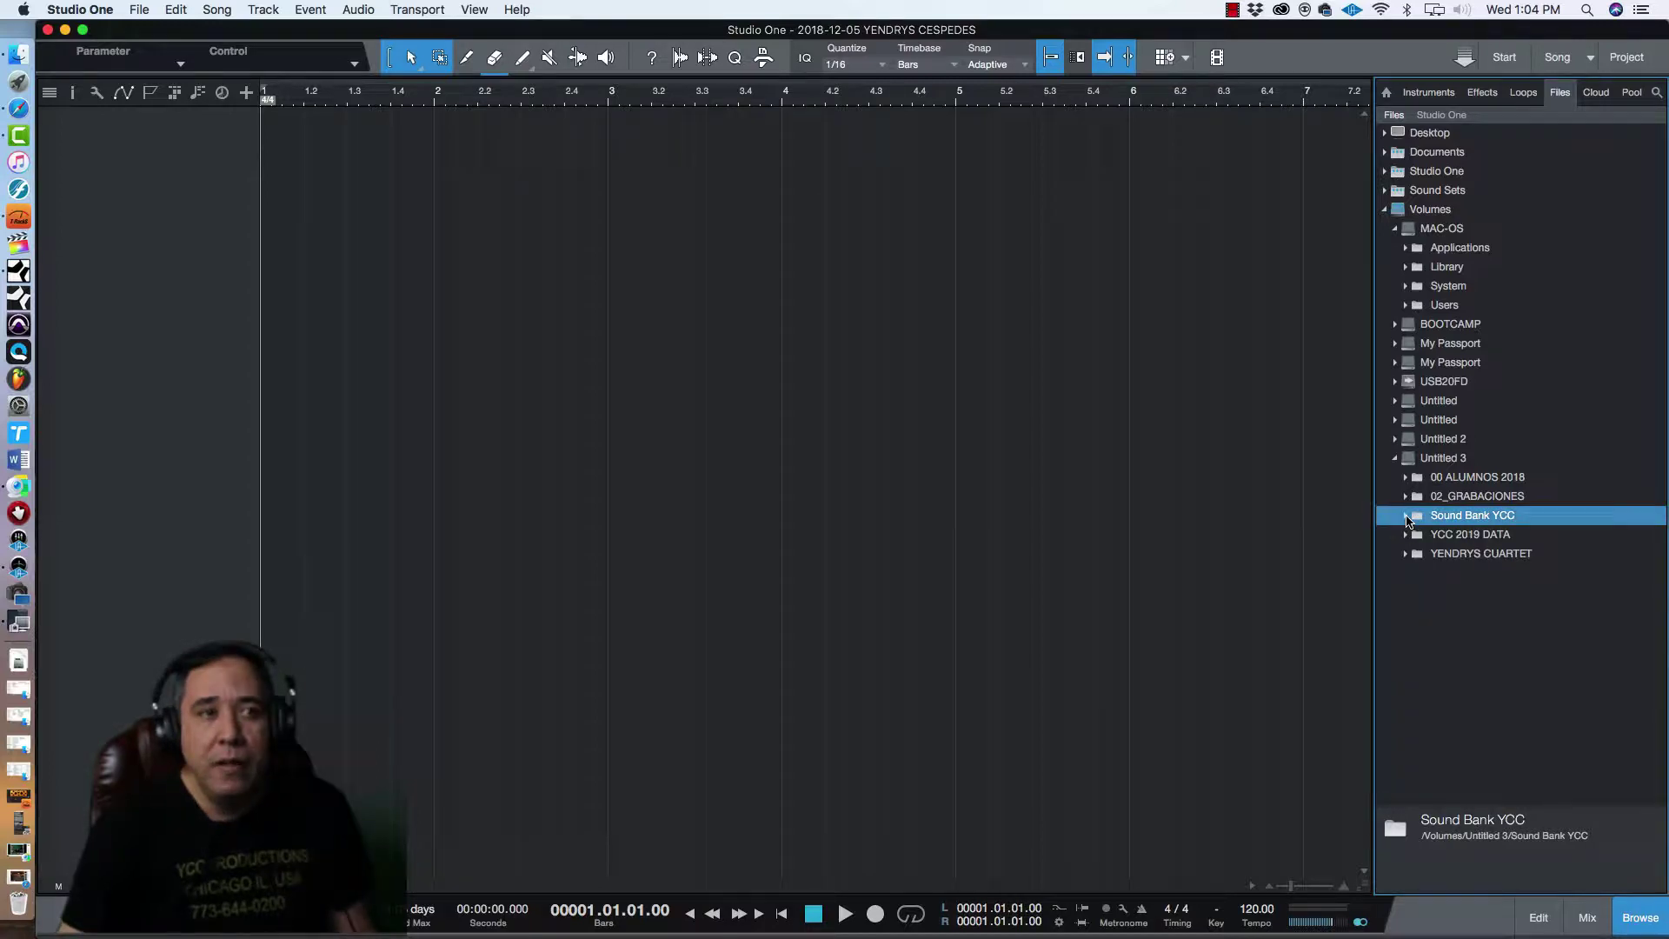
pyautogui.click(1405, 516)
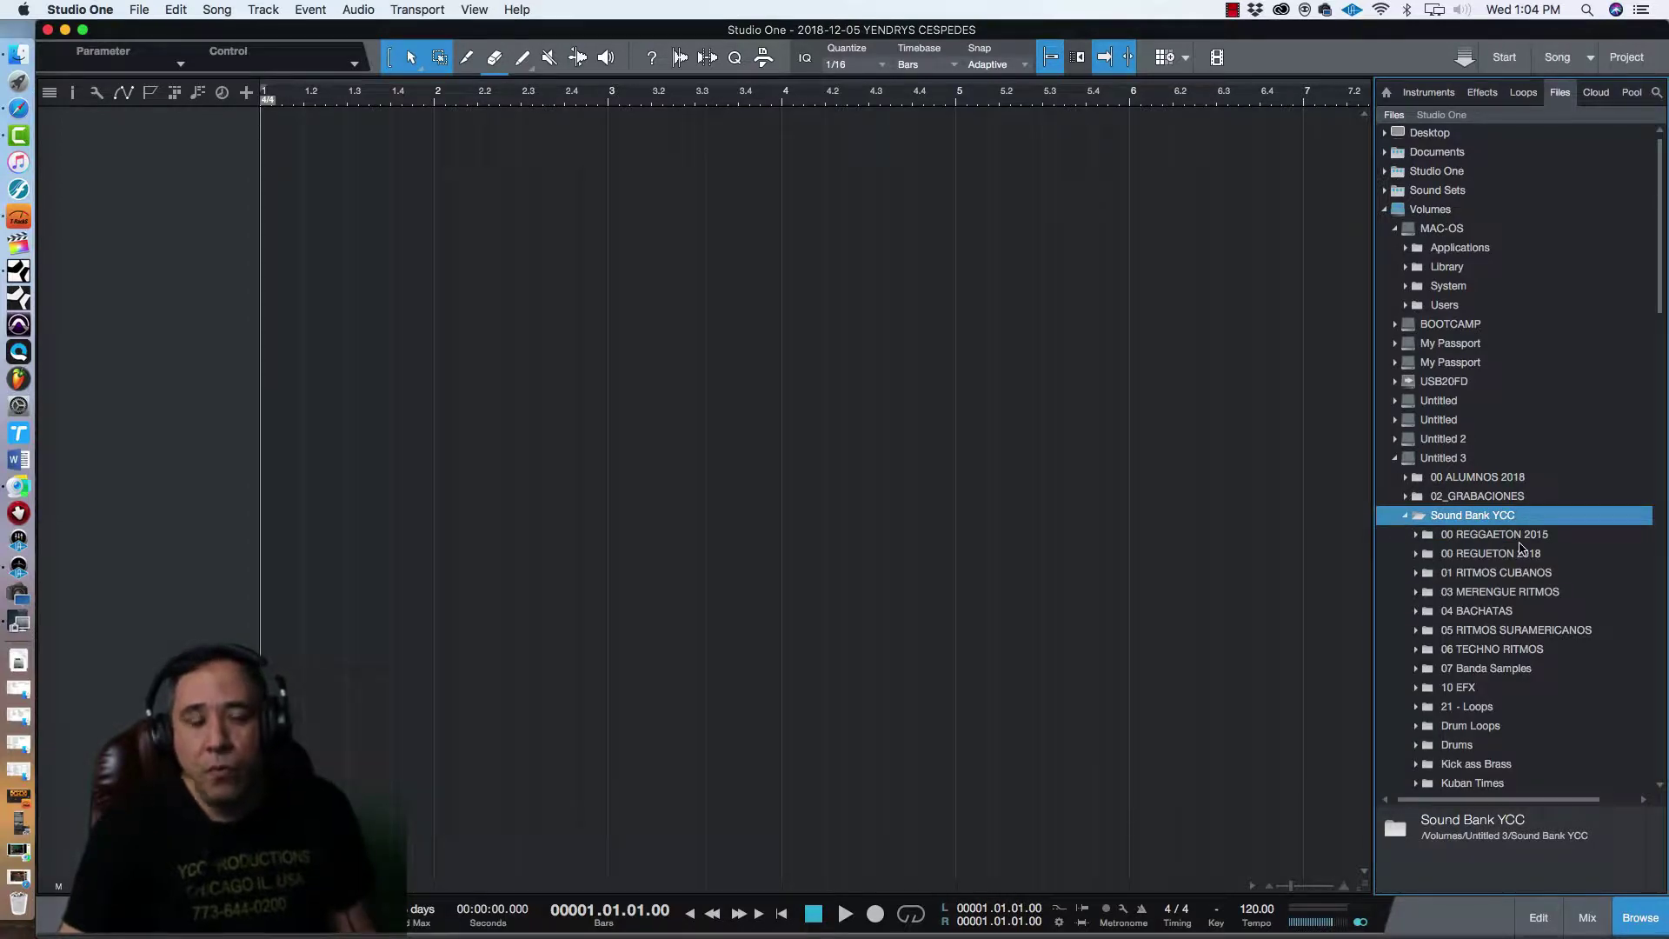
pyautogui.scroll(-5, 1520, 548)
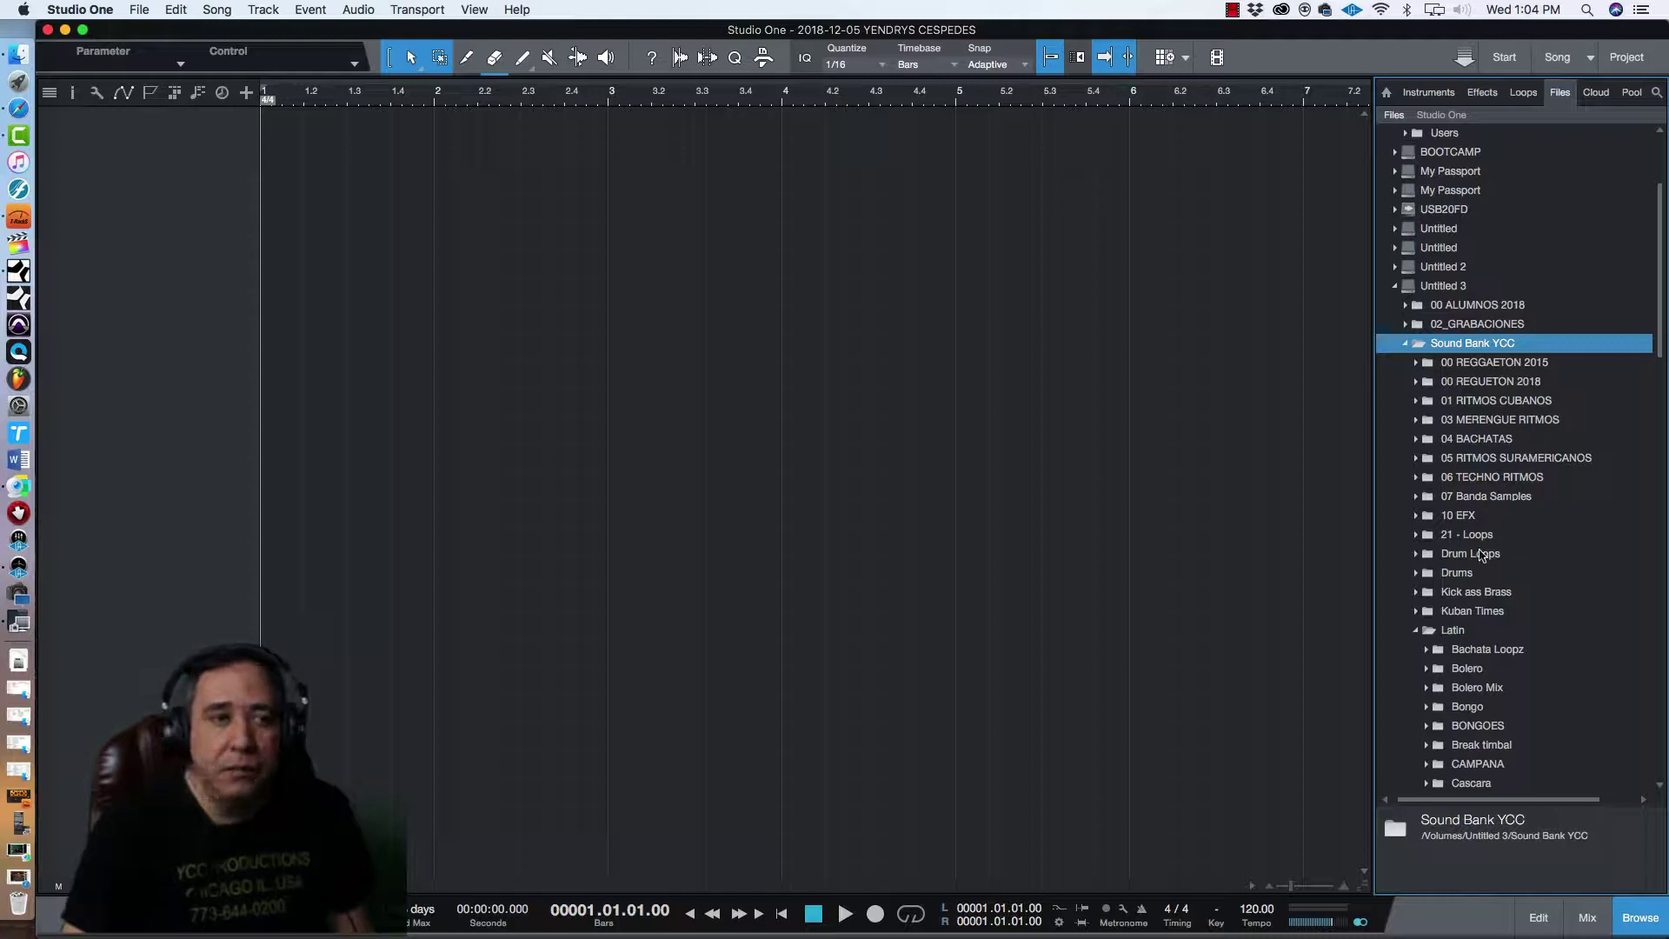
pyautogui.scroll(-5, 1513, 540)
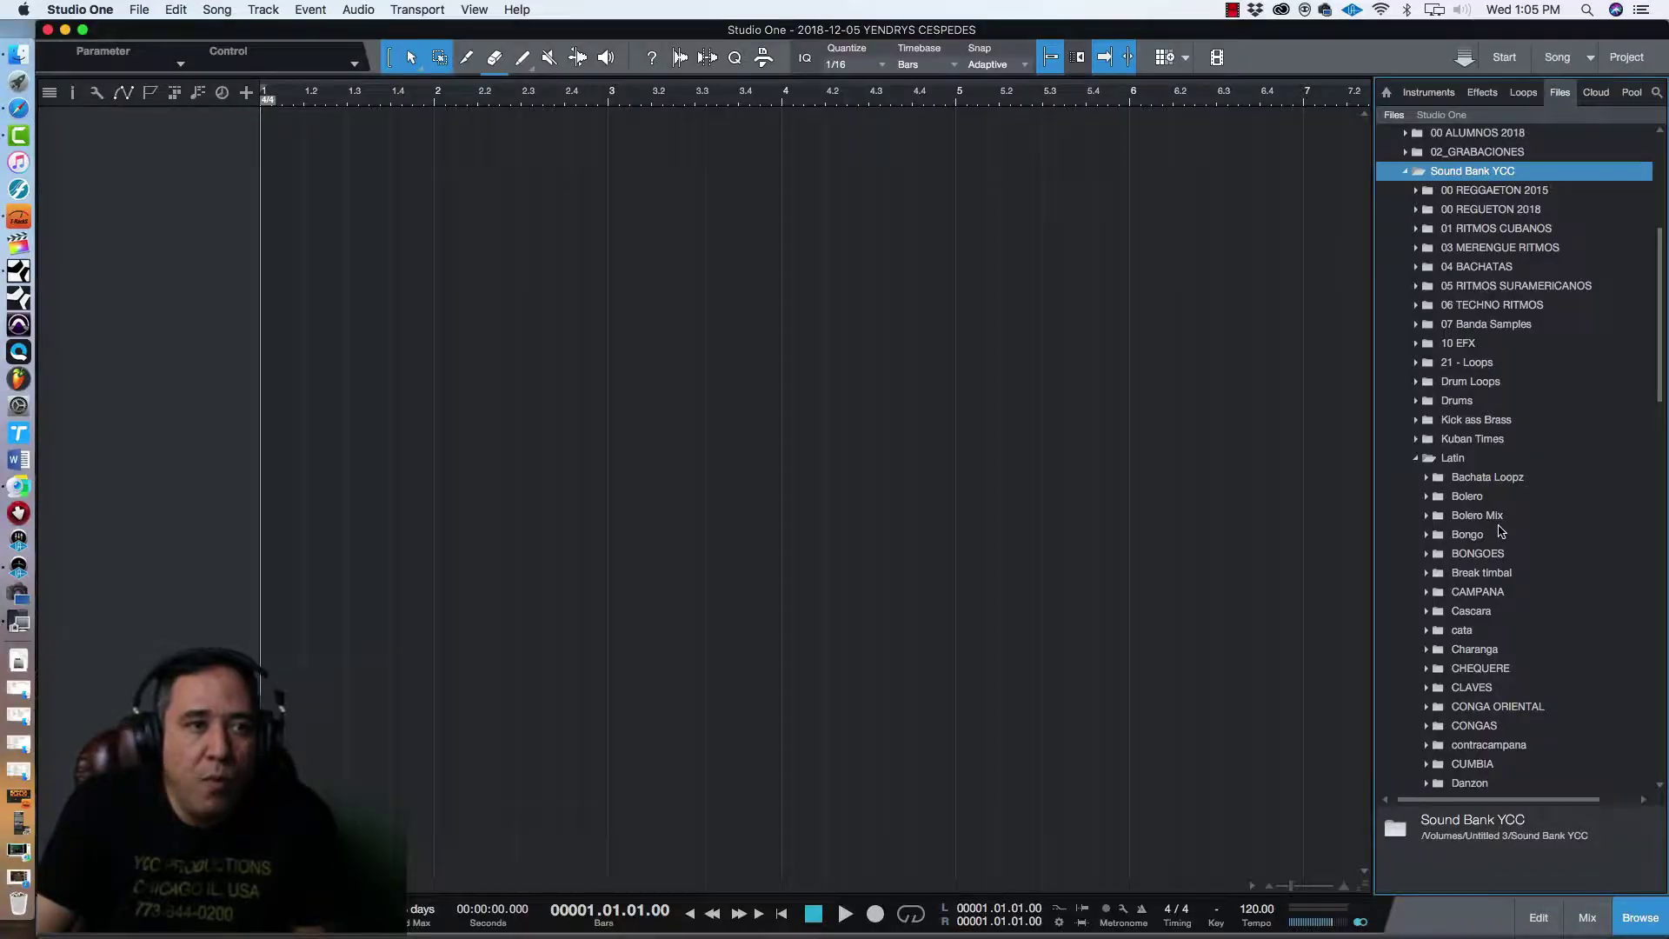
pyautogui.scroll(-7, 1501, 532)
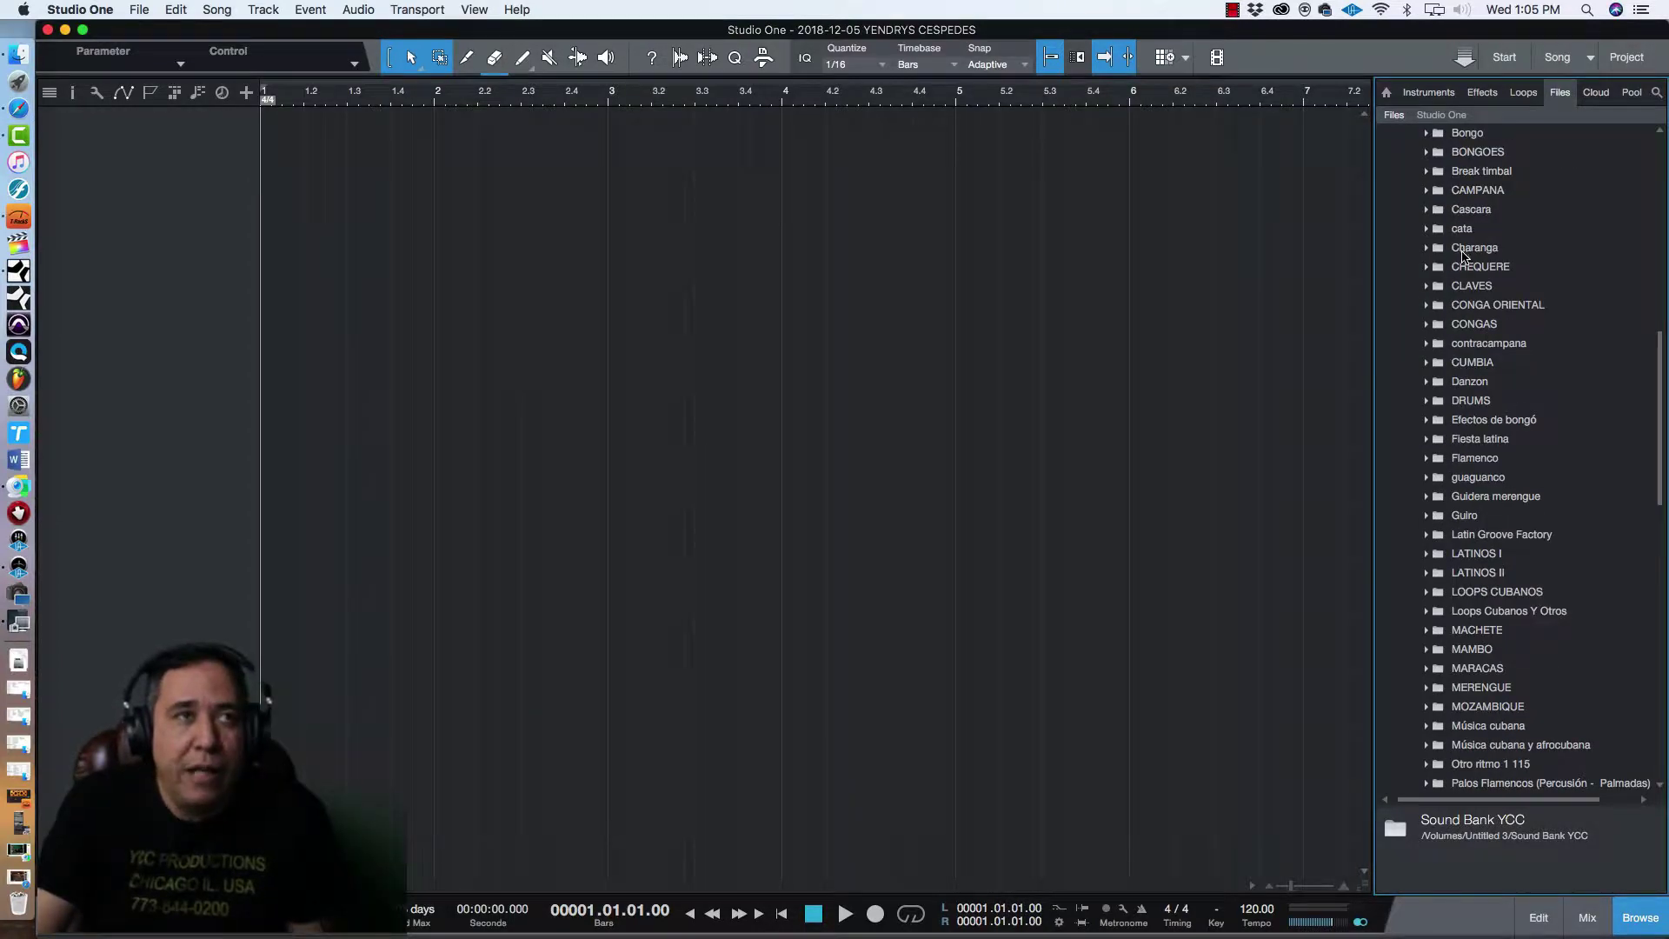
pyautogui.scroll(-10, 1463, 257)
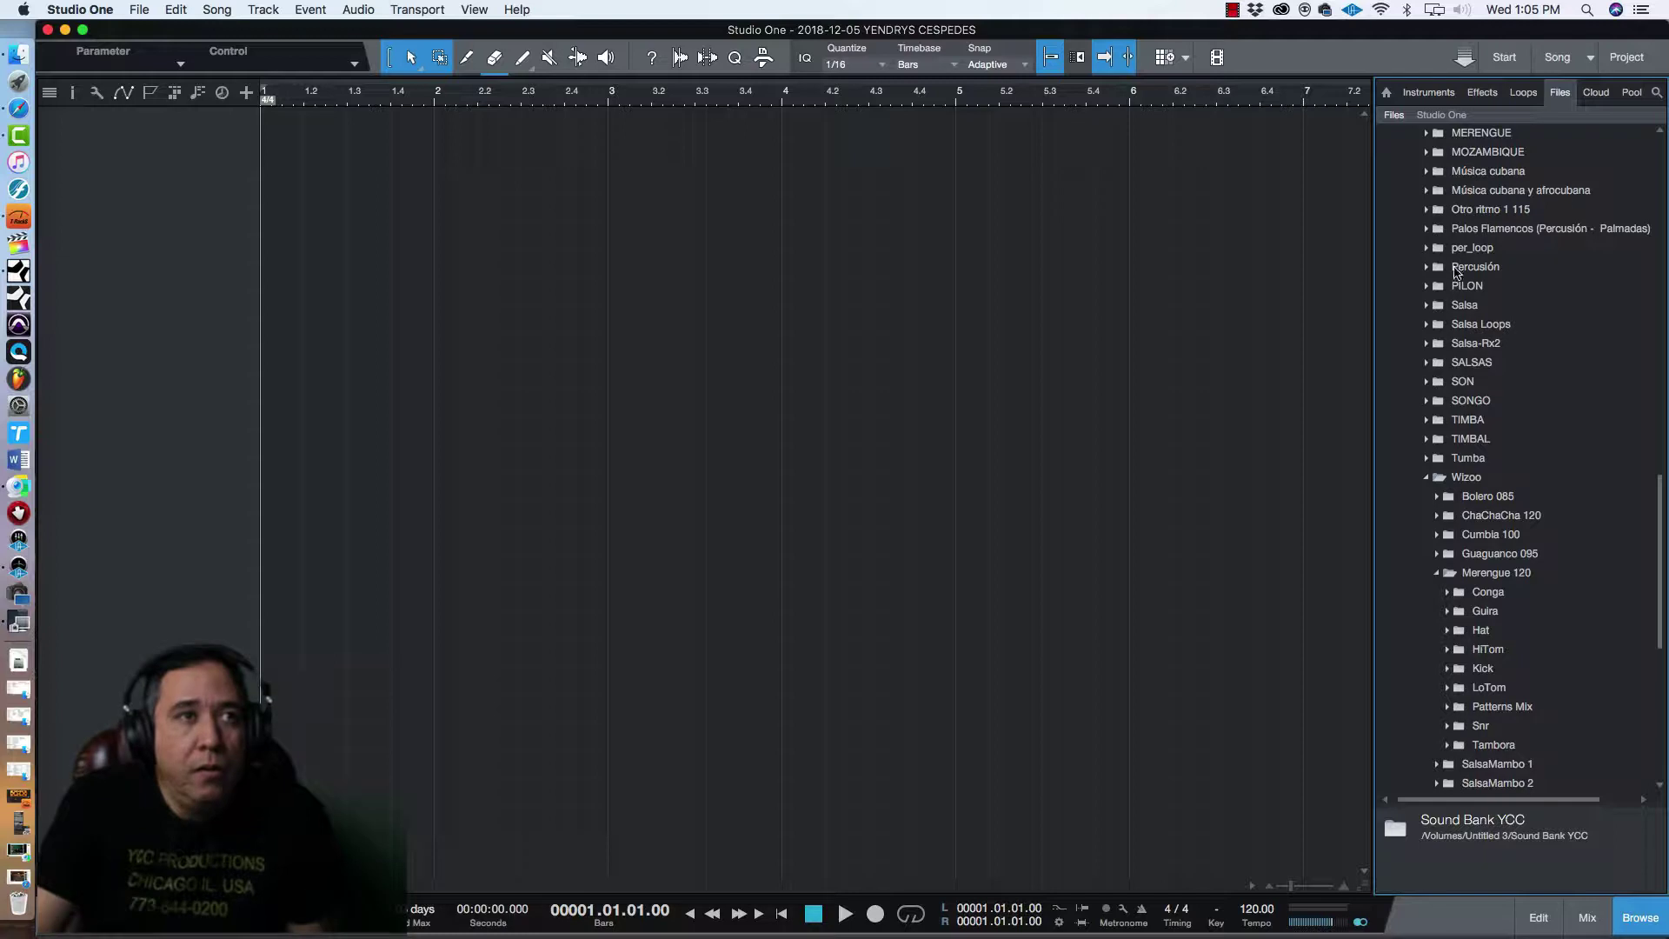
pyautogui.scroll(1, 1457, 272)
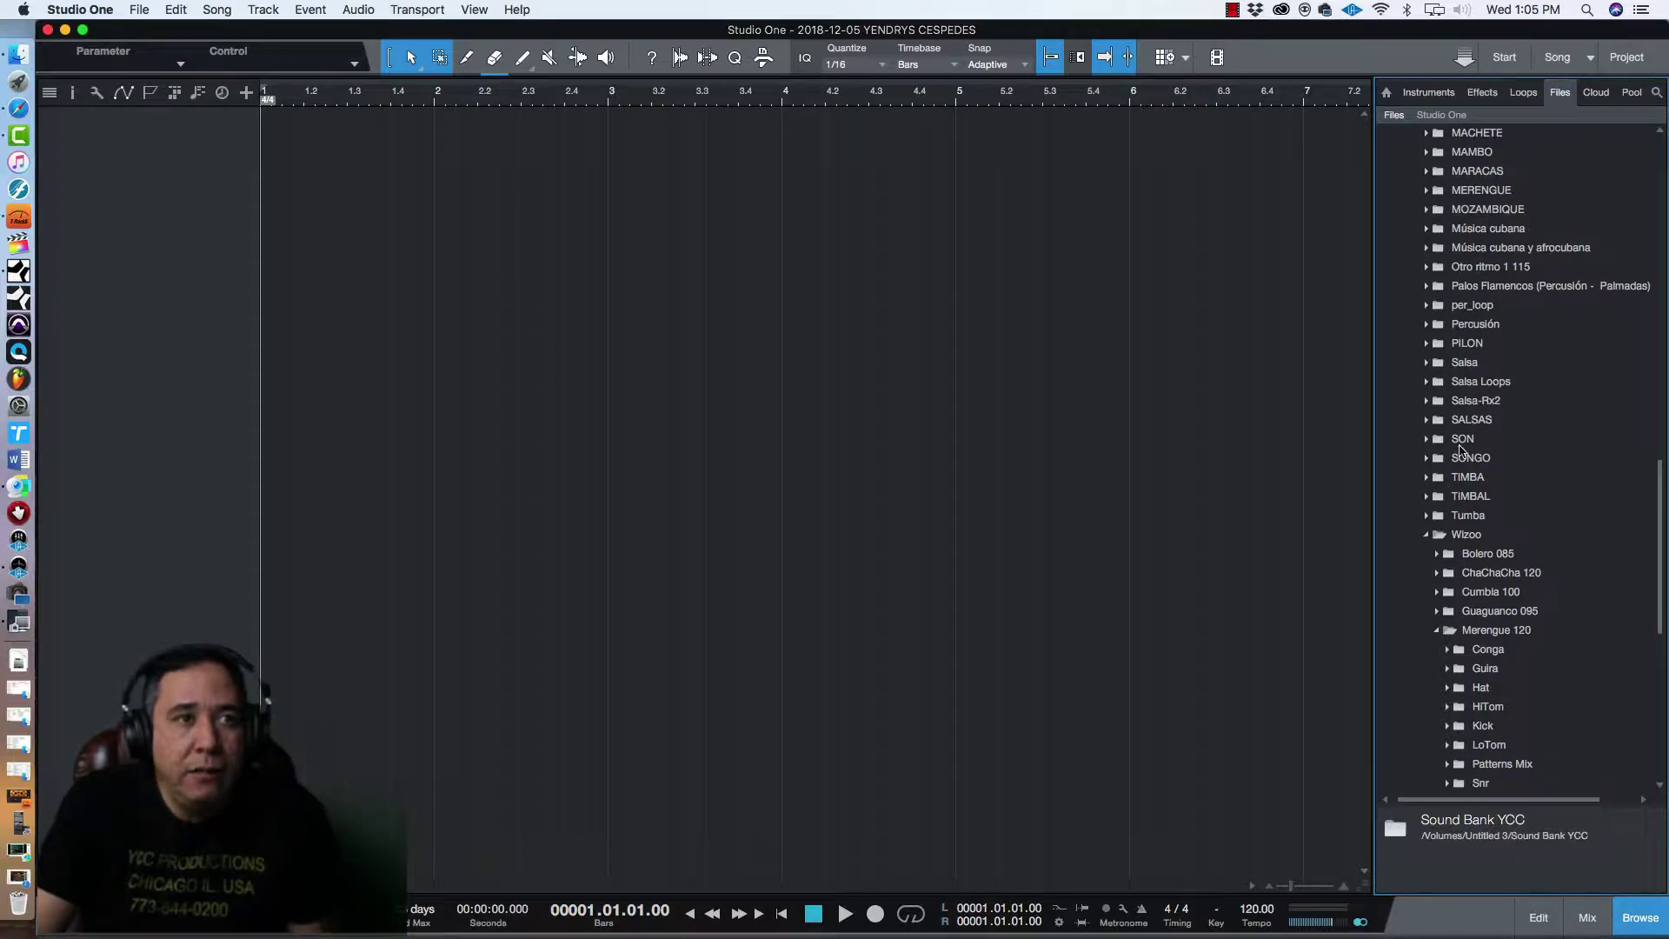
pyautogui.doubleClick(1488, 571)
pyautogui.scroll(-1, 1483, 562)
pyautogui.click(1448, 611)
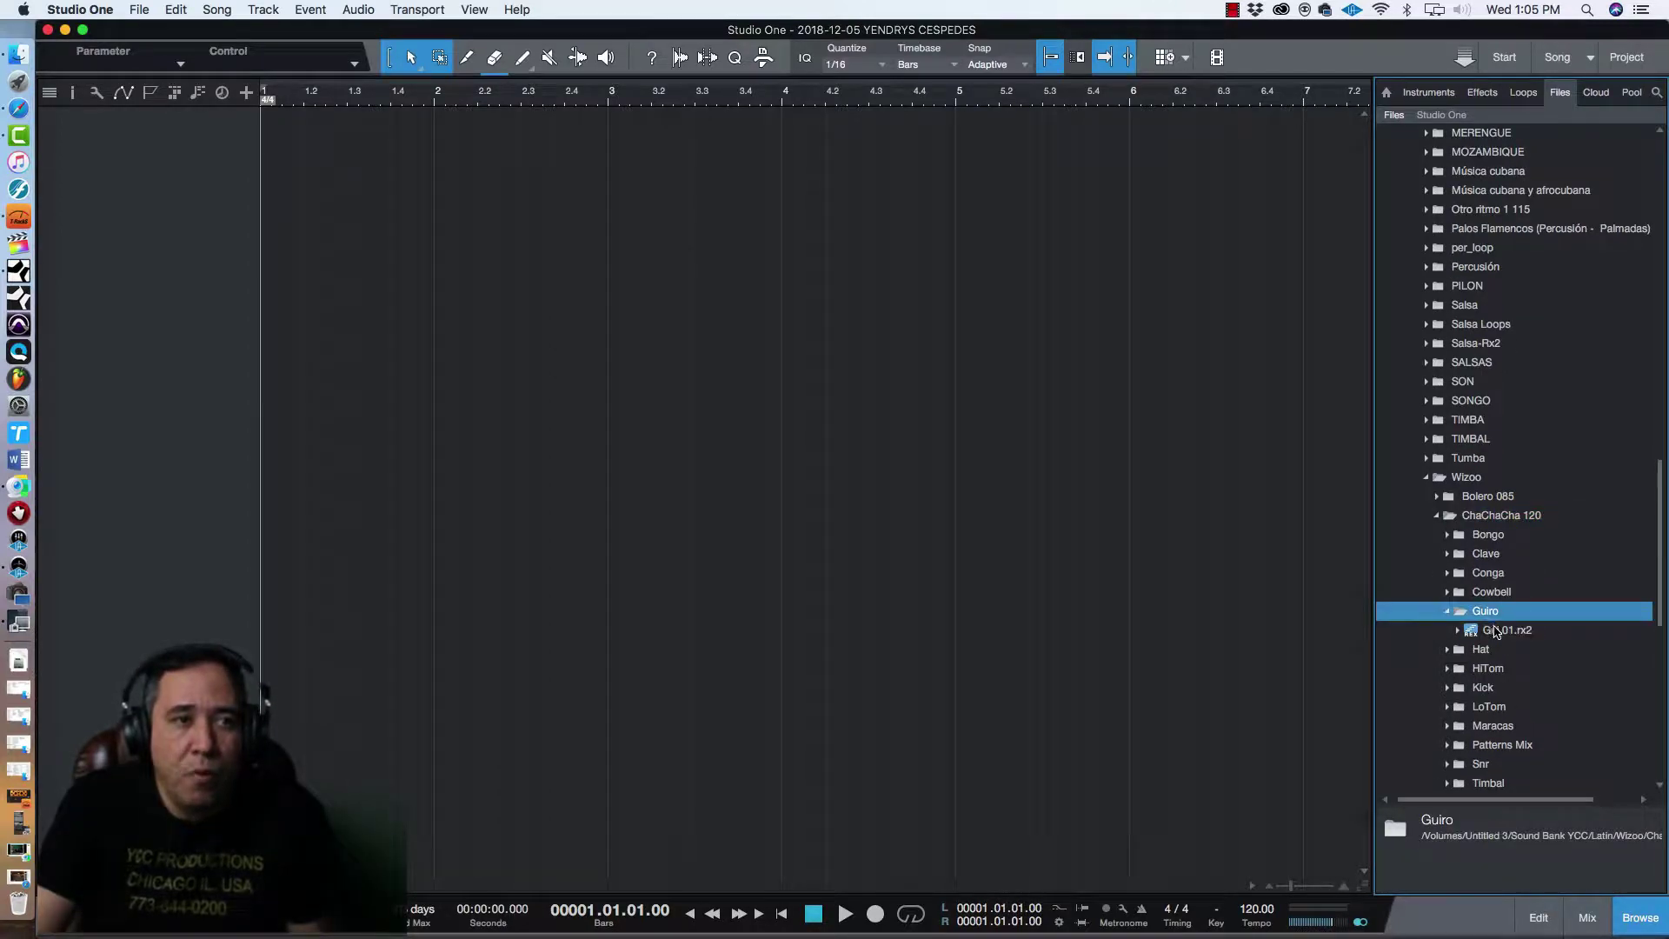
# Audition Gui 01.rx2, then place it on a new track at bar 1 and play it back.
pyautogui.click(1495, 631)
pyautogui.click(1388, 880)
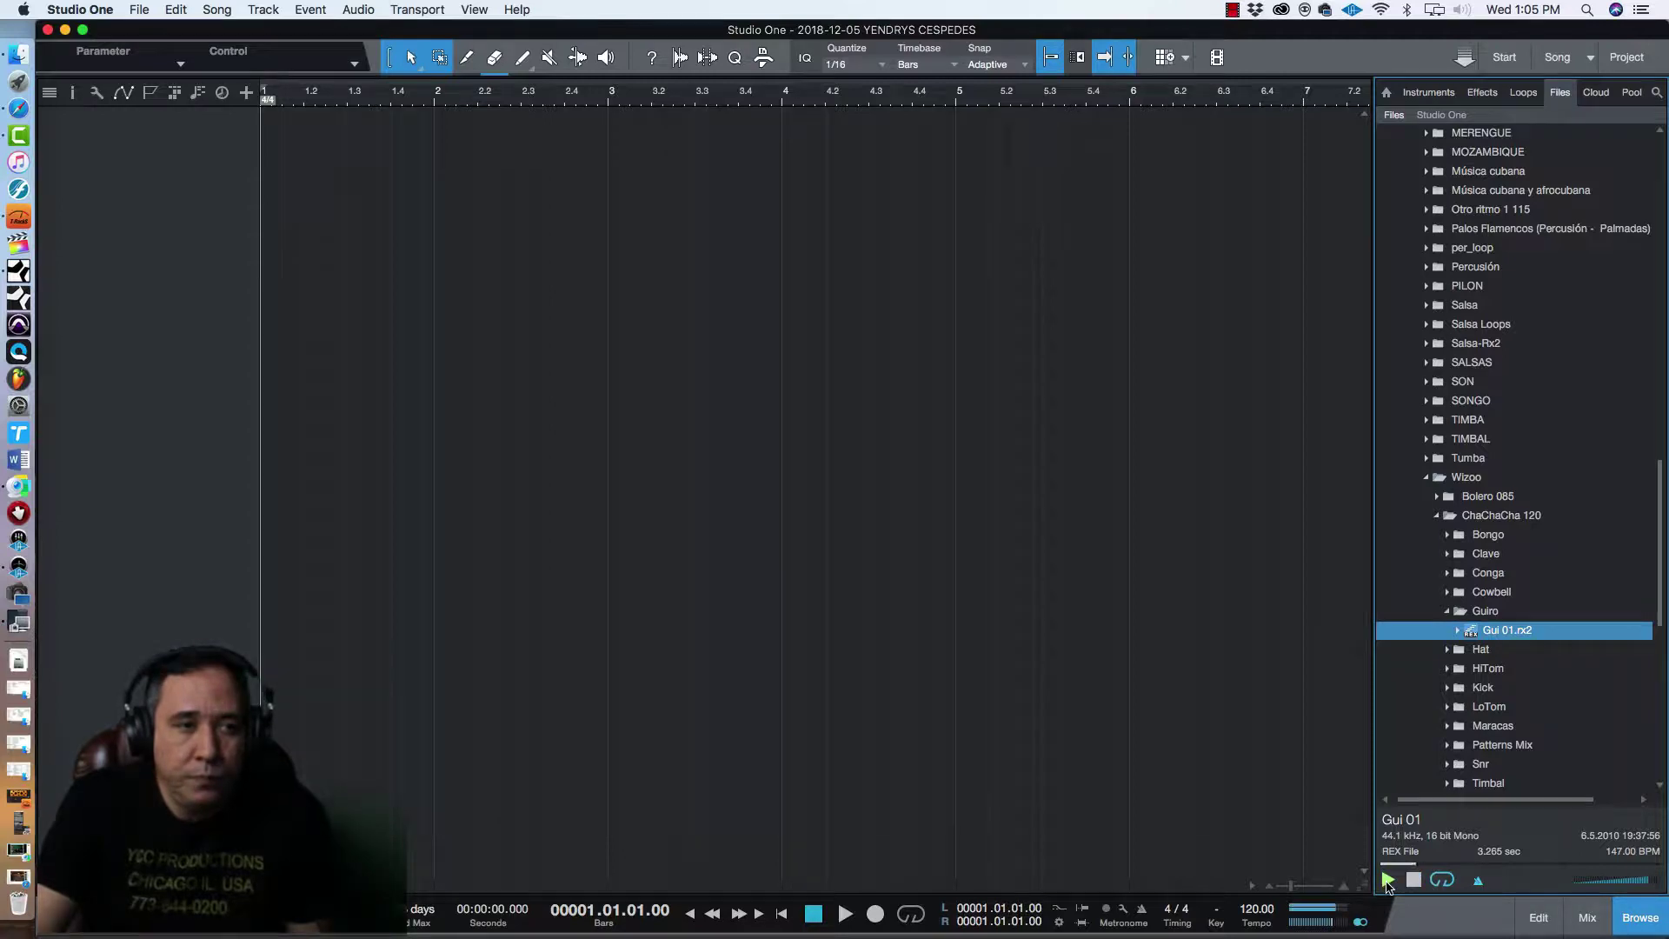
pyautogui.click(1415, 881)
pyautogui.moveTo(1508, 624); pyautogui.dragTo(292, 293)
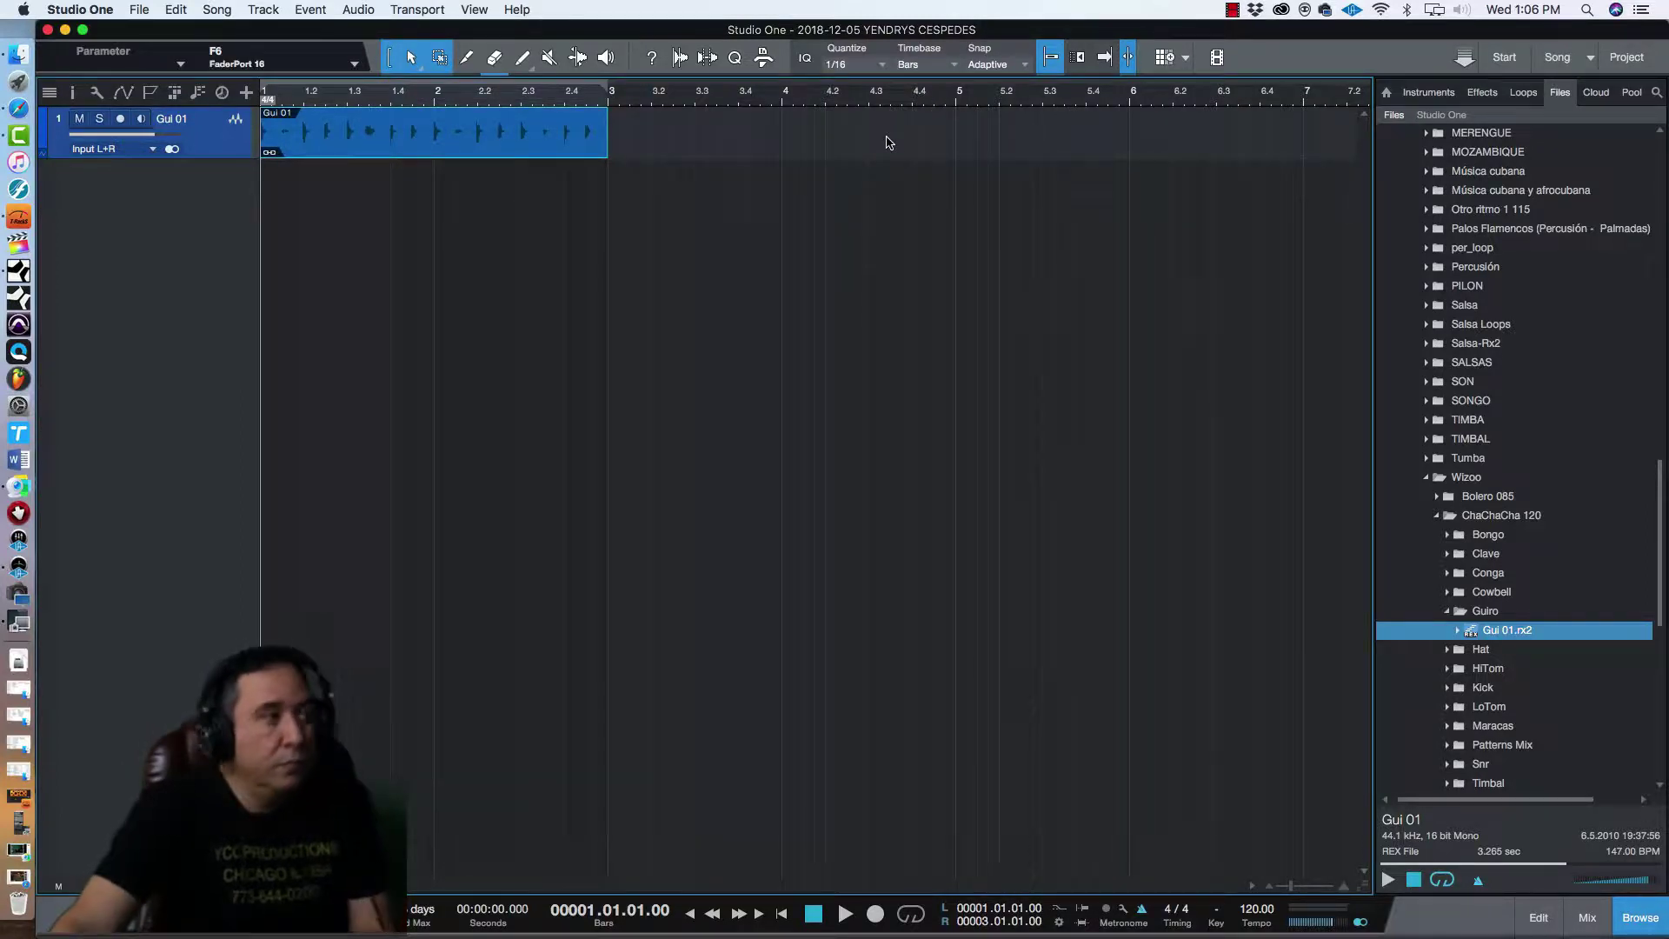
pyautogui.press('space')
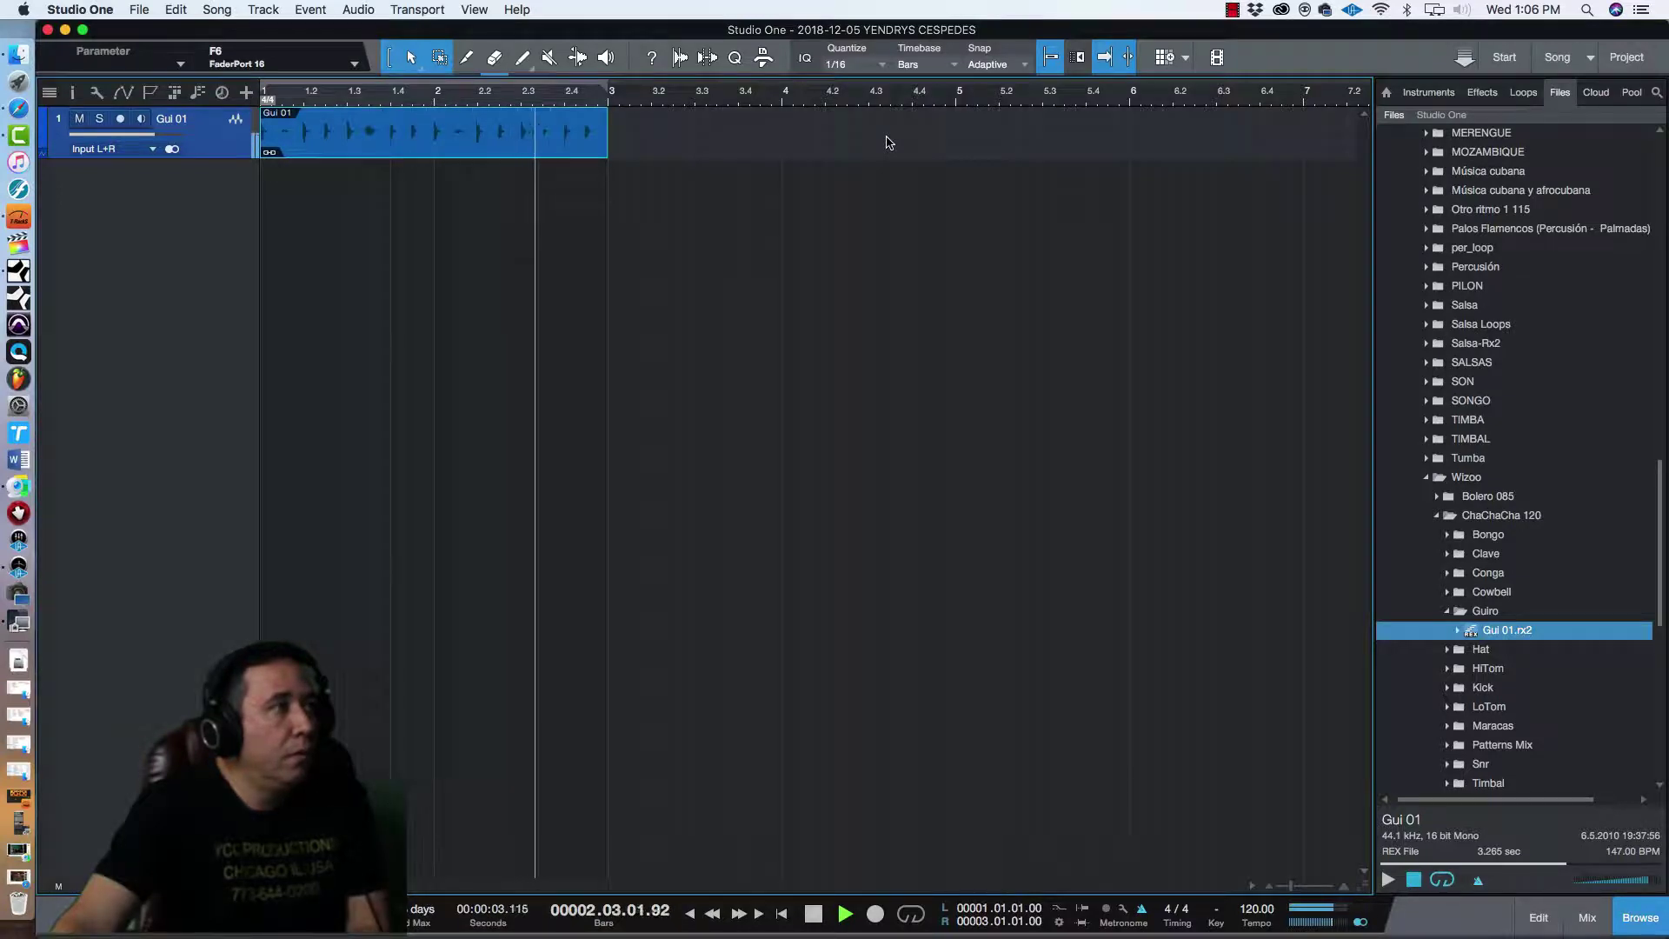
pyautogui.press('space')
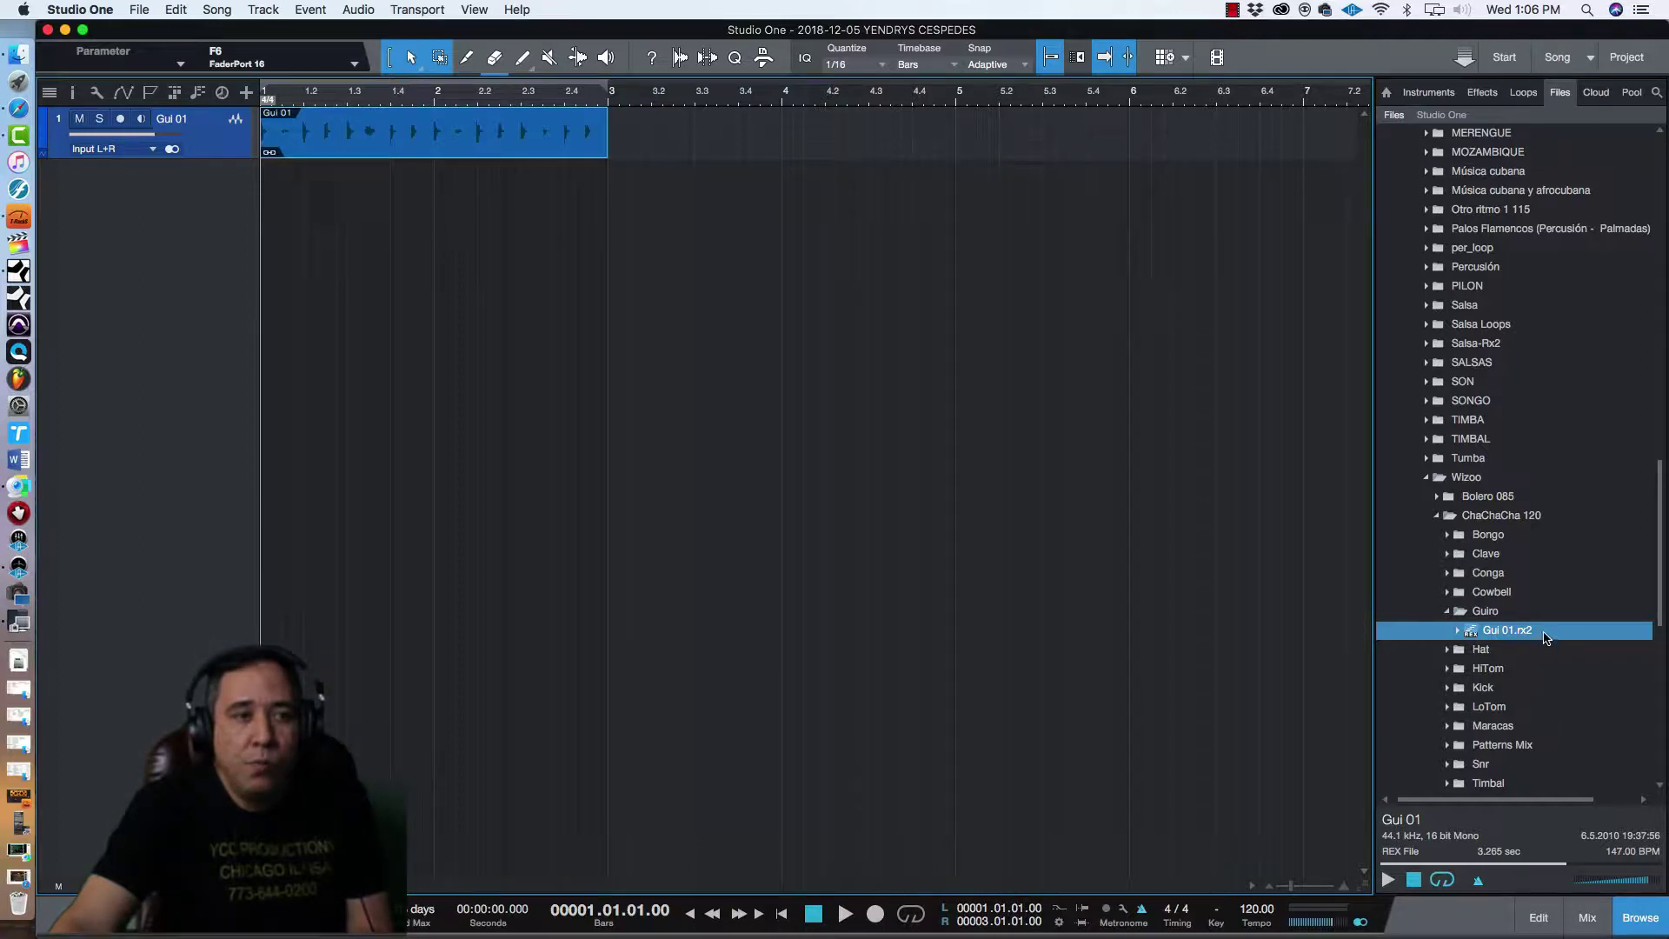
# Audition Cng 01.rx2 from the Conga folder and add it on a second track at bar 1, checking it in playback.
pyautogui.click(1447, 610)
pyautogui.click(1448, 571)
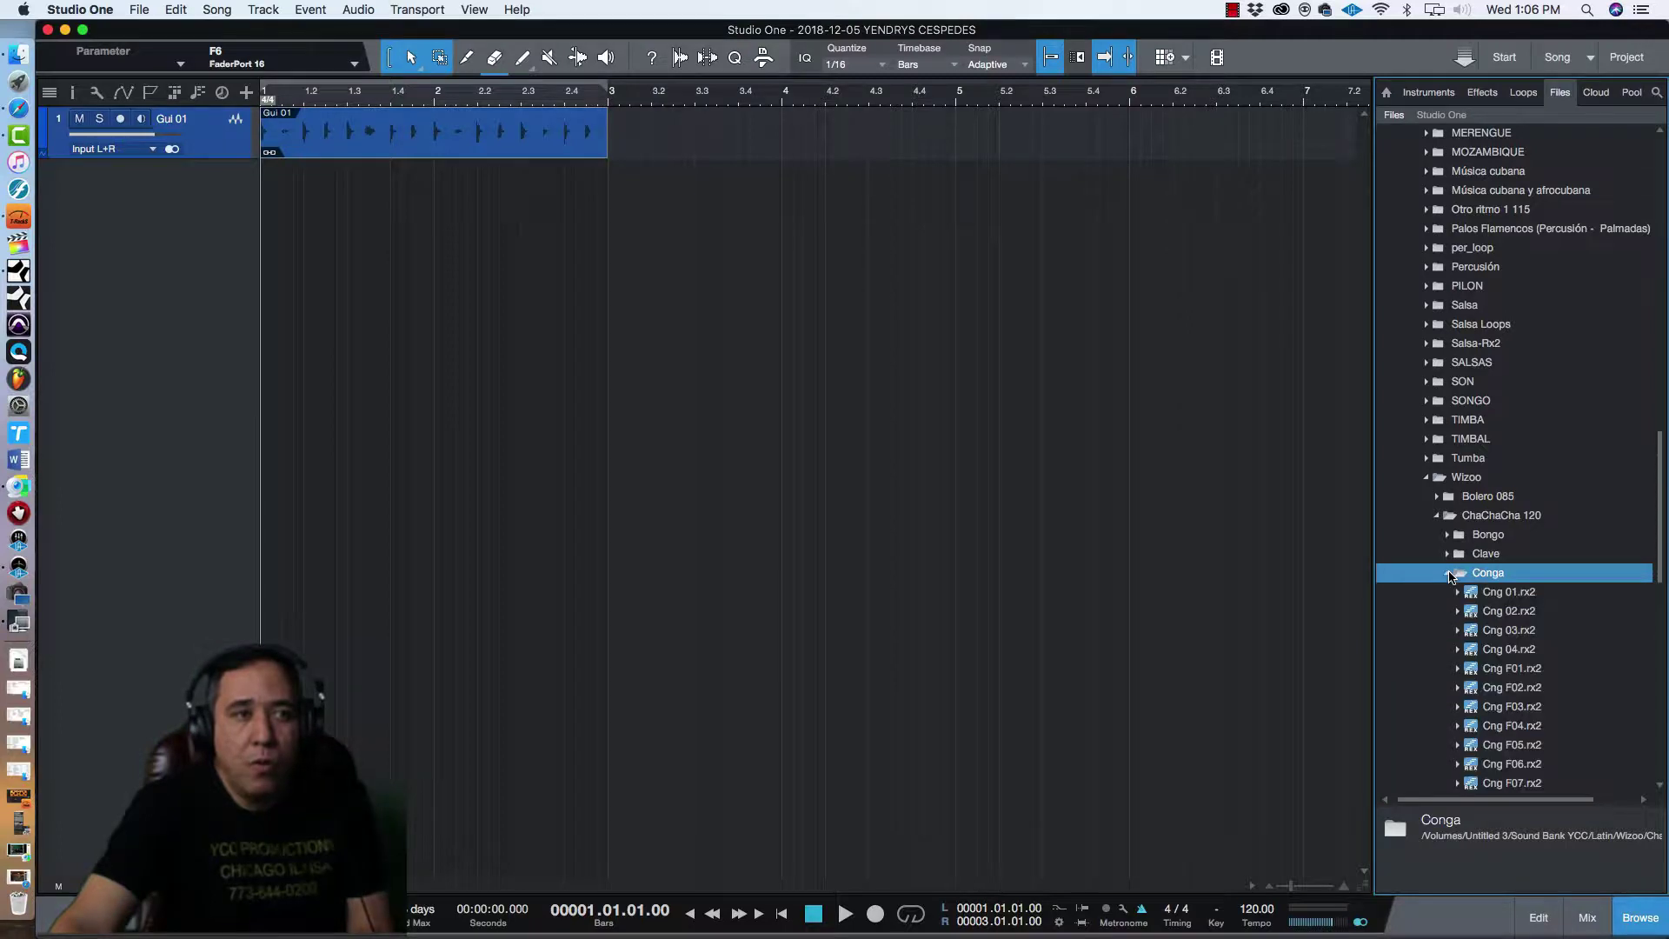
pyautogui.click(1523, 596)
pyautogui.click(1386, 880)
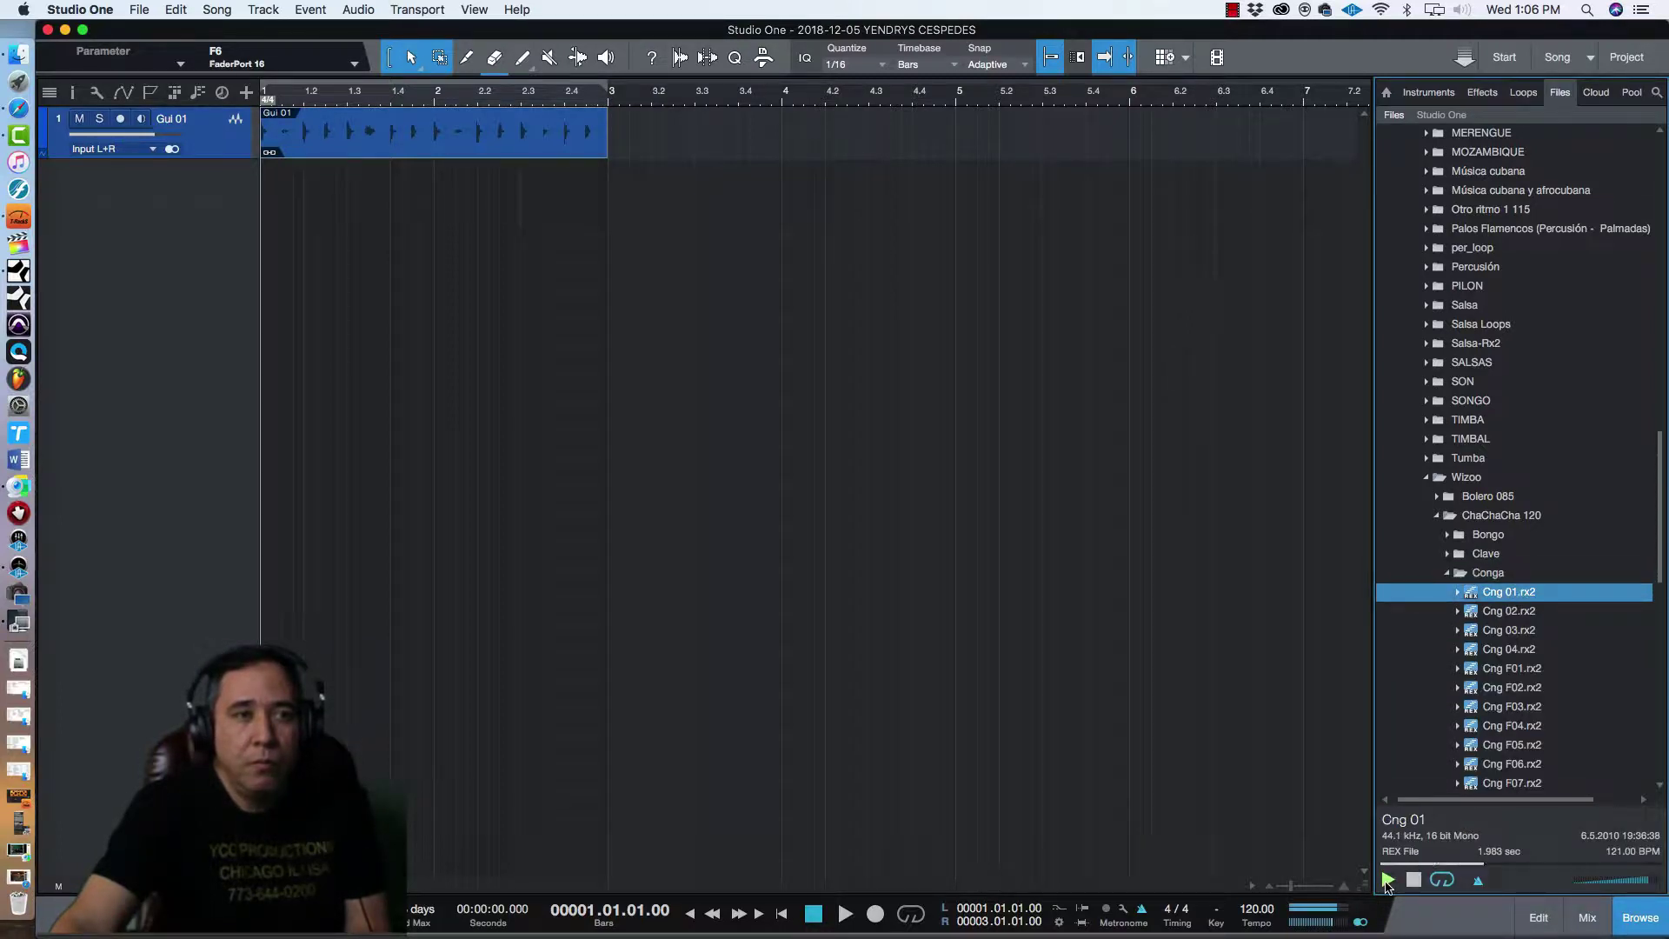
pyautogui.moveTo(1521, 591); pyautogui.dragTo(291, 452)
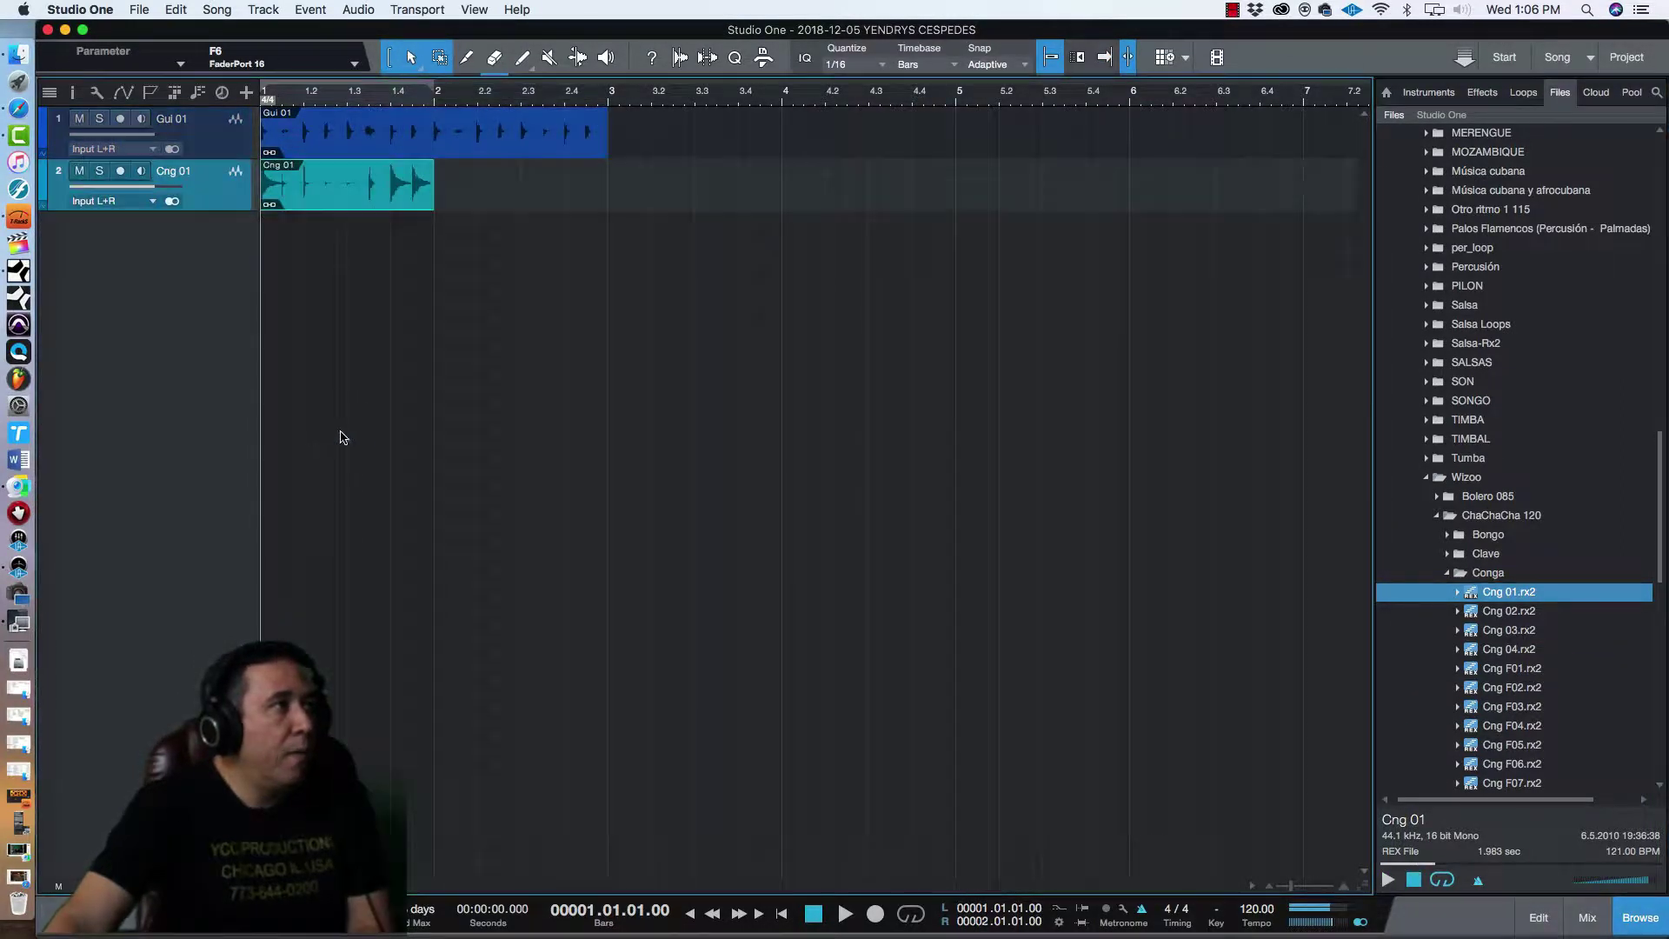
pyautogui.press('space')
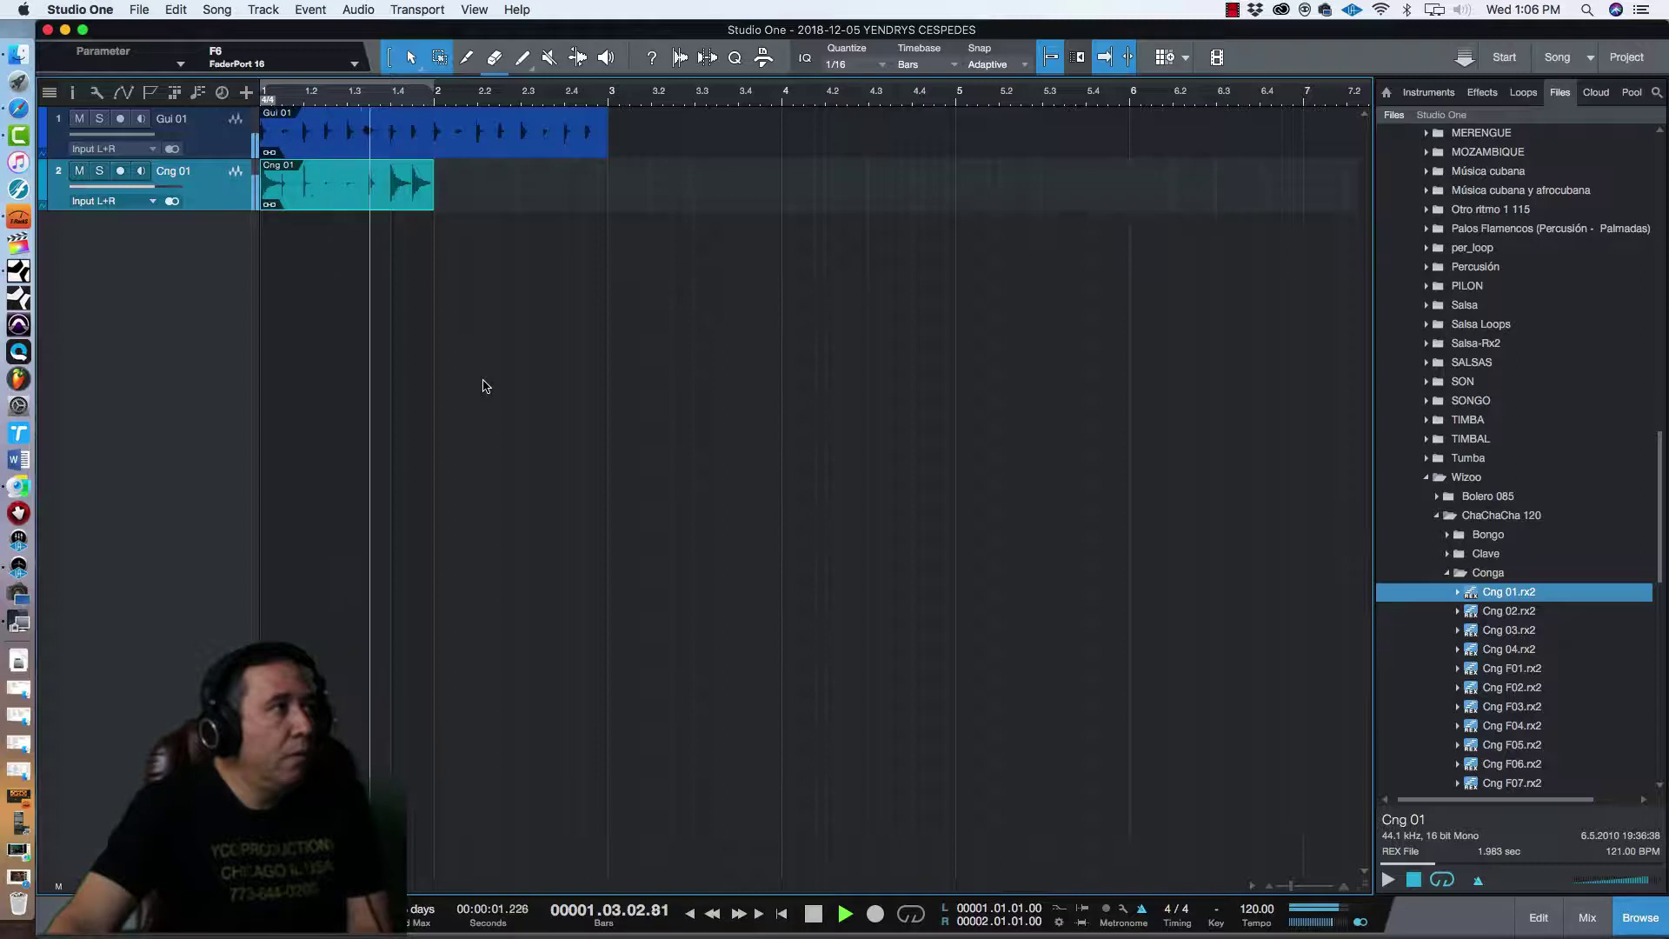
pyautogui.press('space')
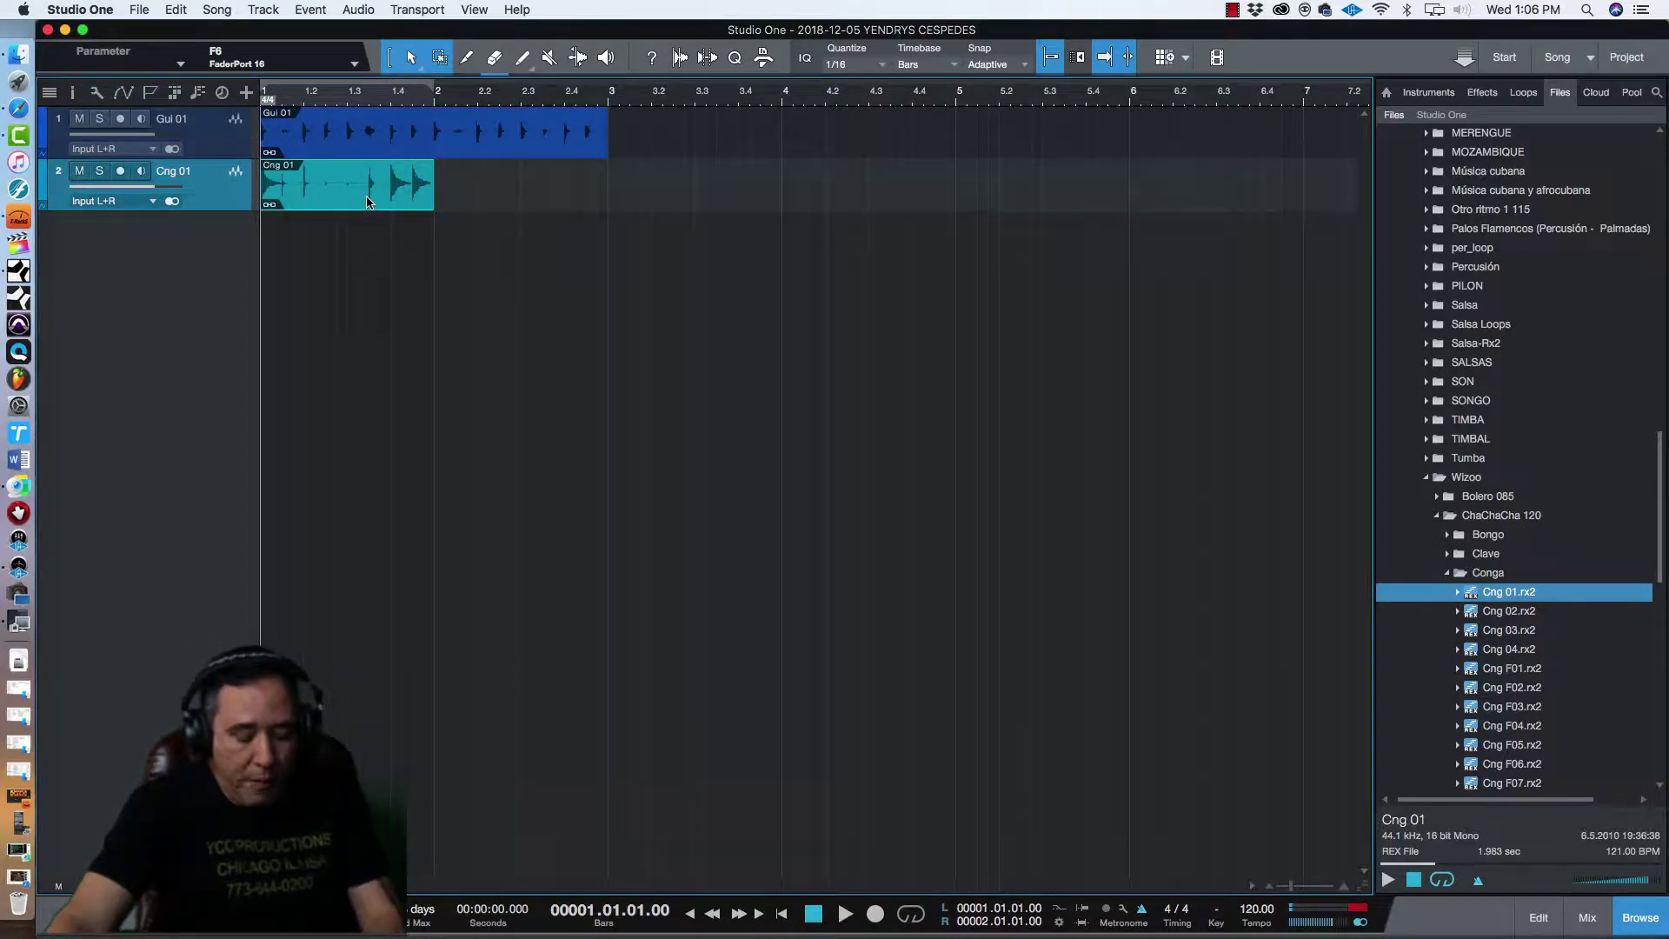
# Duplicate the Cng 01 event so it fills bar 2, and play both tracks together.
pyautogui.press('d')
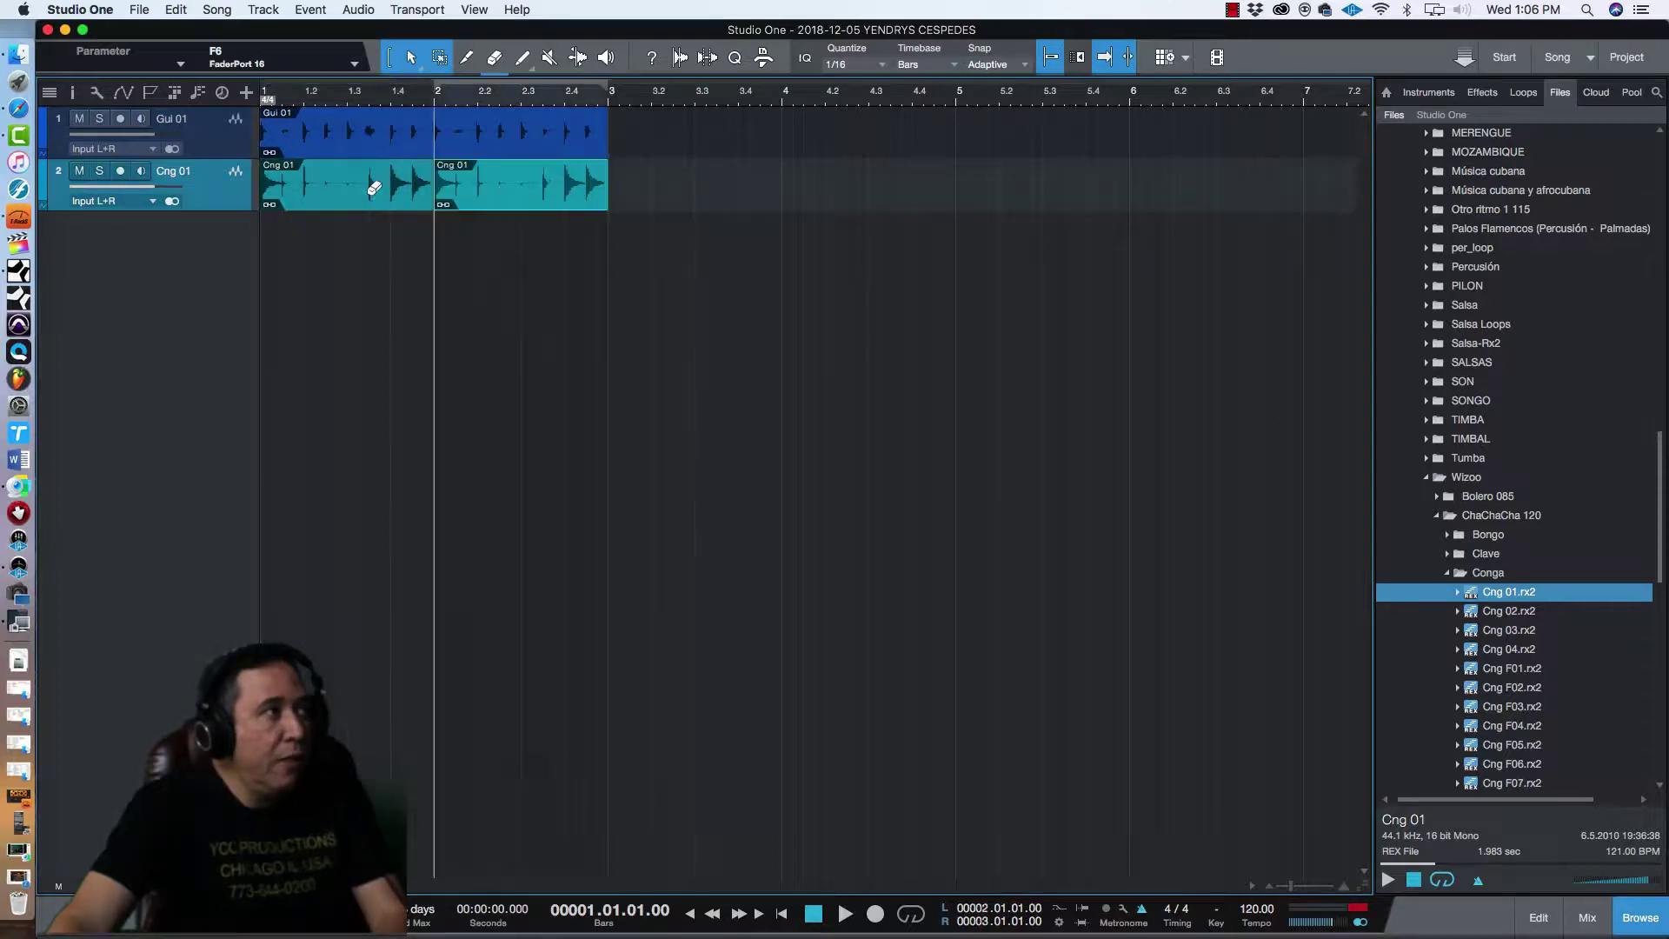
pyautogui.press('space')
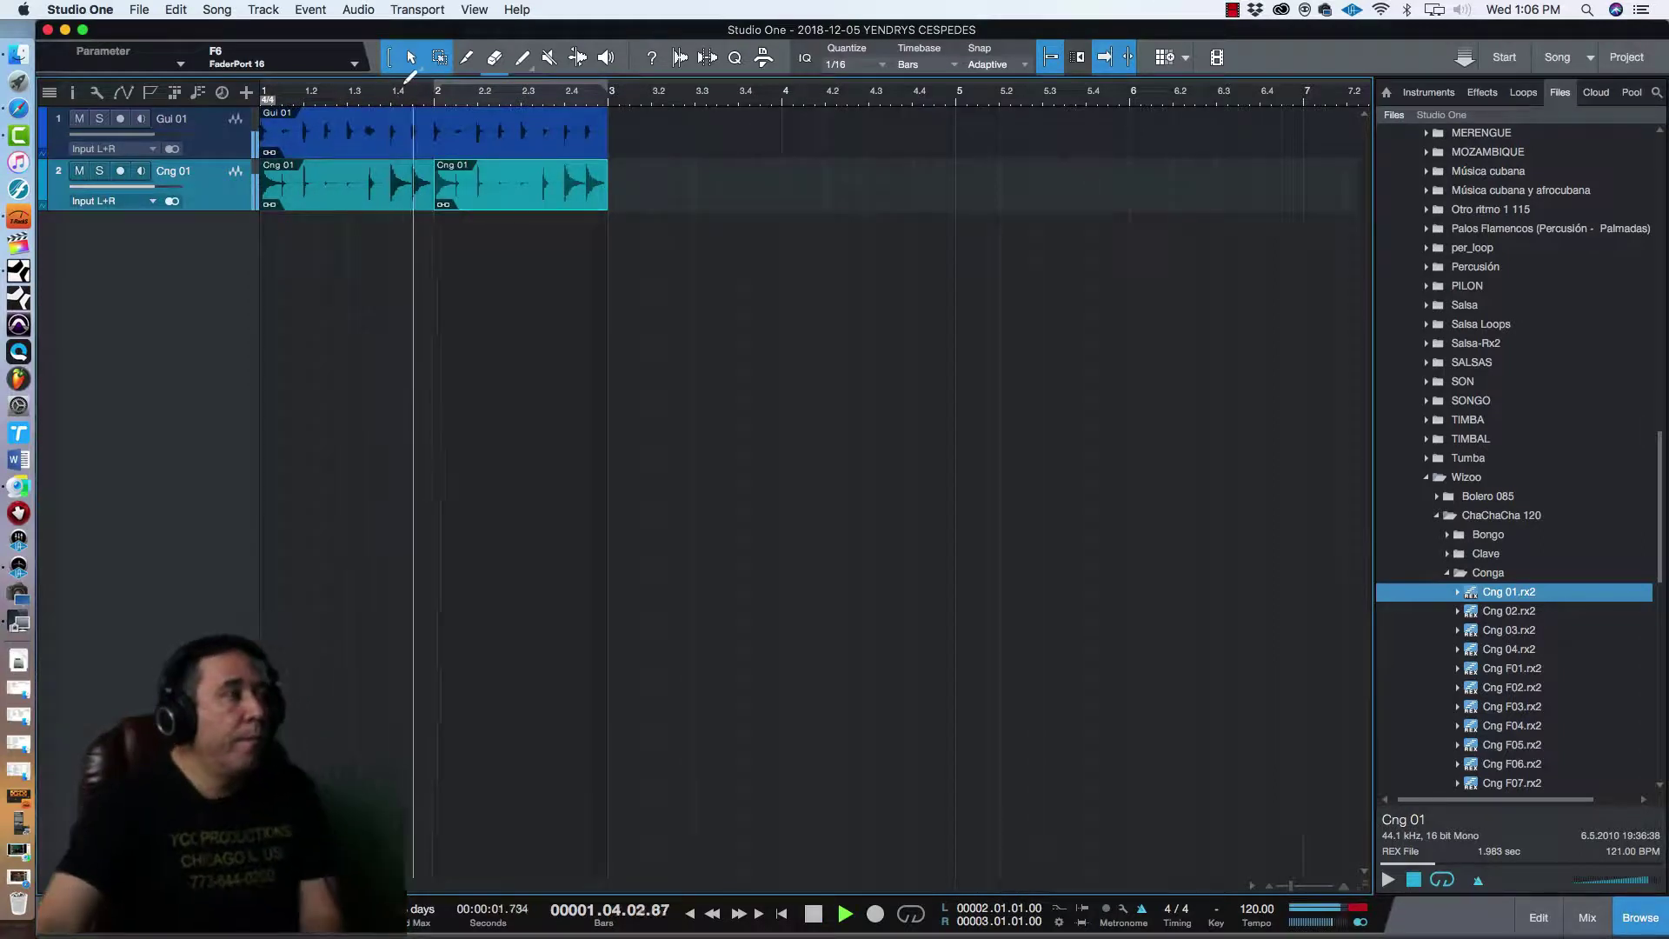
pyautogui.press('space')
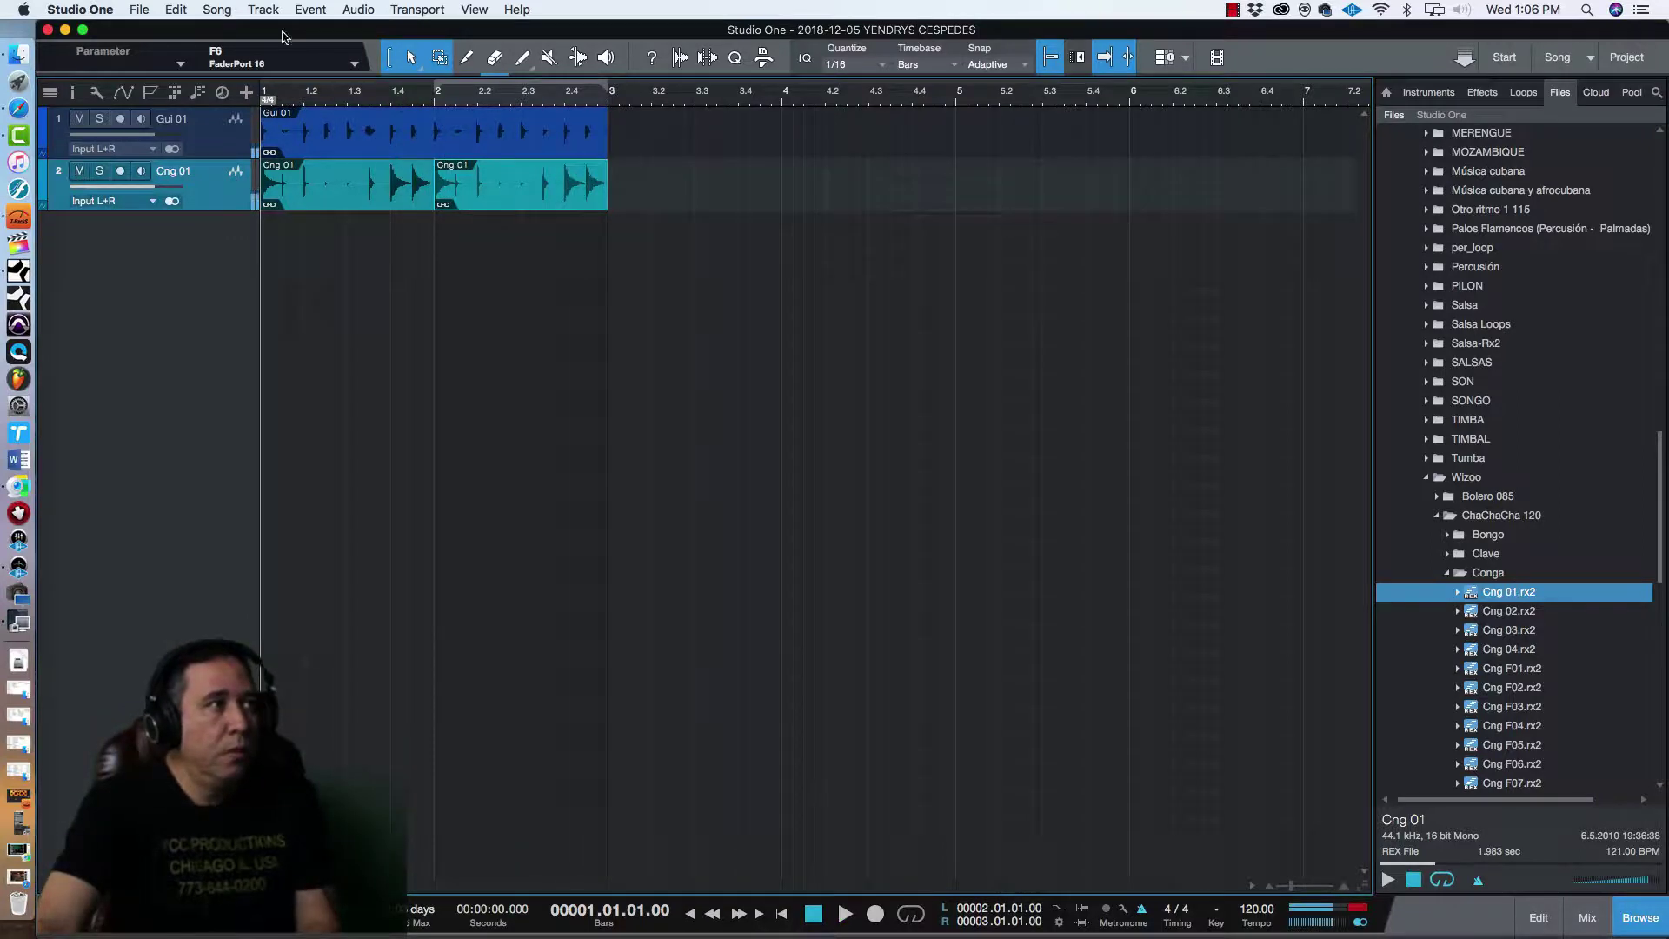
# Audition the loops Cow 01 through Cow 04 in the ChaChaCha 120 Cowbell folder.
pyautogui.click(1447, 573)
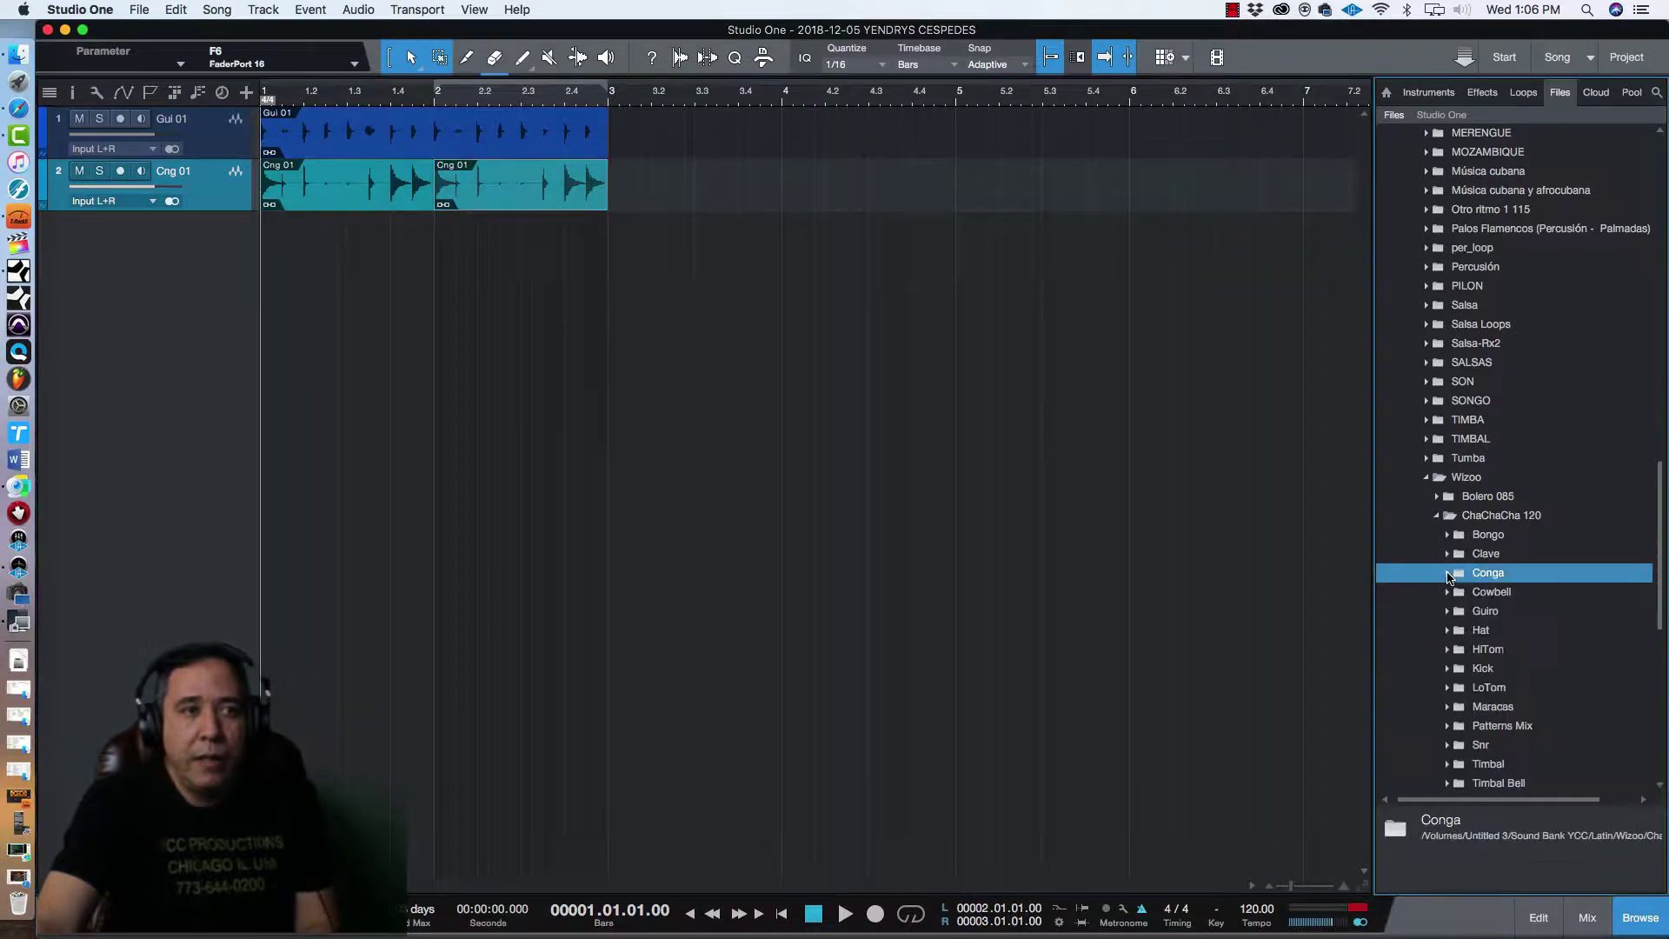
pyautogui.click(1447, 593)
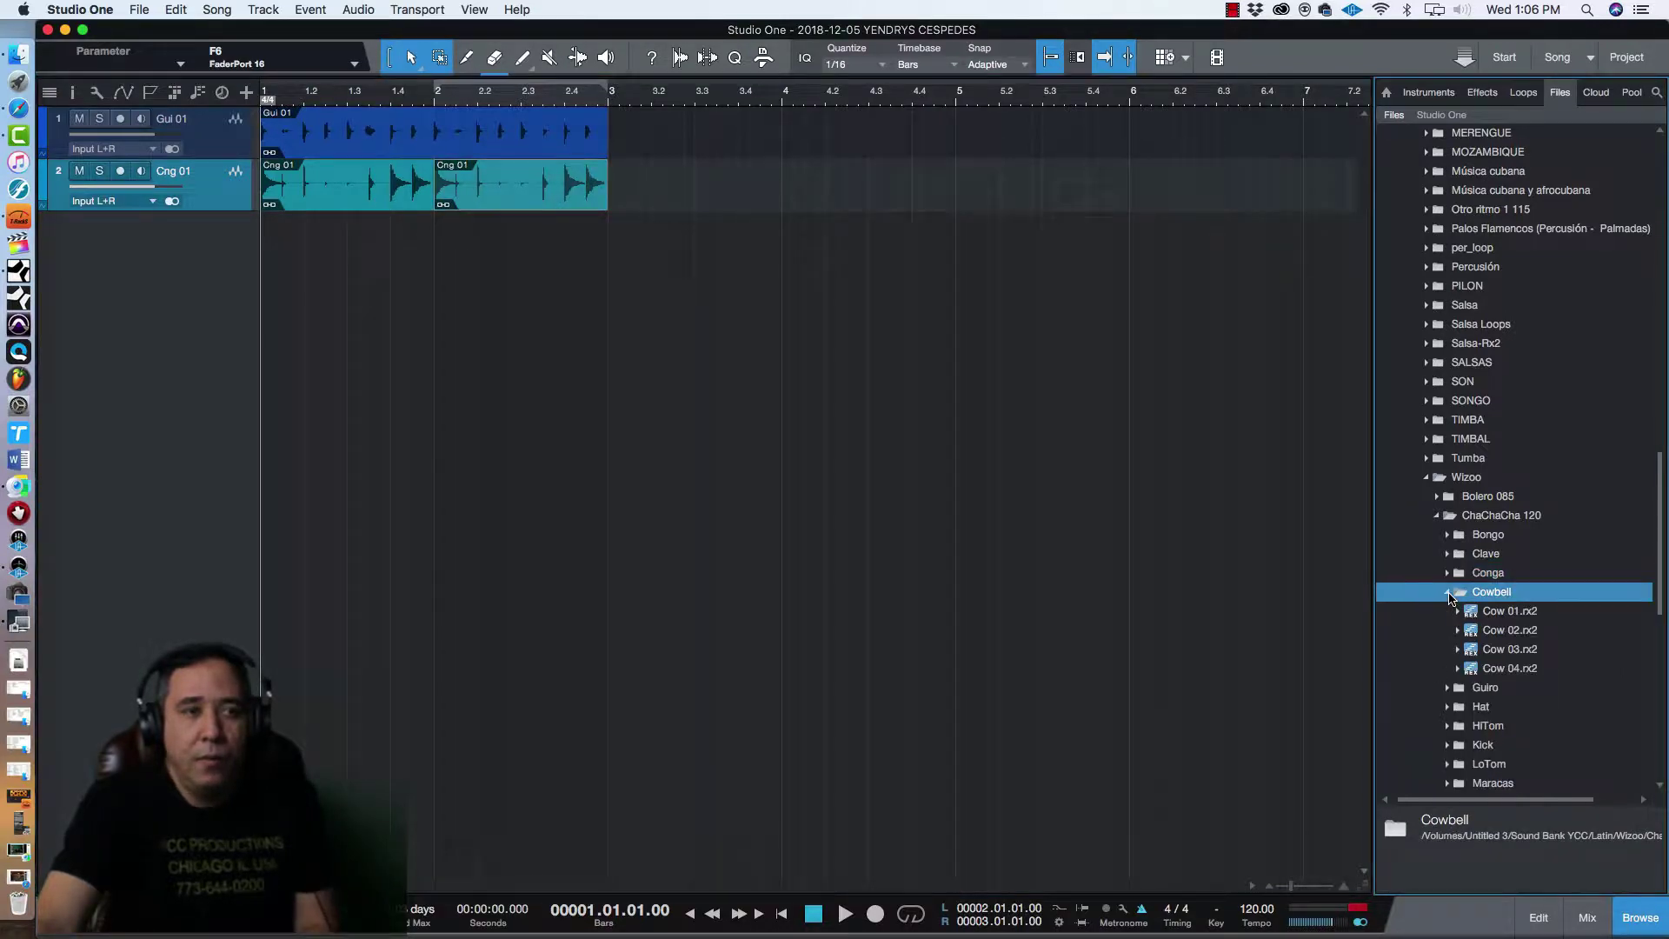
pyautogui.click(1498, 612)
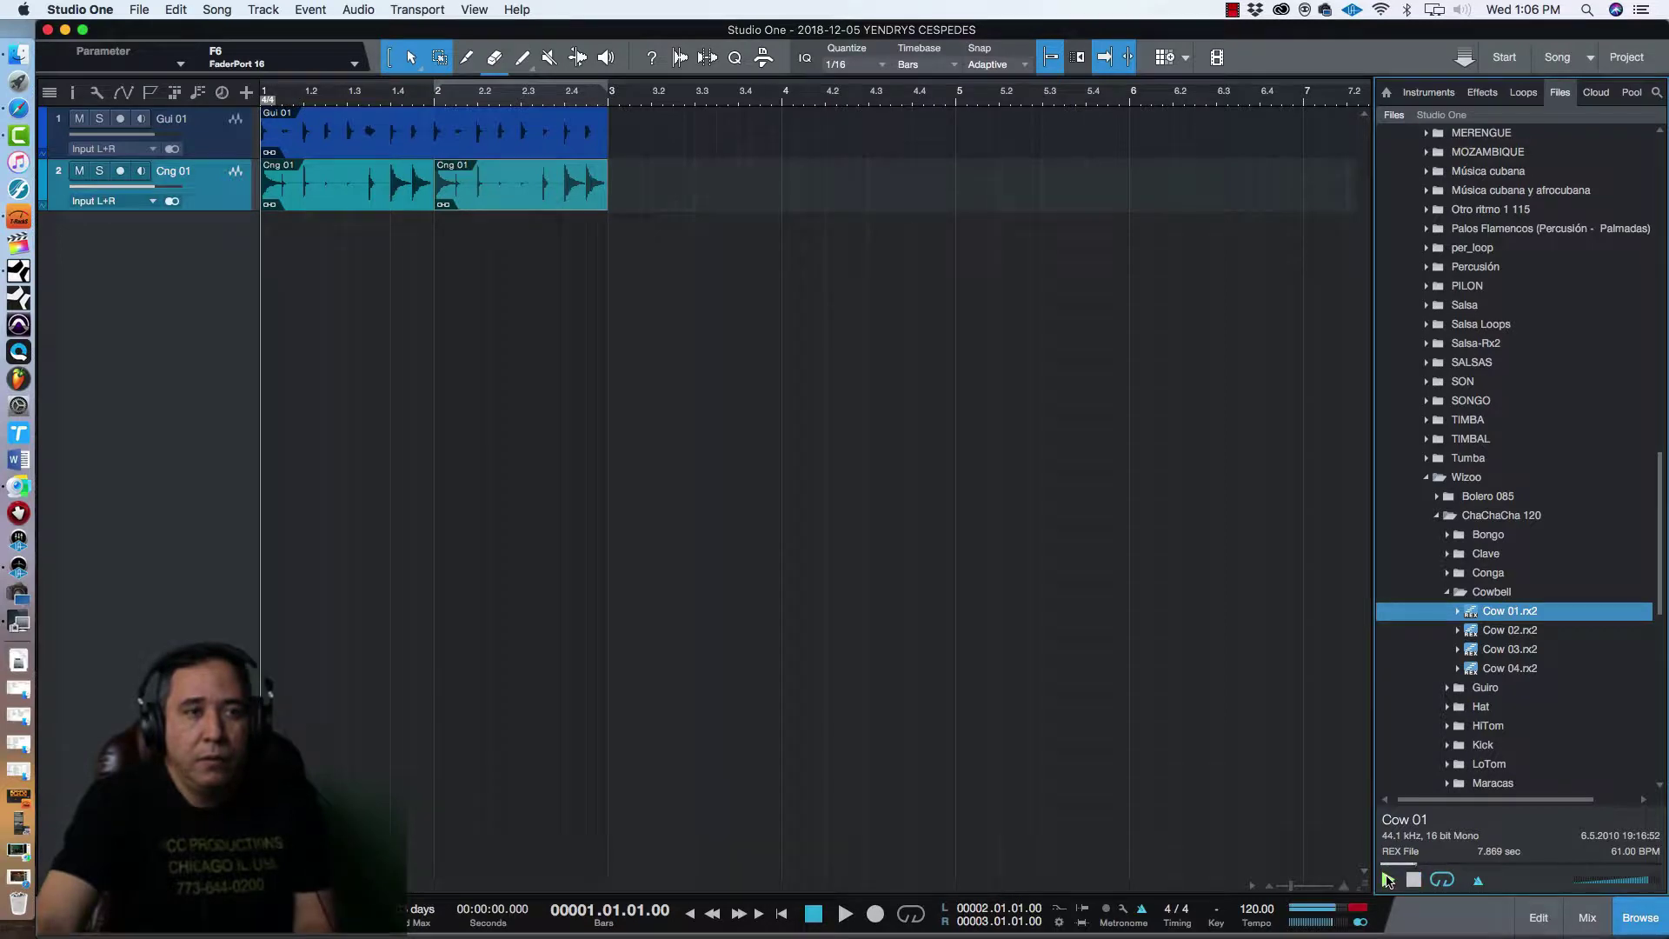
pyautogui.click(1489, 631)
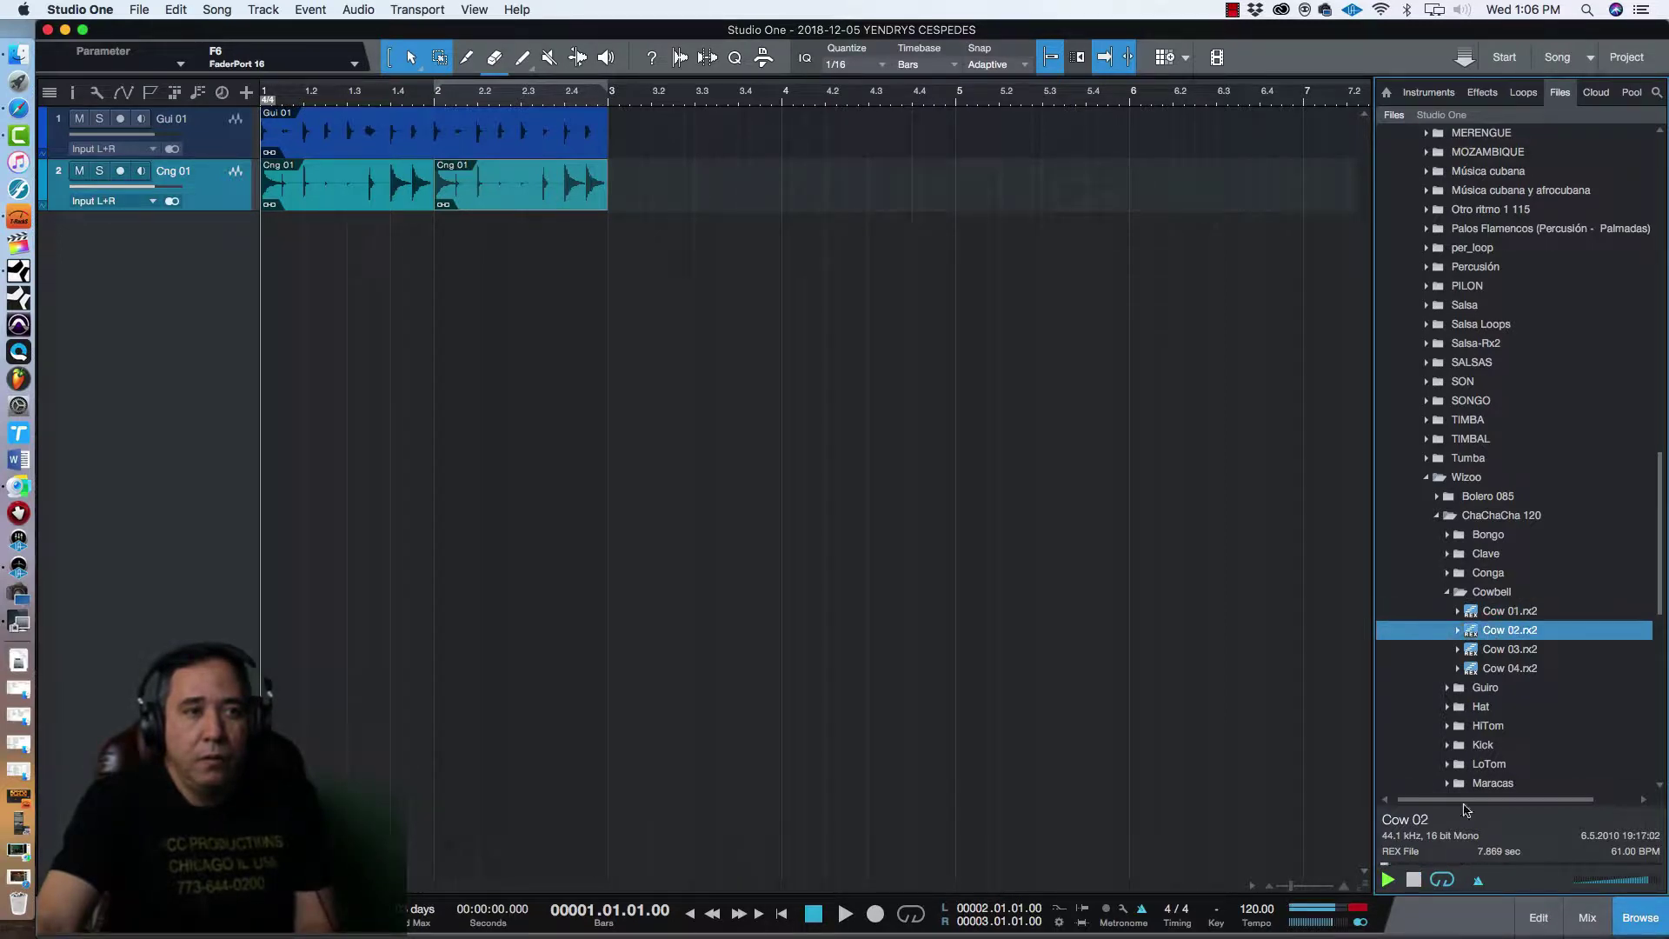
pyautogui.click(1505, 654)
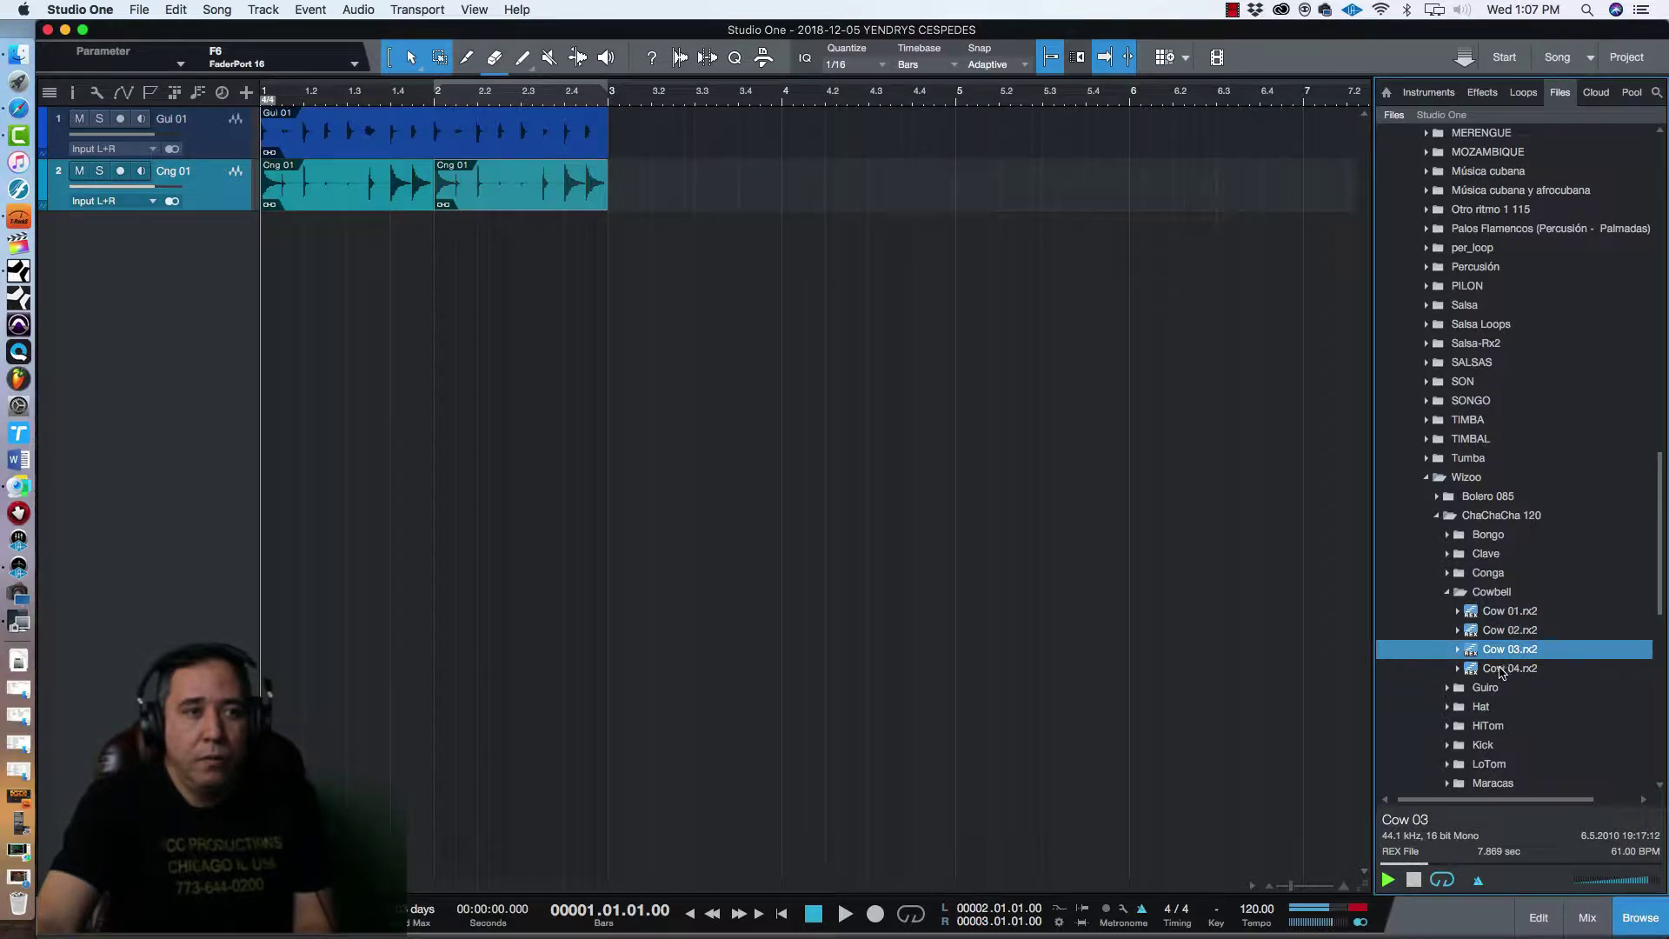
pyautogui.click(1501, 670)
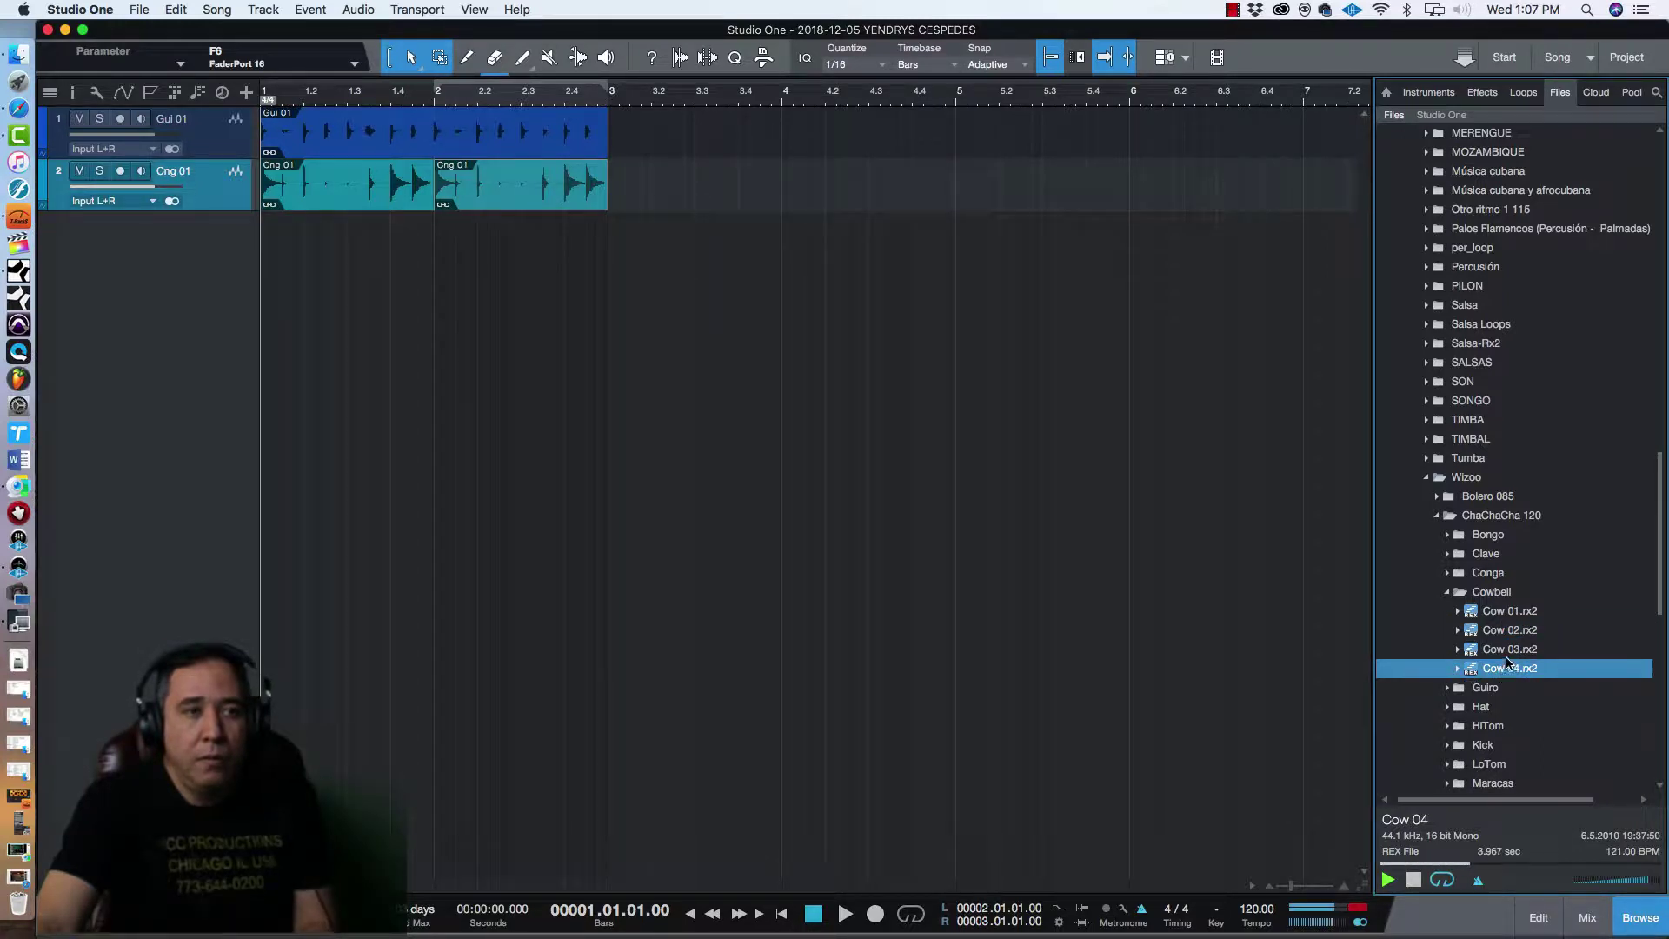
pyautogui.click(1507, 652)
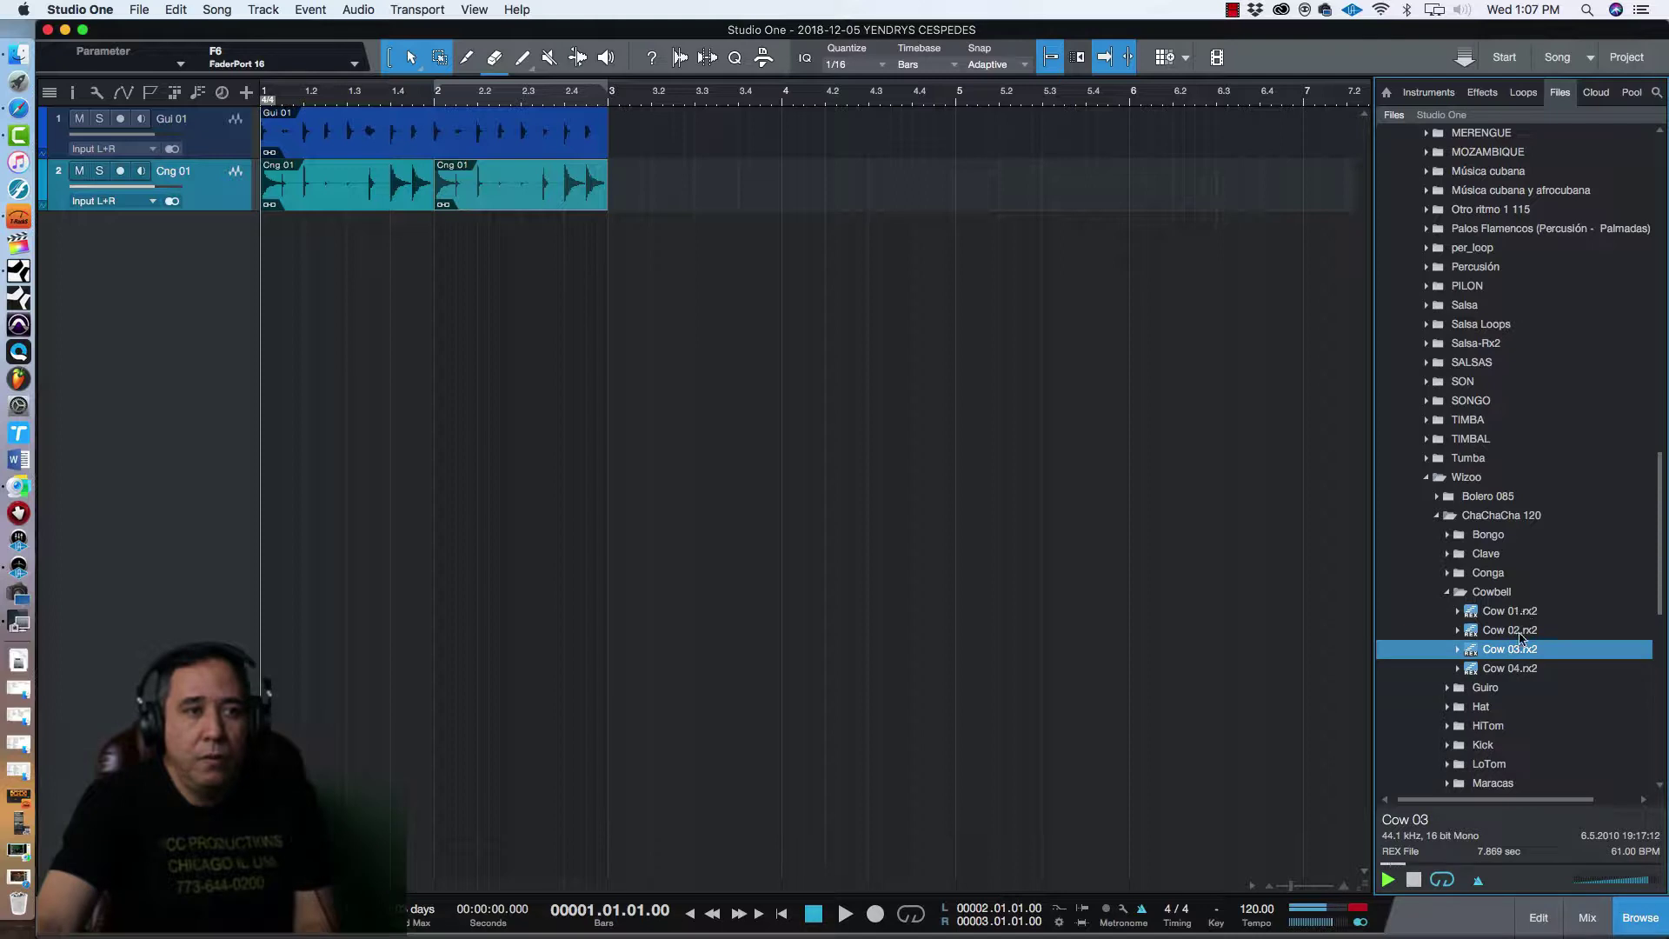
# Place Cow 03.rx2 on a third track at bar 1 and play the three tracks together.
pyautogui.moveTo(1527, 654); pyautogui.dragTo(305, 391)
pyautogui.press('space')
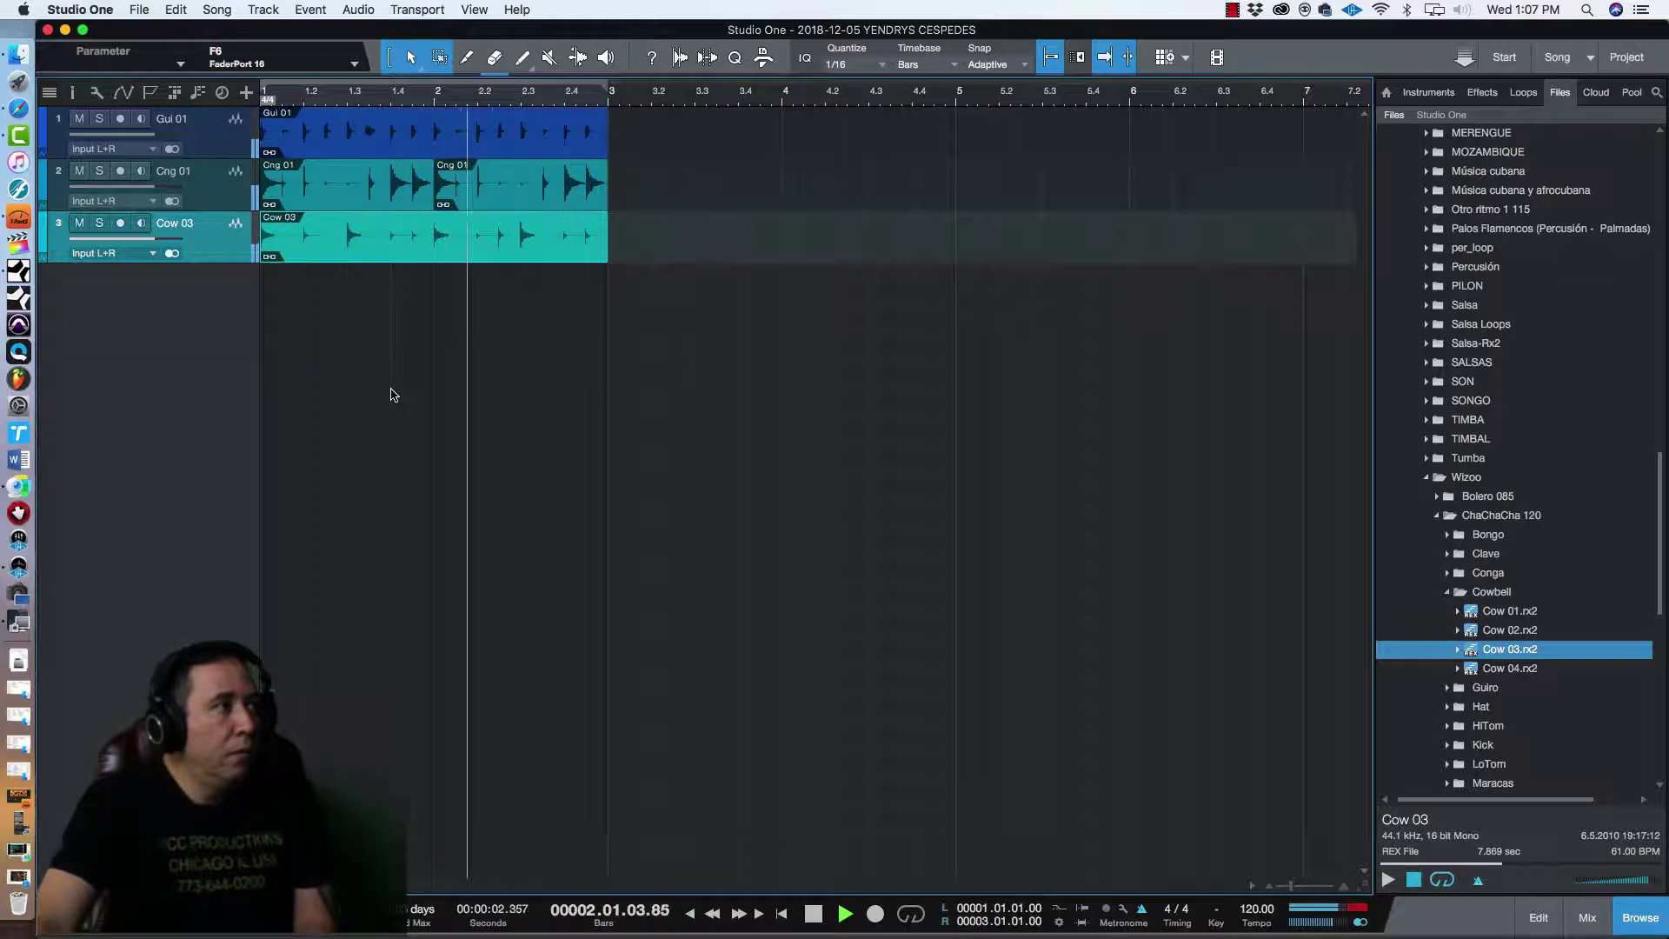
pyautogui.press('space')
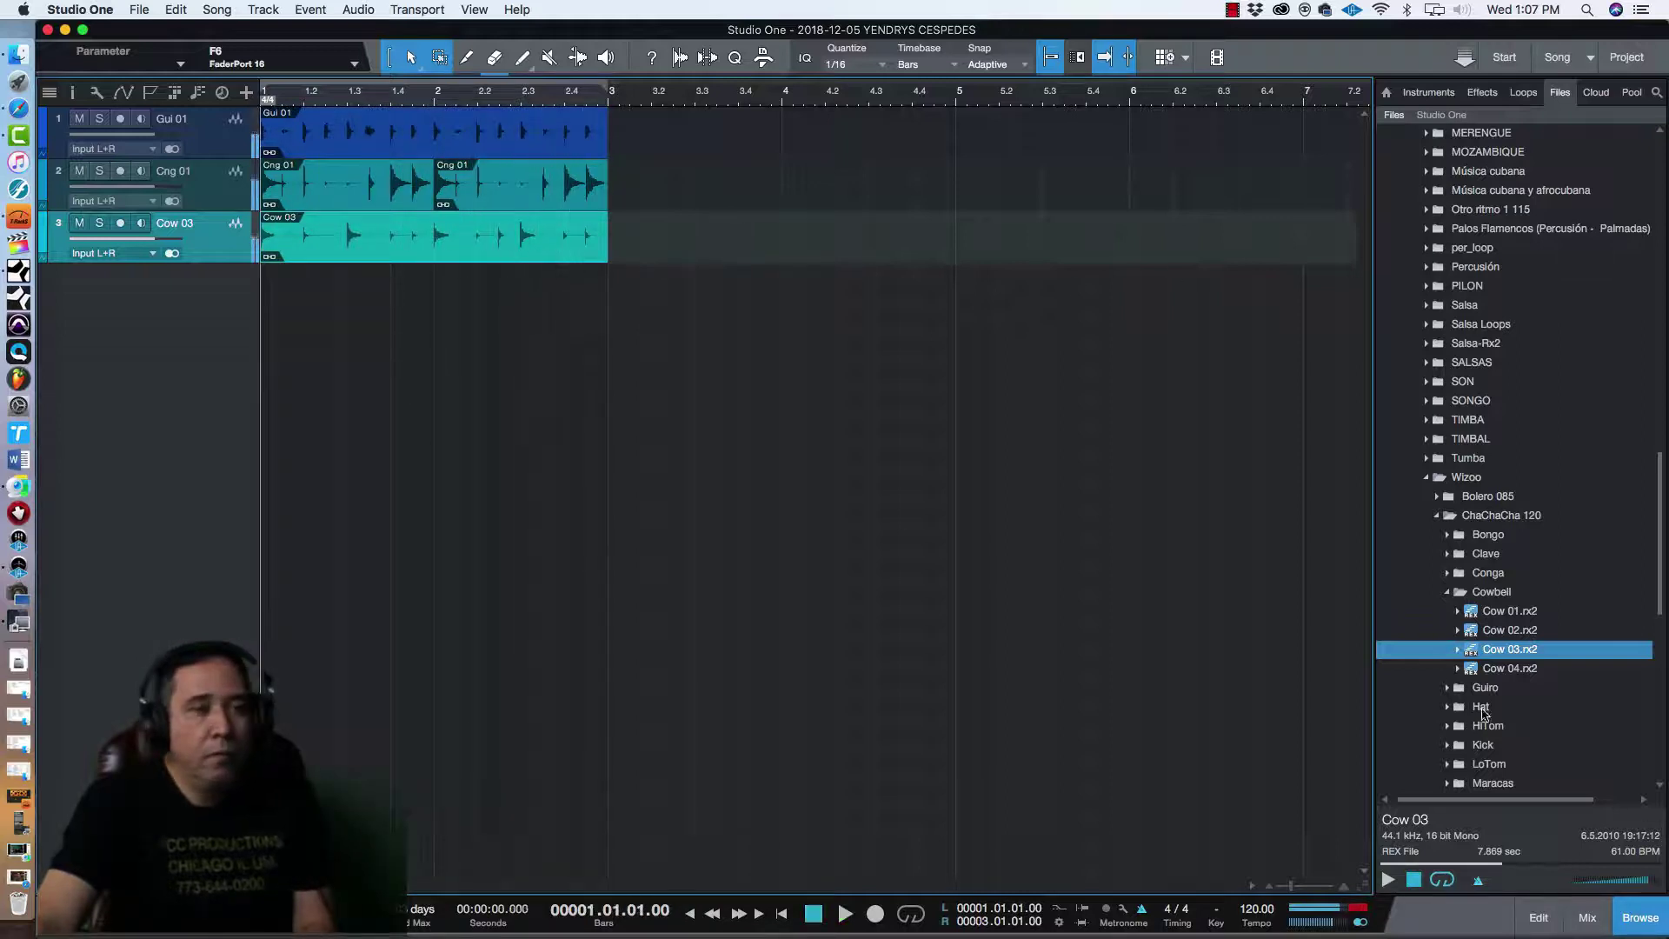
# Audition the loops TimBell 01 through TimBell F04 in the ChaChaCha 120 Timbal Bell folder.
pyautogui.click(1447, 591)
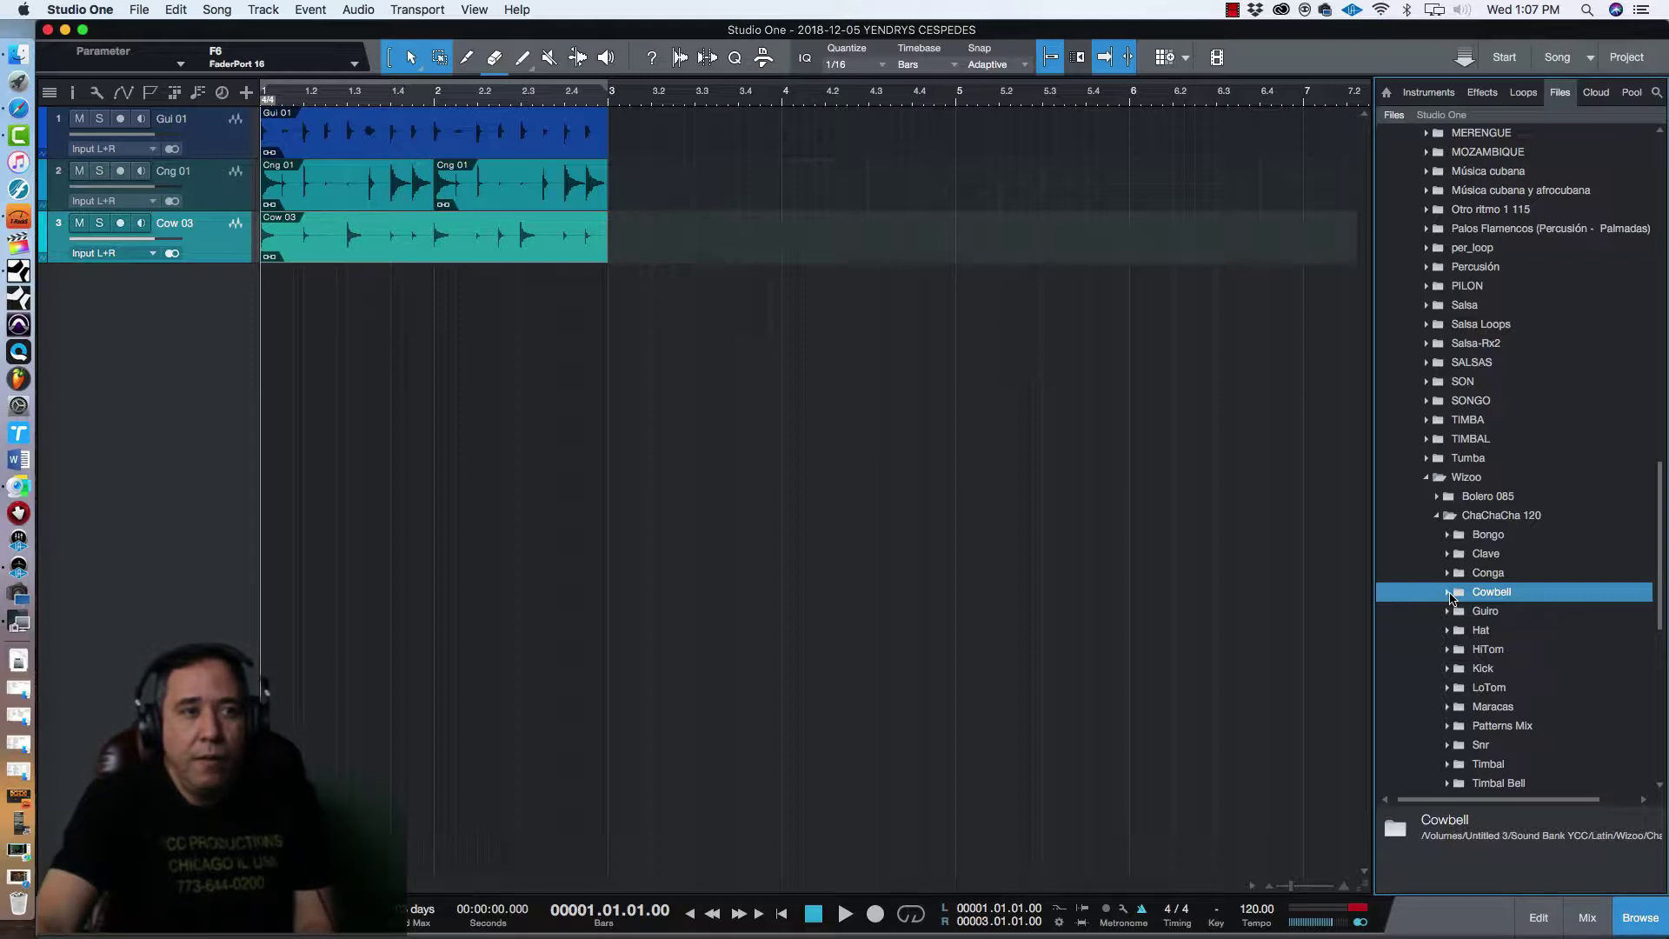
pyautogui.click(1456, 780)
pyautogui.press('Right')
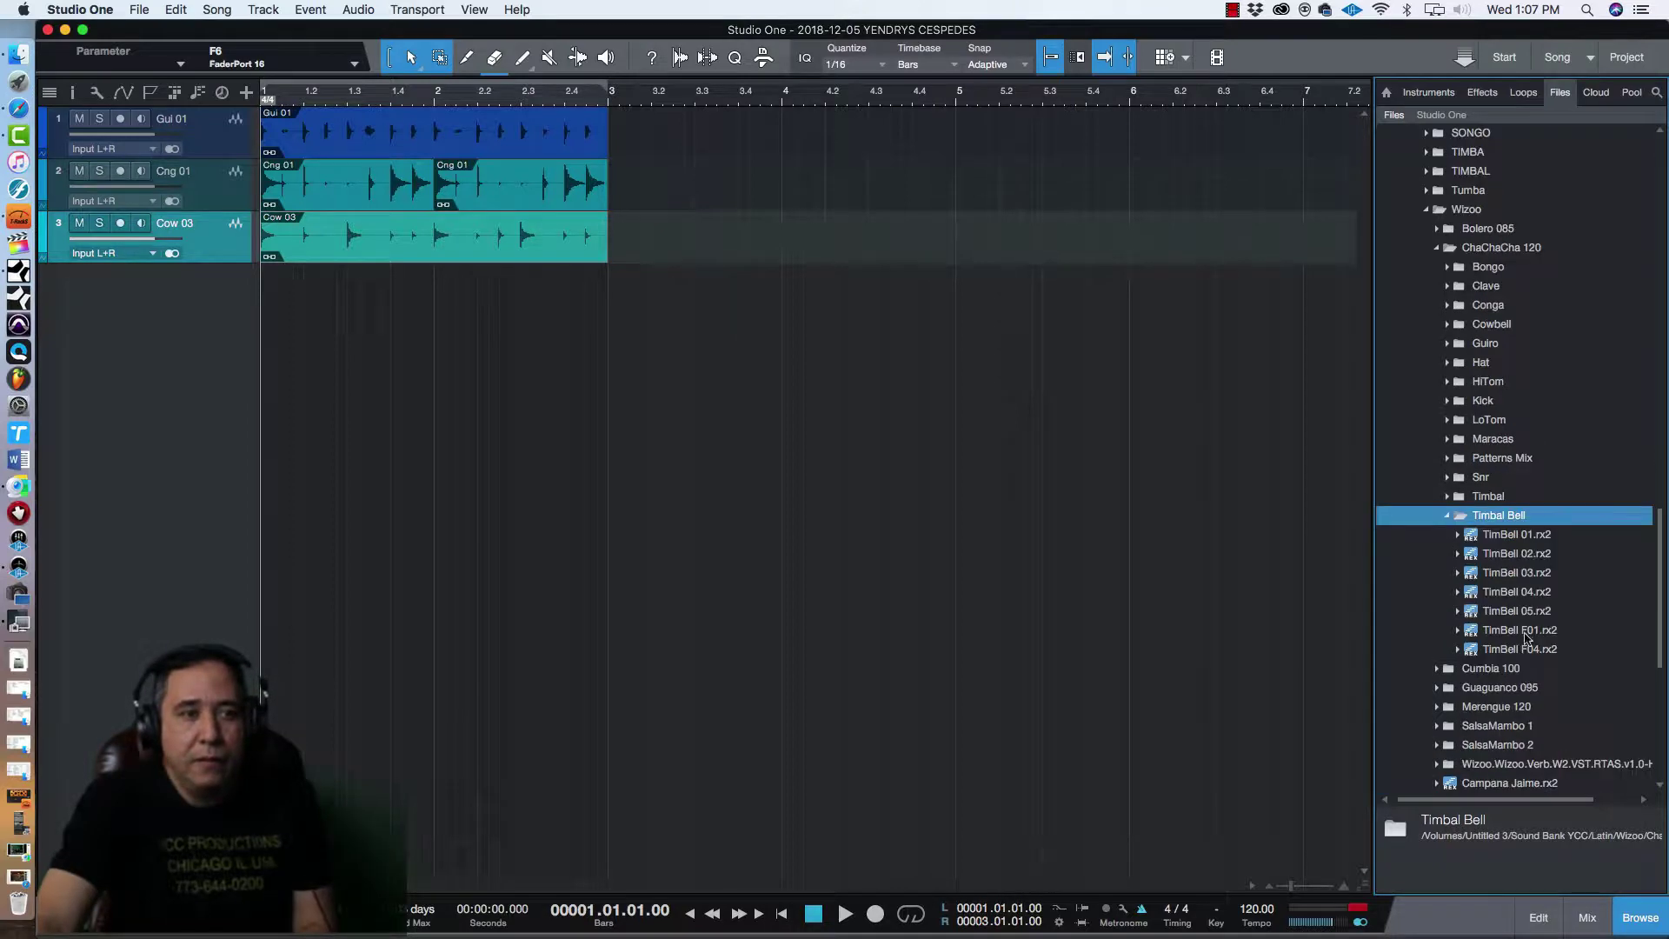
pyautogui.press('Down')
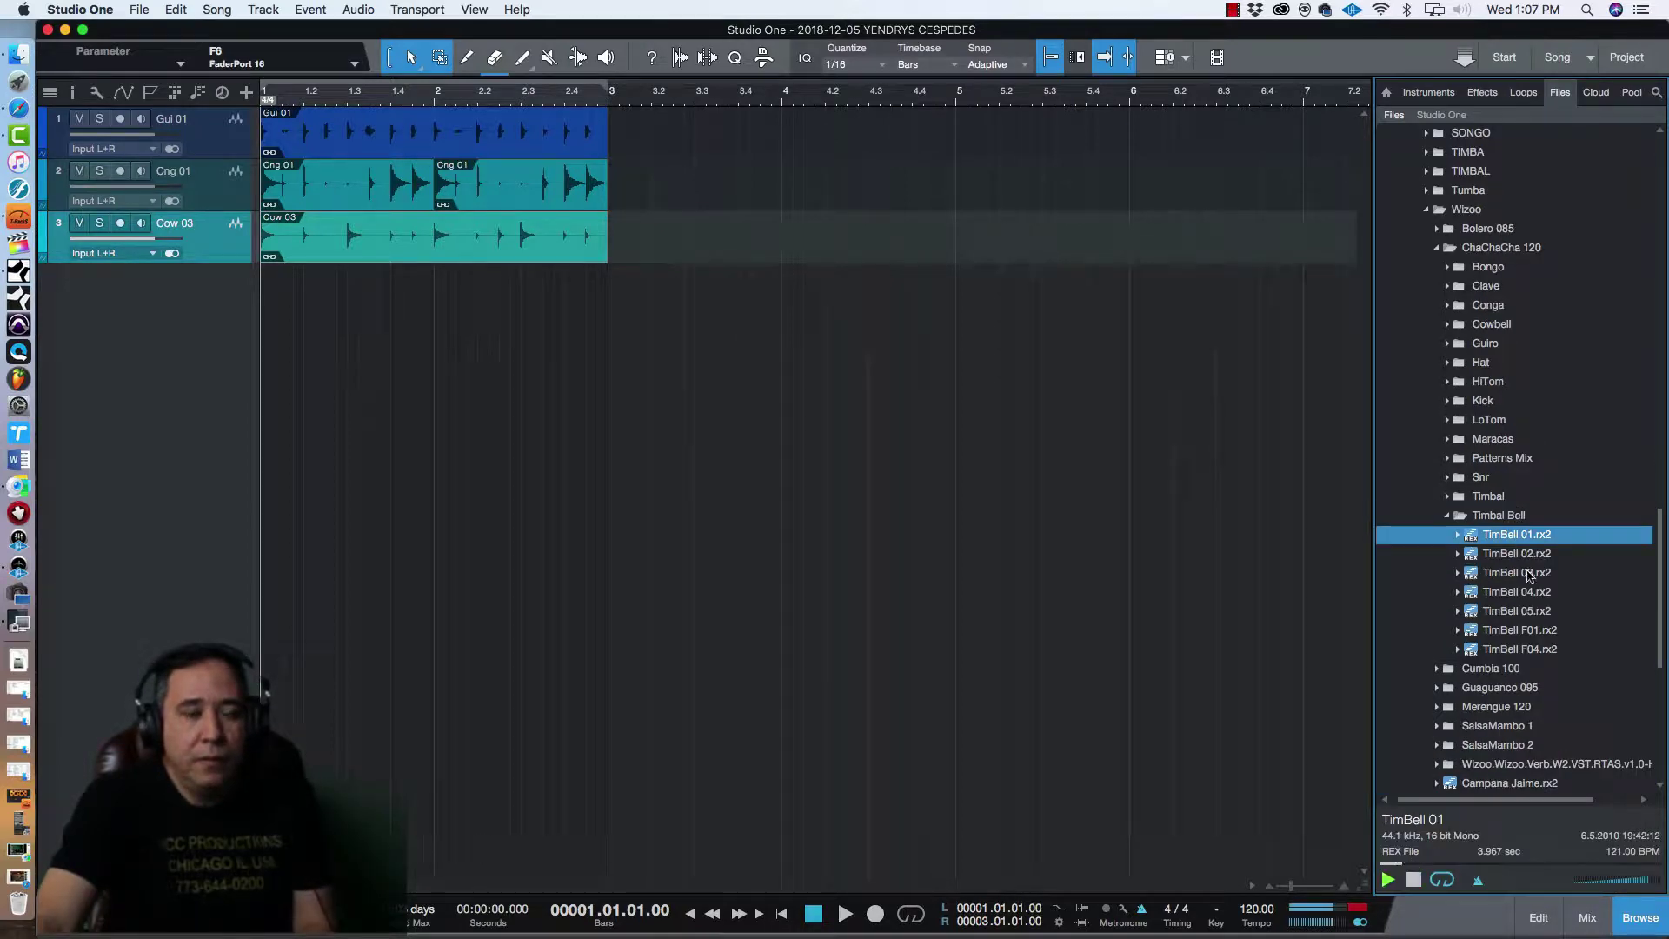
pyautogui.click(1465, 554)
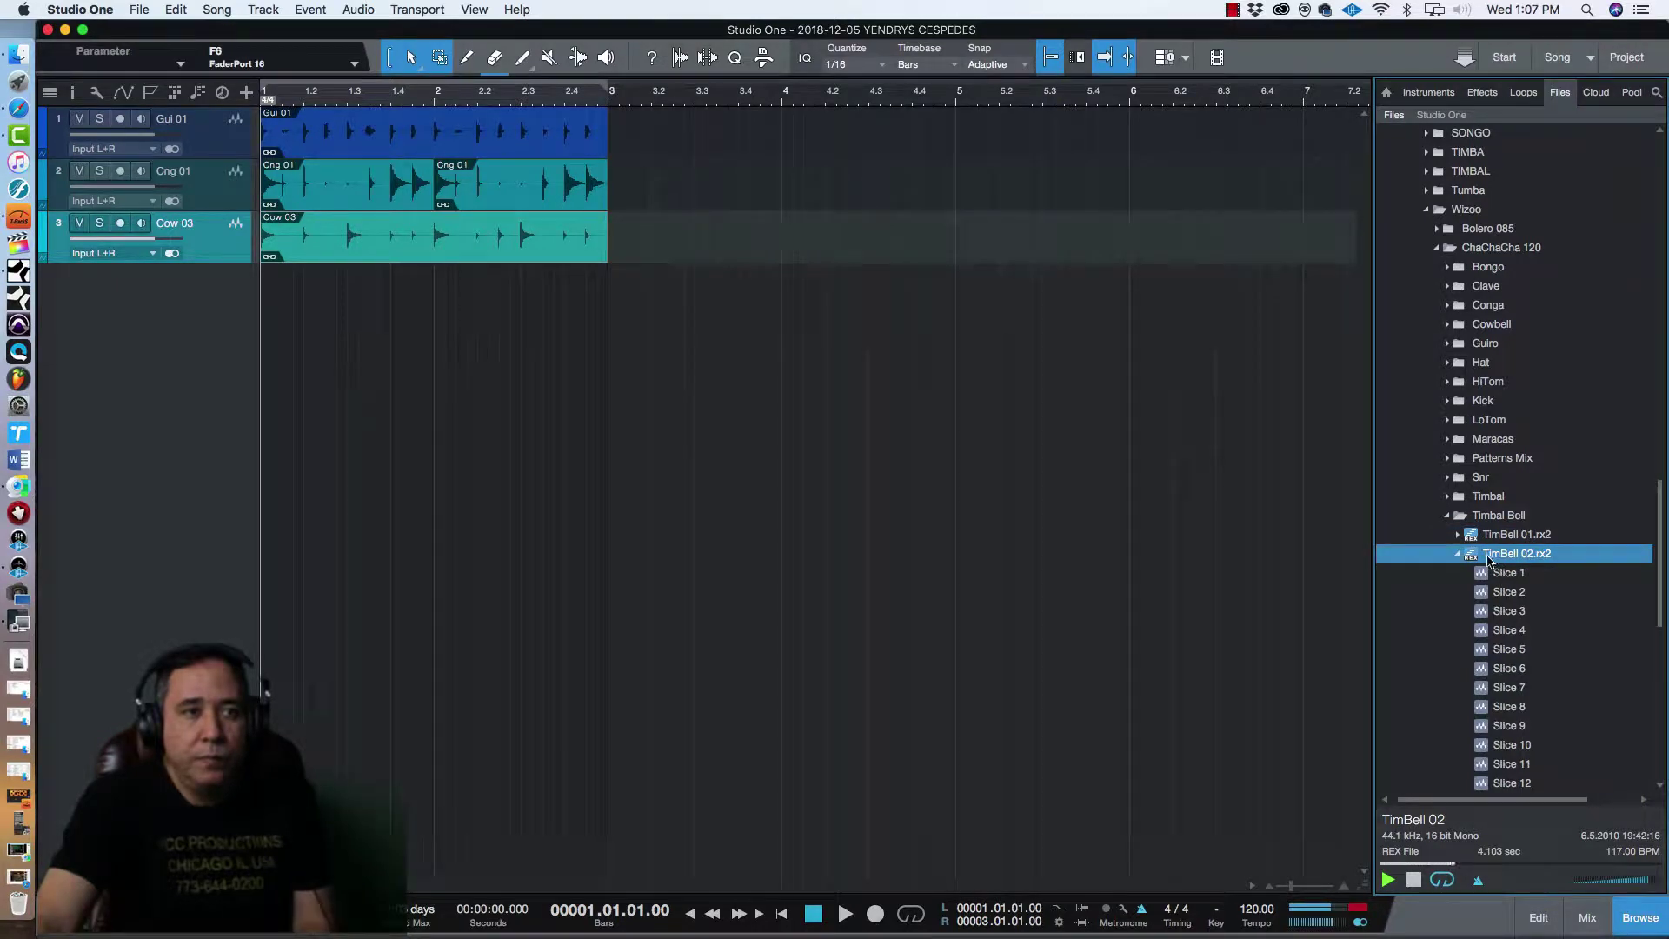
pyautogui.click(1457, 554)
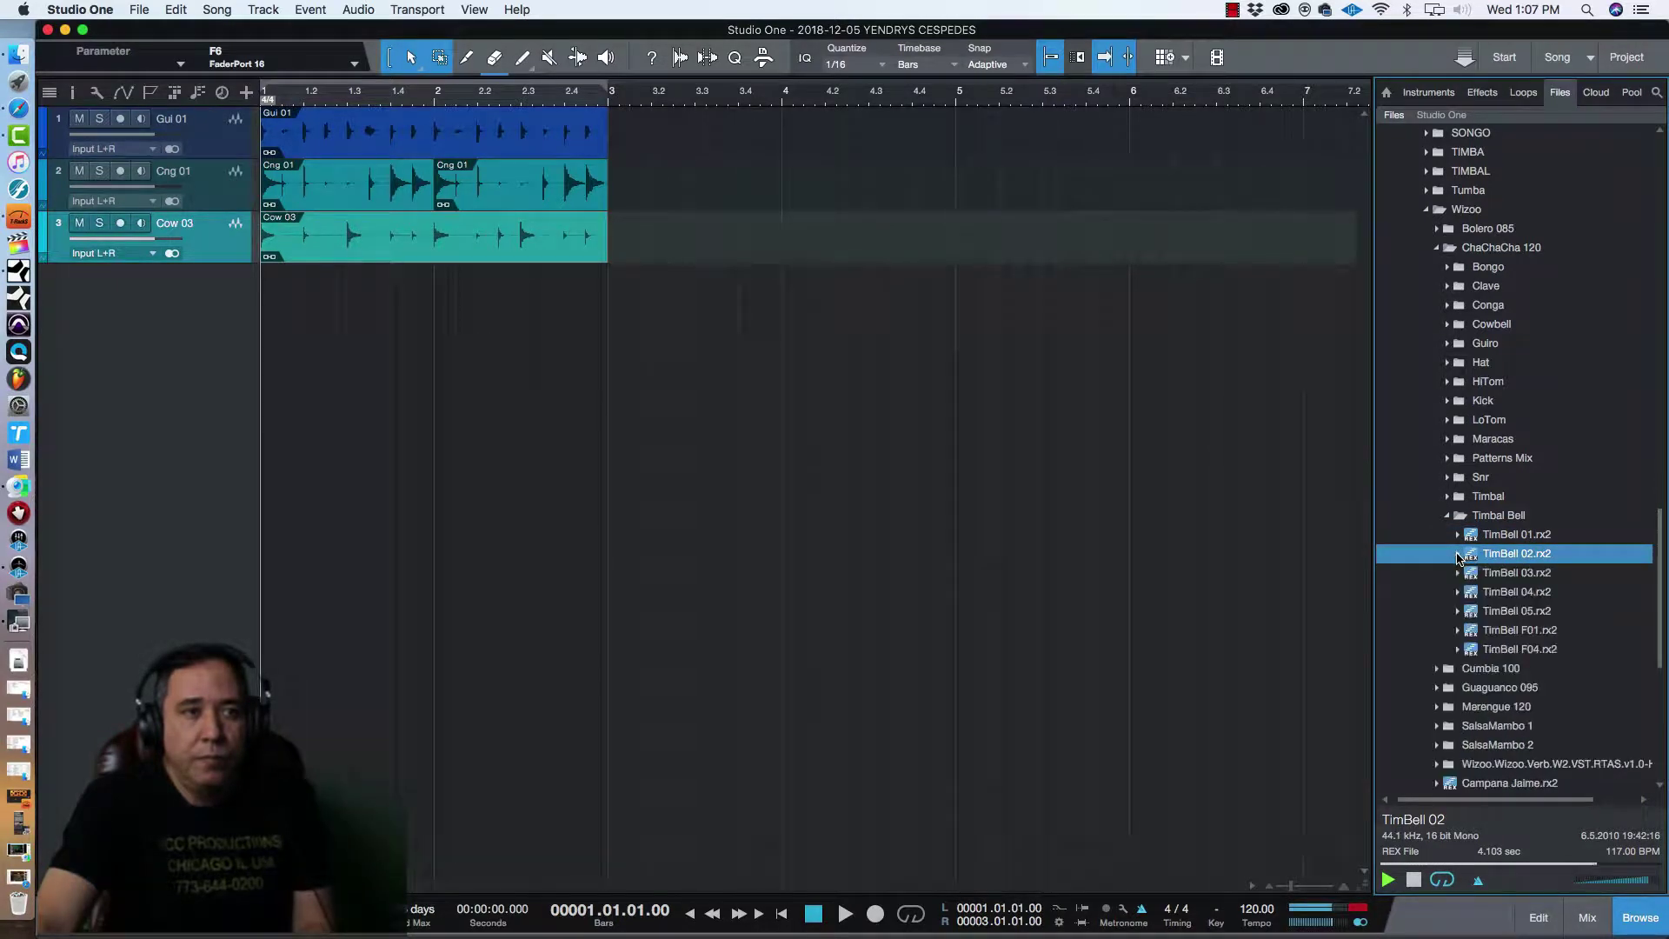
pyautogui.click(1489, 576)
pyautogui.click(1505, 592)
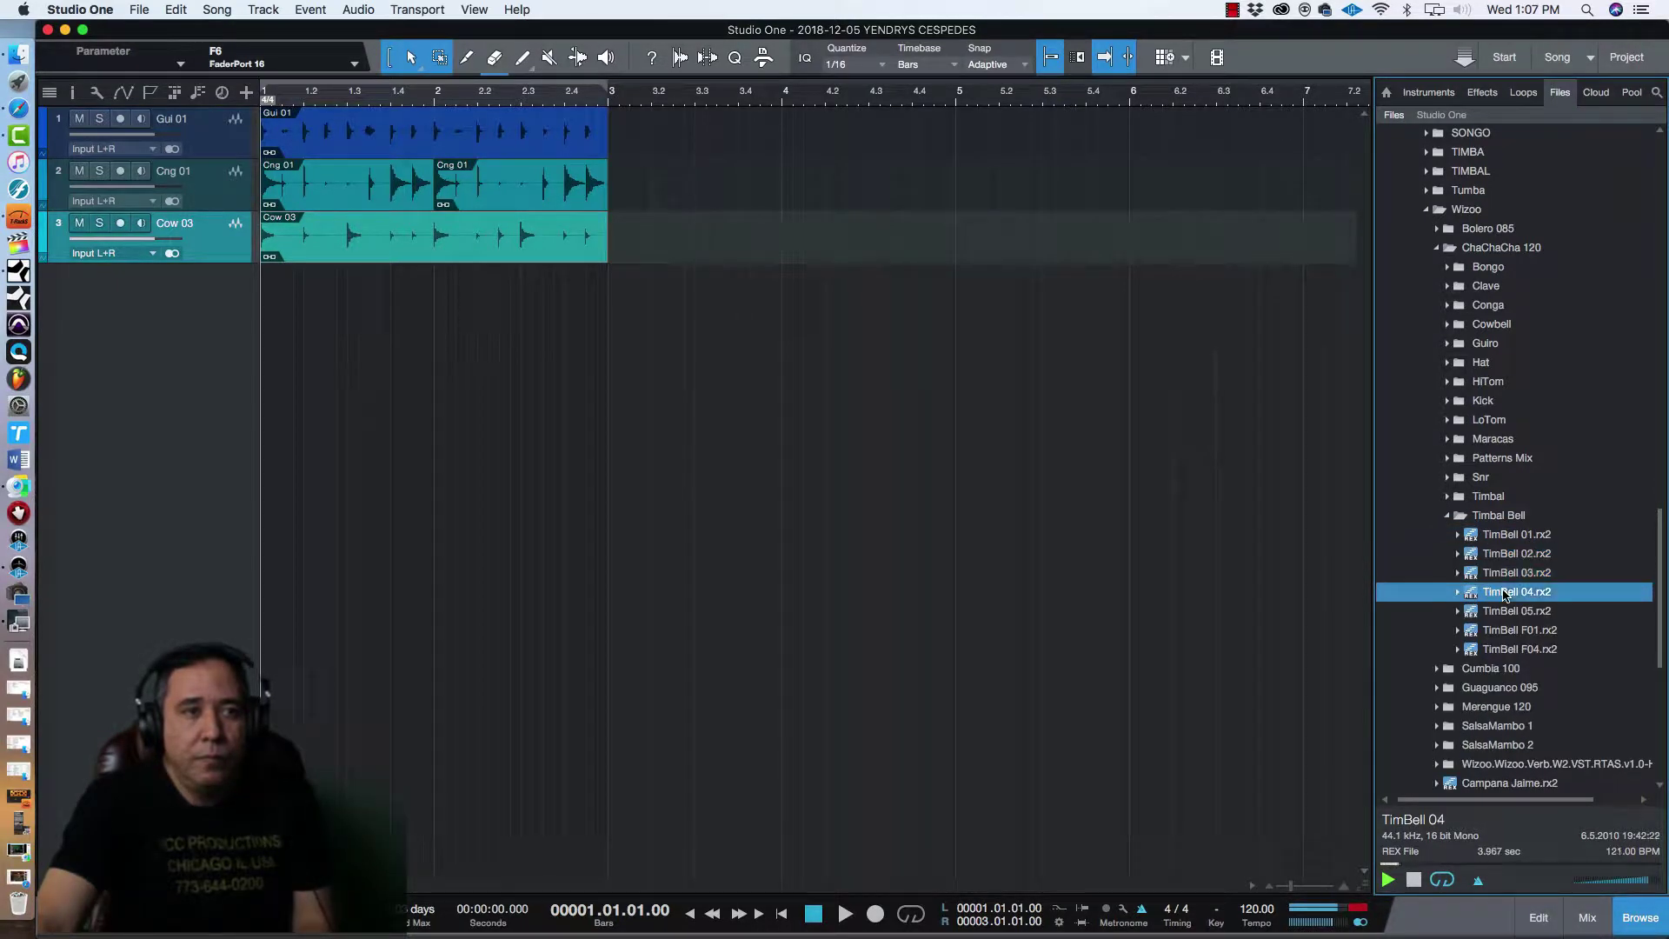
pyautogui.click(1506, 612)
pyautogui.click(1509, 632)
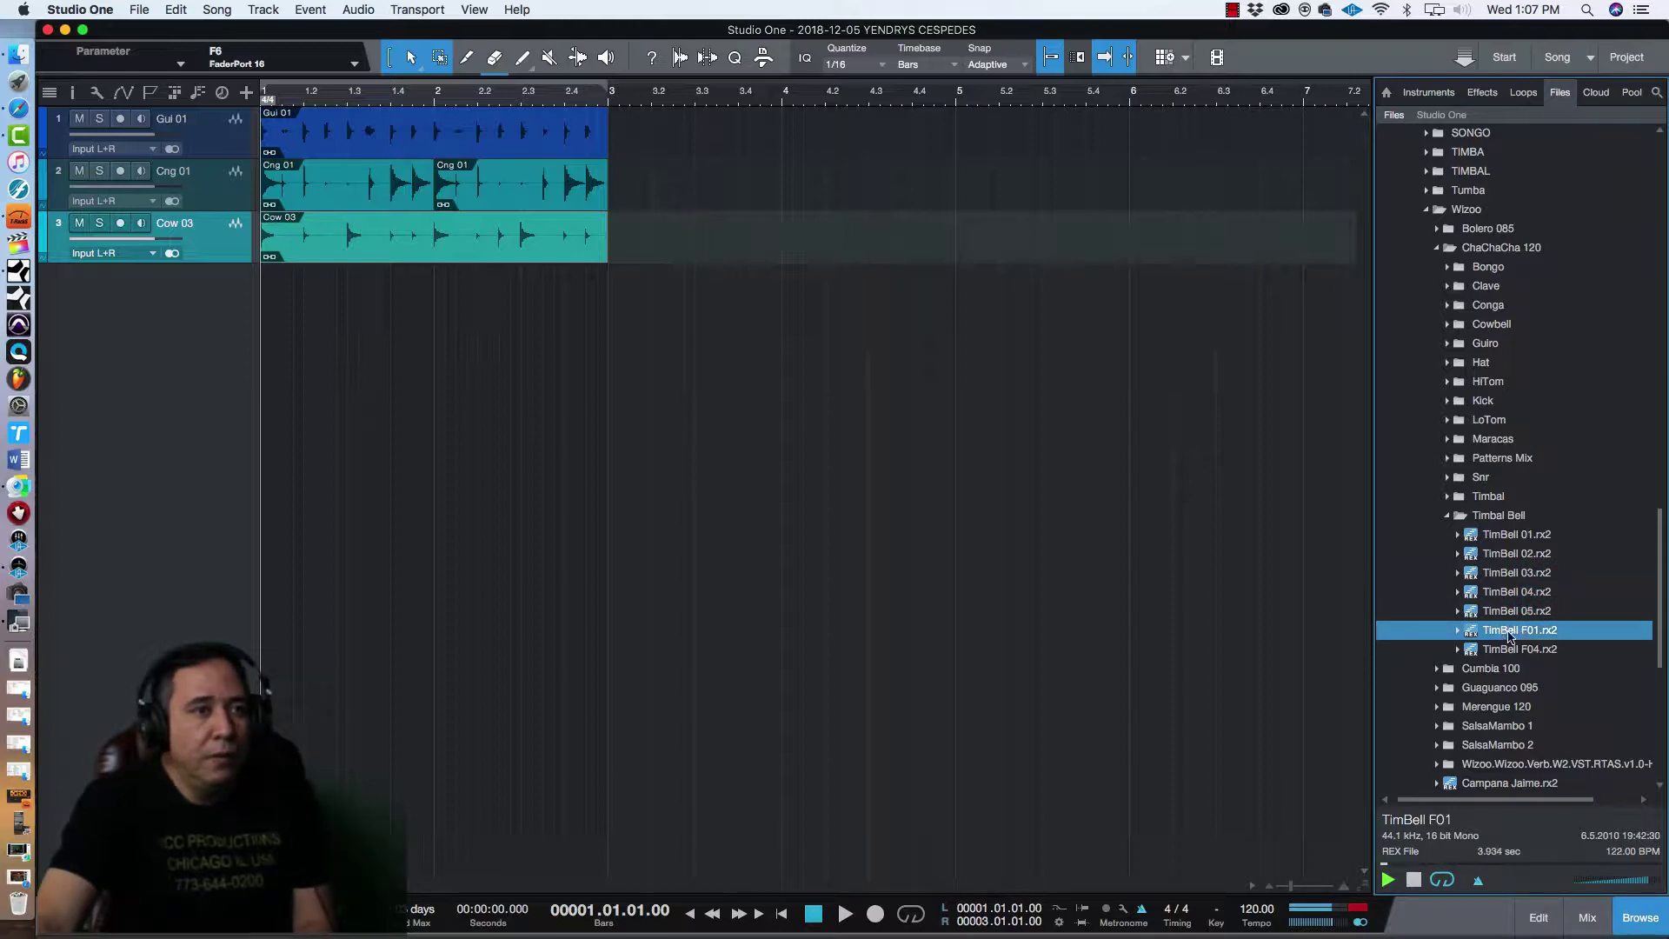
pyautogui.click(1506, 651)
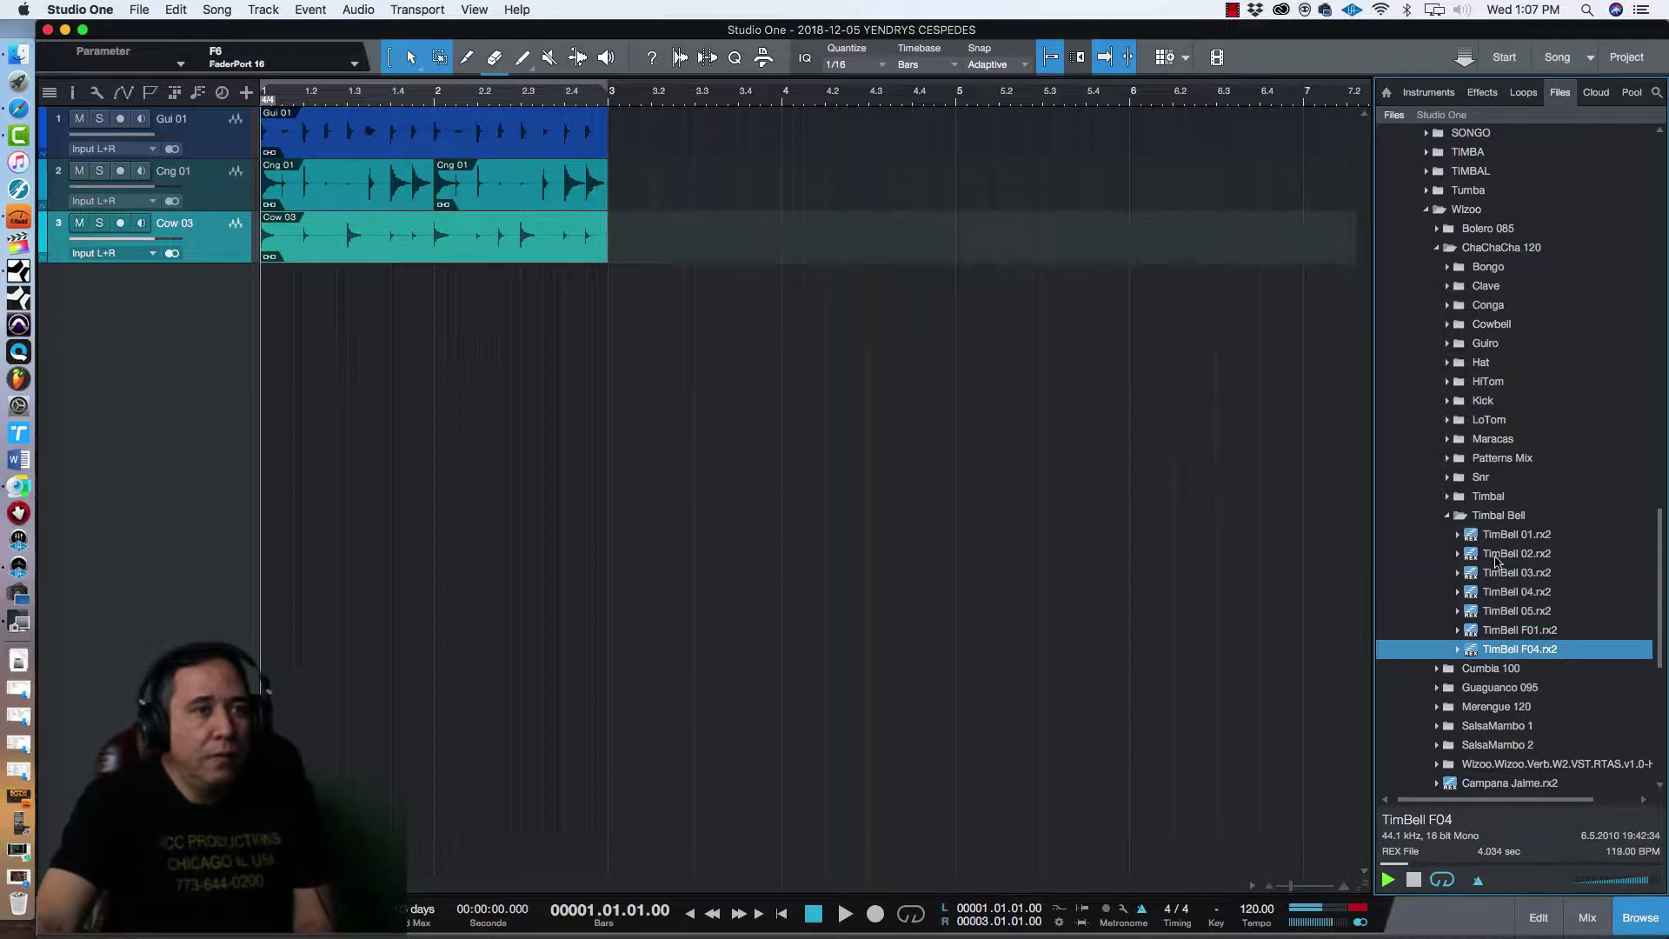
# Audition loops in the ChaChaCha 120 Timbal folder, covering Tim 01 to Tim 04 and fills such as Tim F01, F03 and F11.
pyautogui.click(1449, 518)
pyautogui.click(1447, 496)
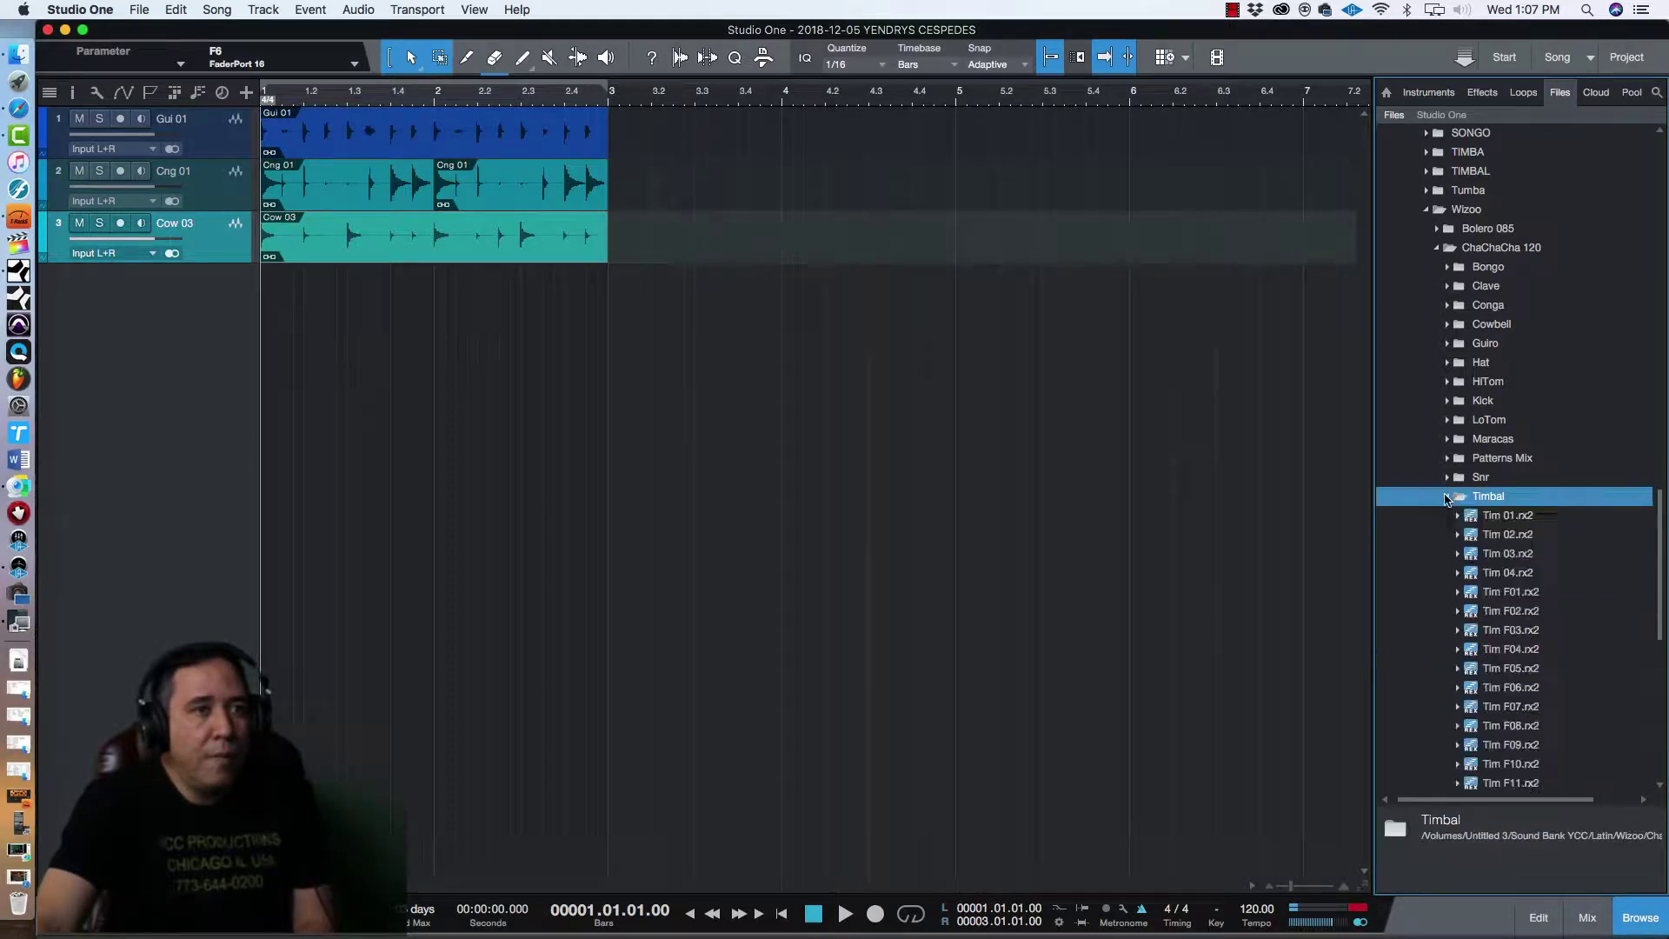
pyautogui.click(1506, 519)
pyautogui.click(1508, 535)
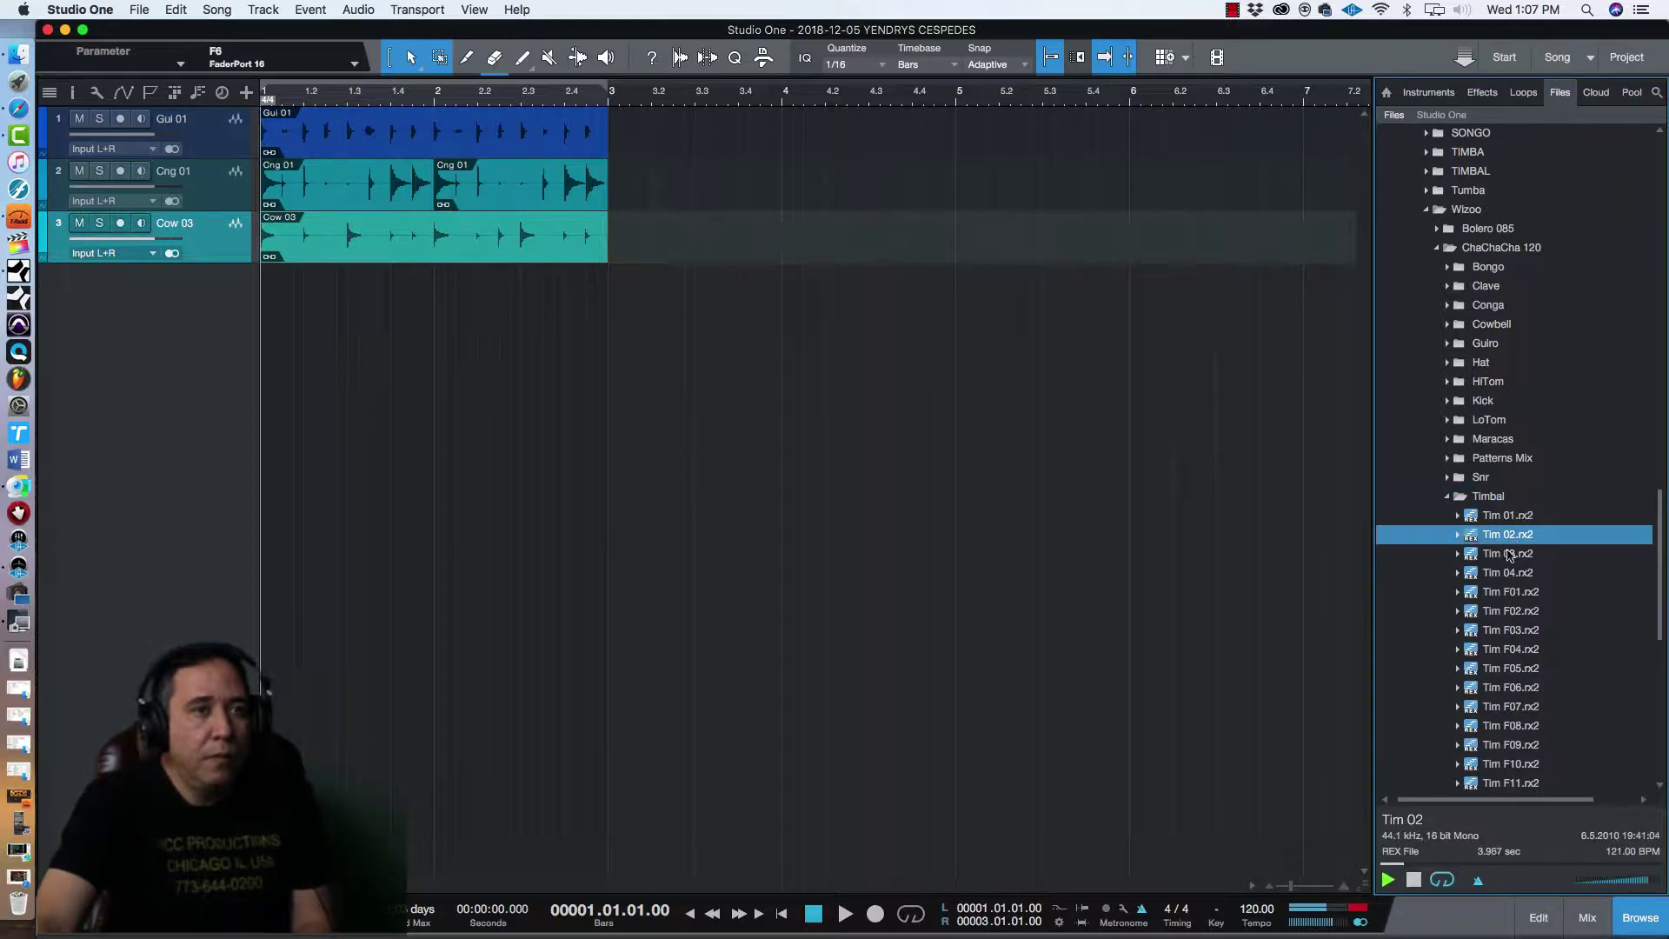
pyautogui.click(1507, 556)
pyautogui.click(1503, 574)
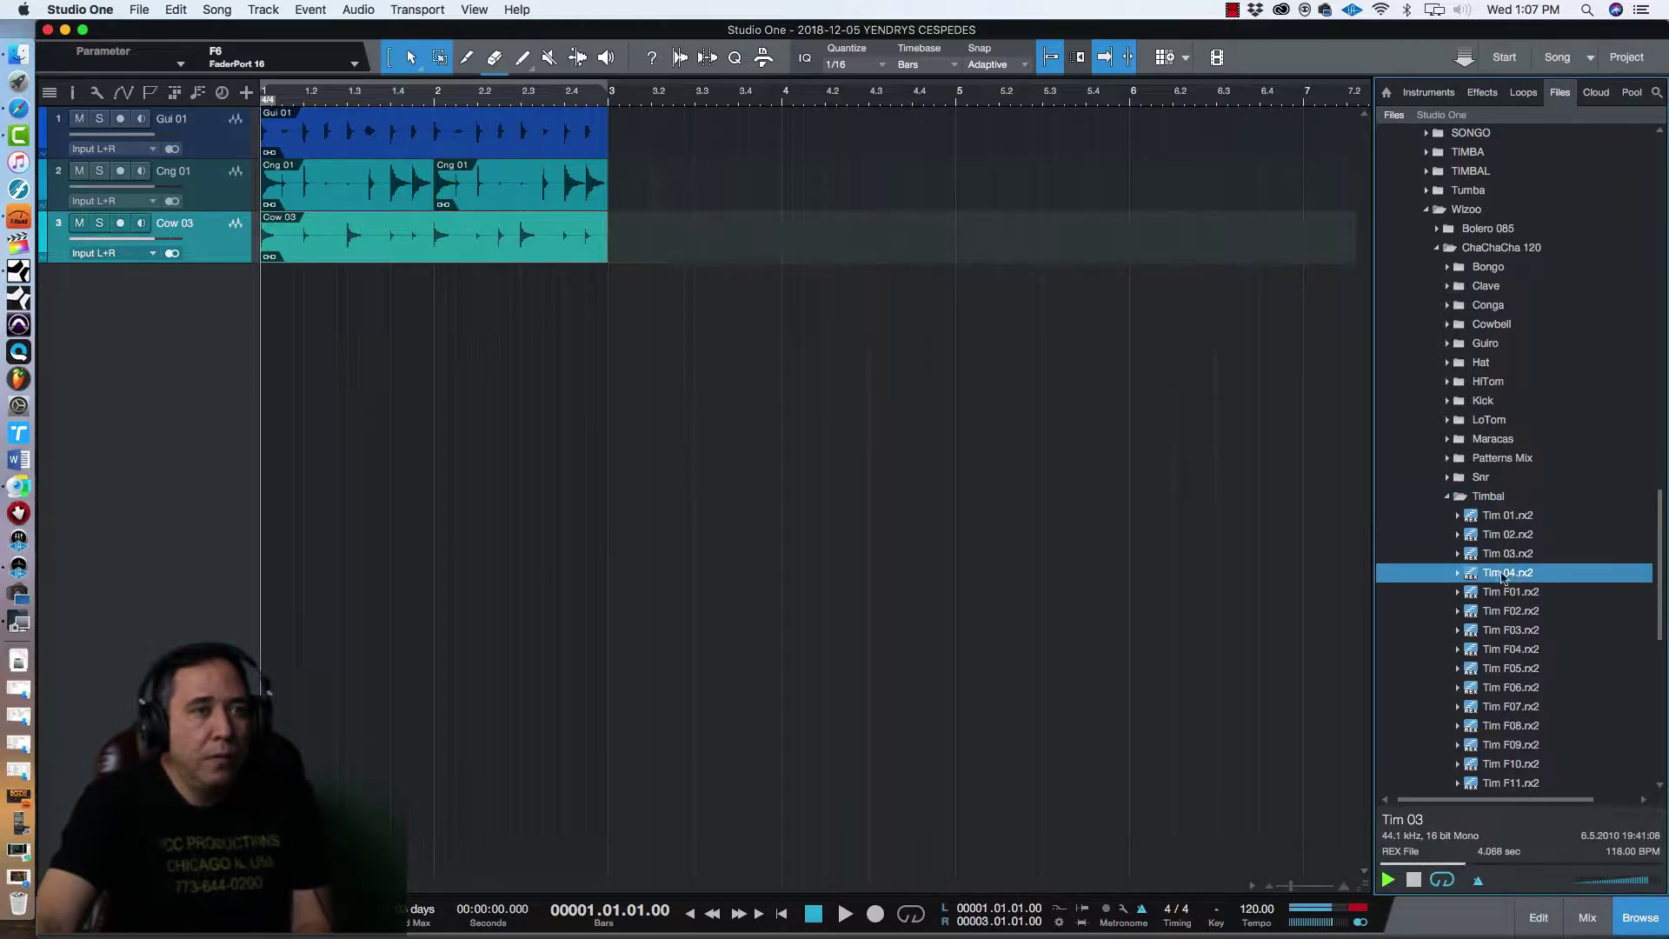
pyautogui.click(1506, 593)
pyautogui.click(1495, 632)
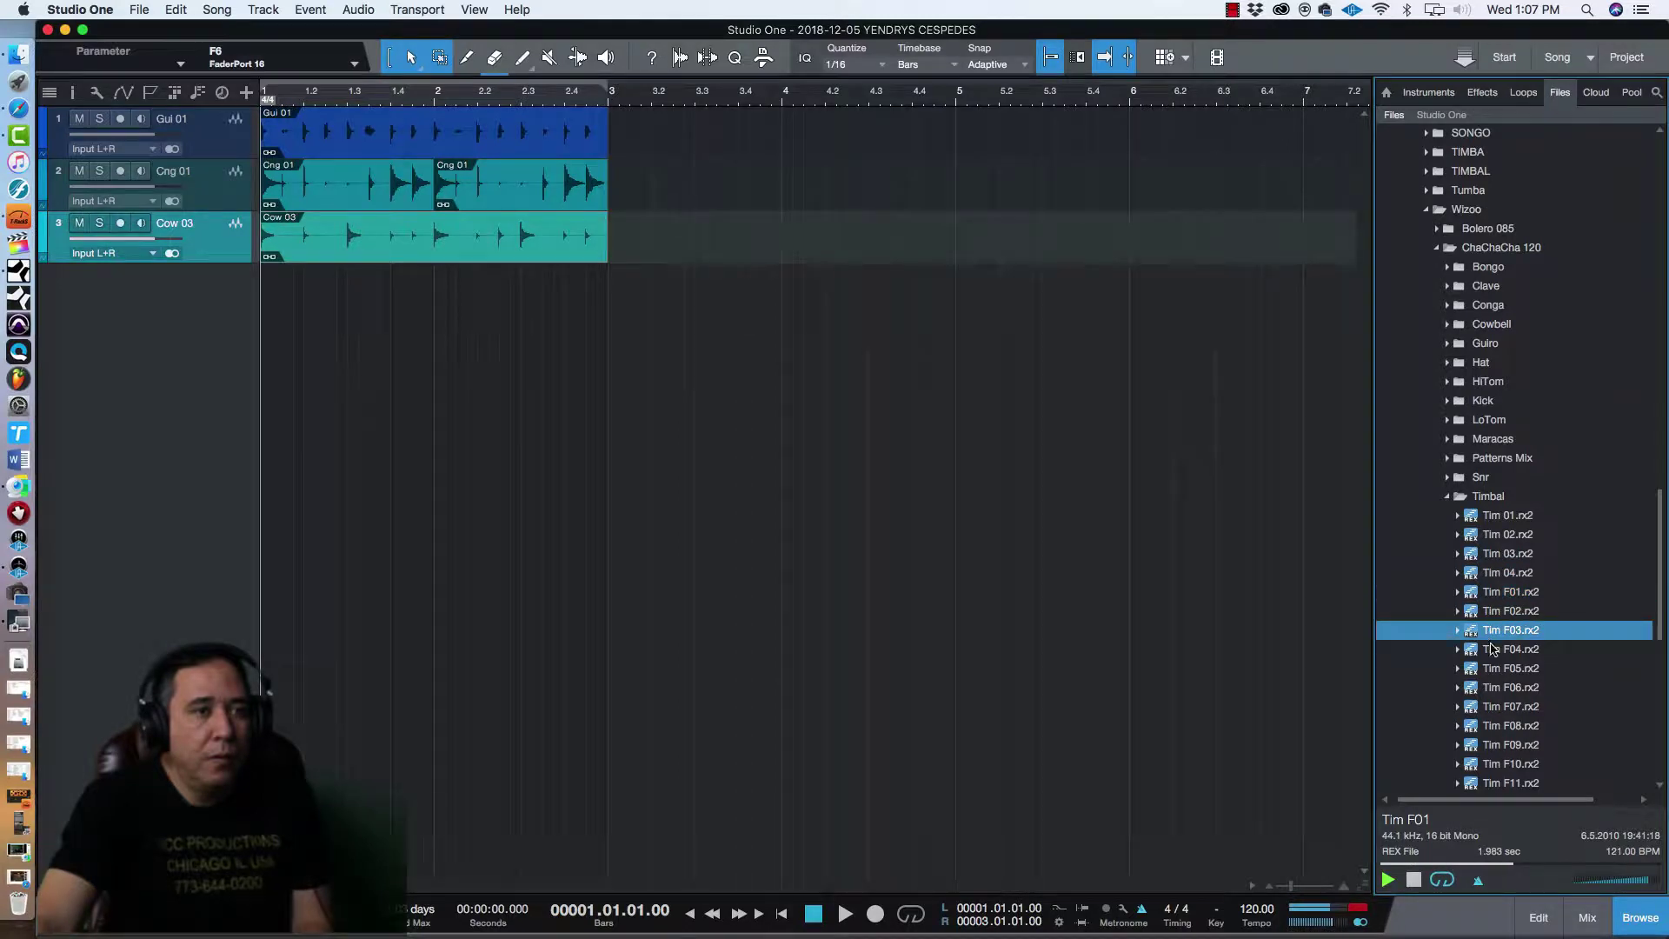
pyautogui.click(1499, 785)
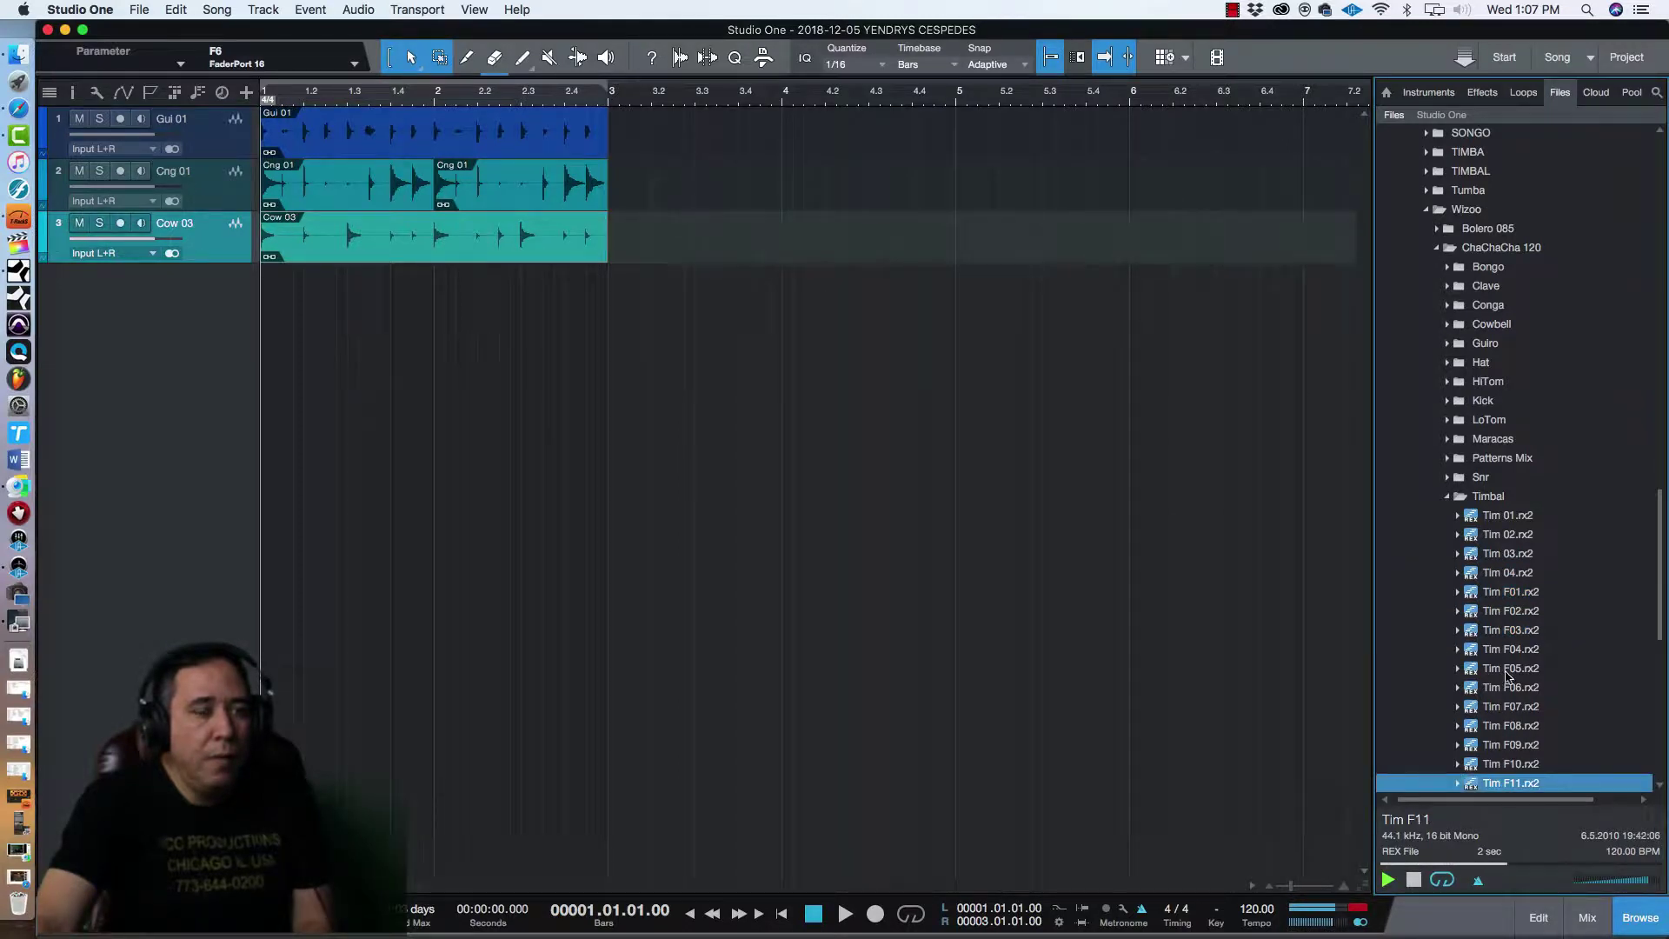
pyautogui.click(1508, 634)
# Place Tim 01.rx2 on a fourth track at bar 1 and play the four tracks together.
pyautogui.click(1507, 516)
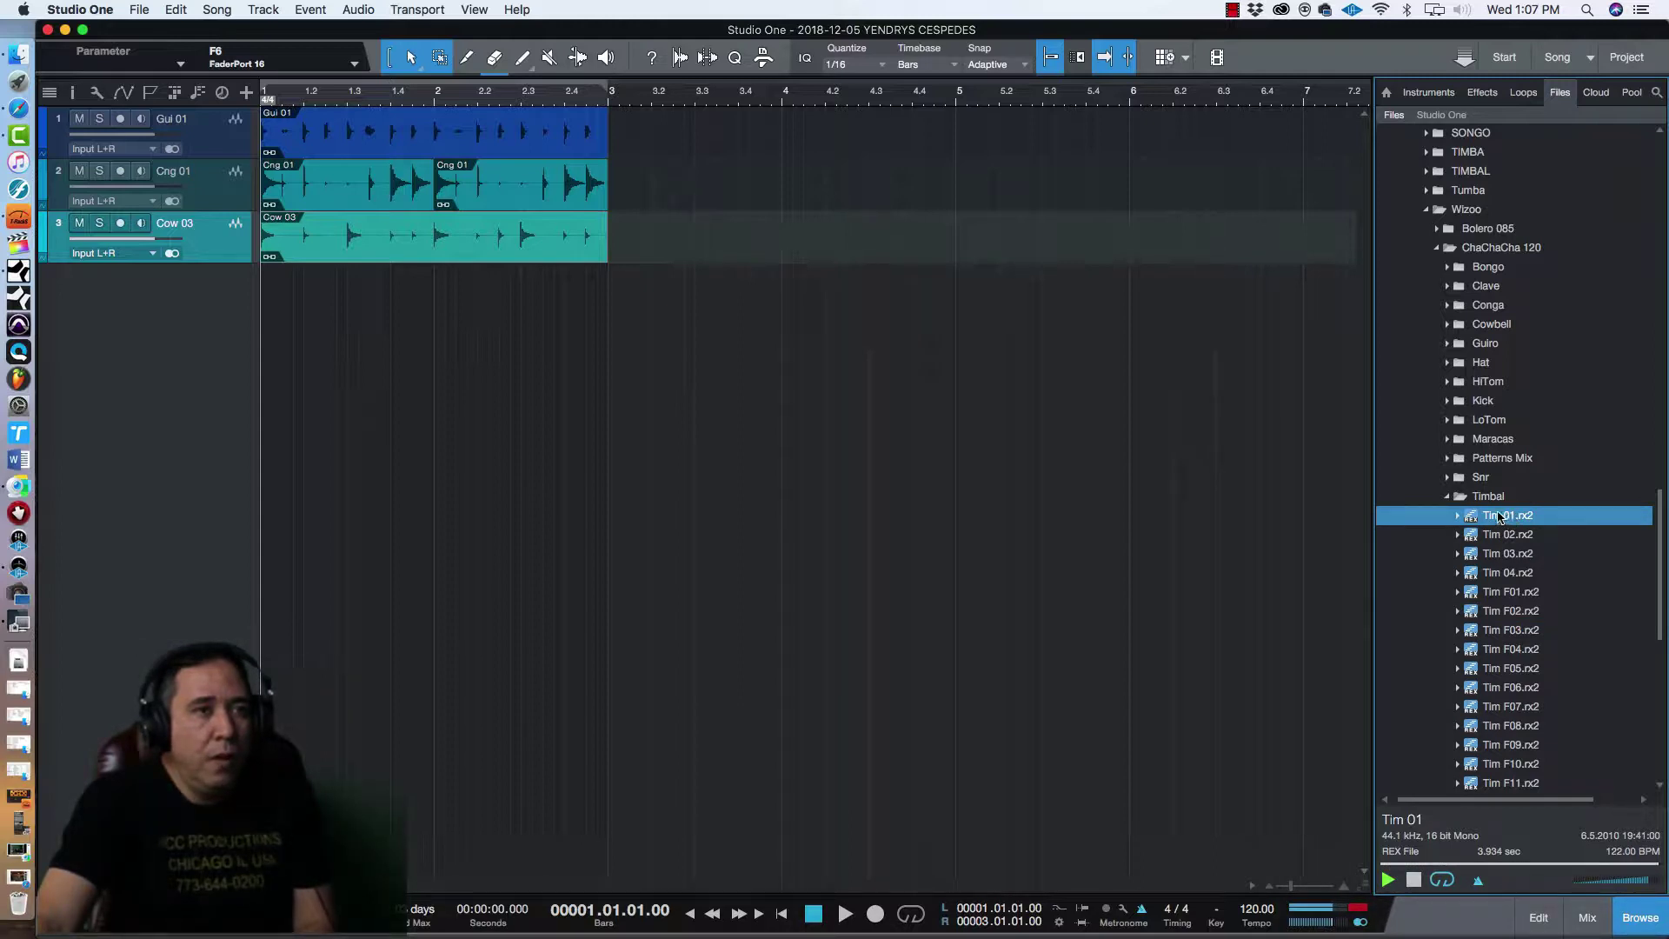
pyautogui.moveTo(1512, 519); pyautogui.dragTo(281, 405)
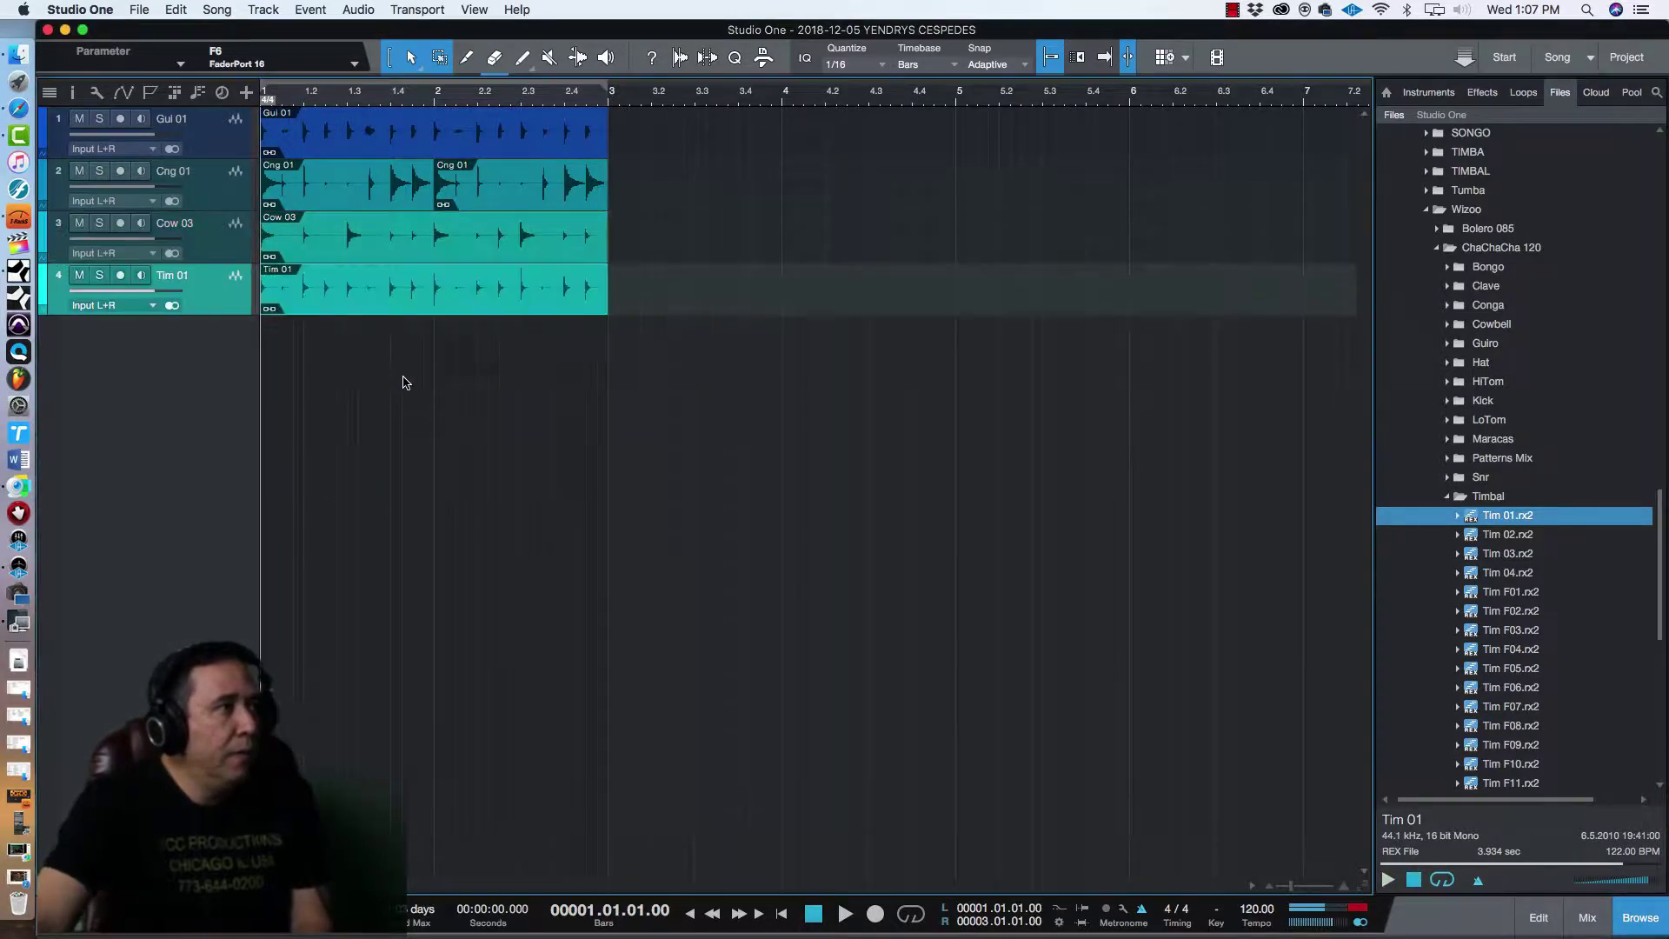
pyautogui.press('space')
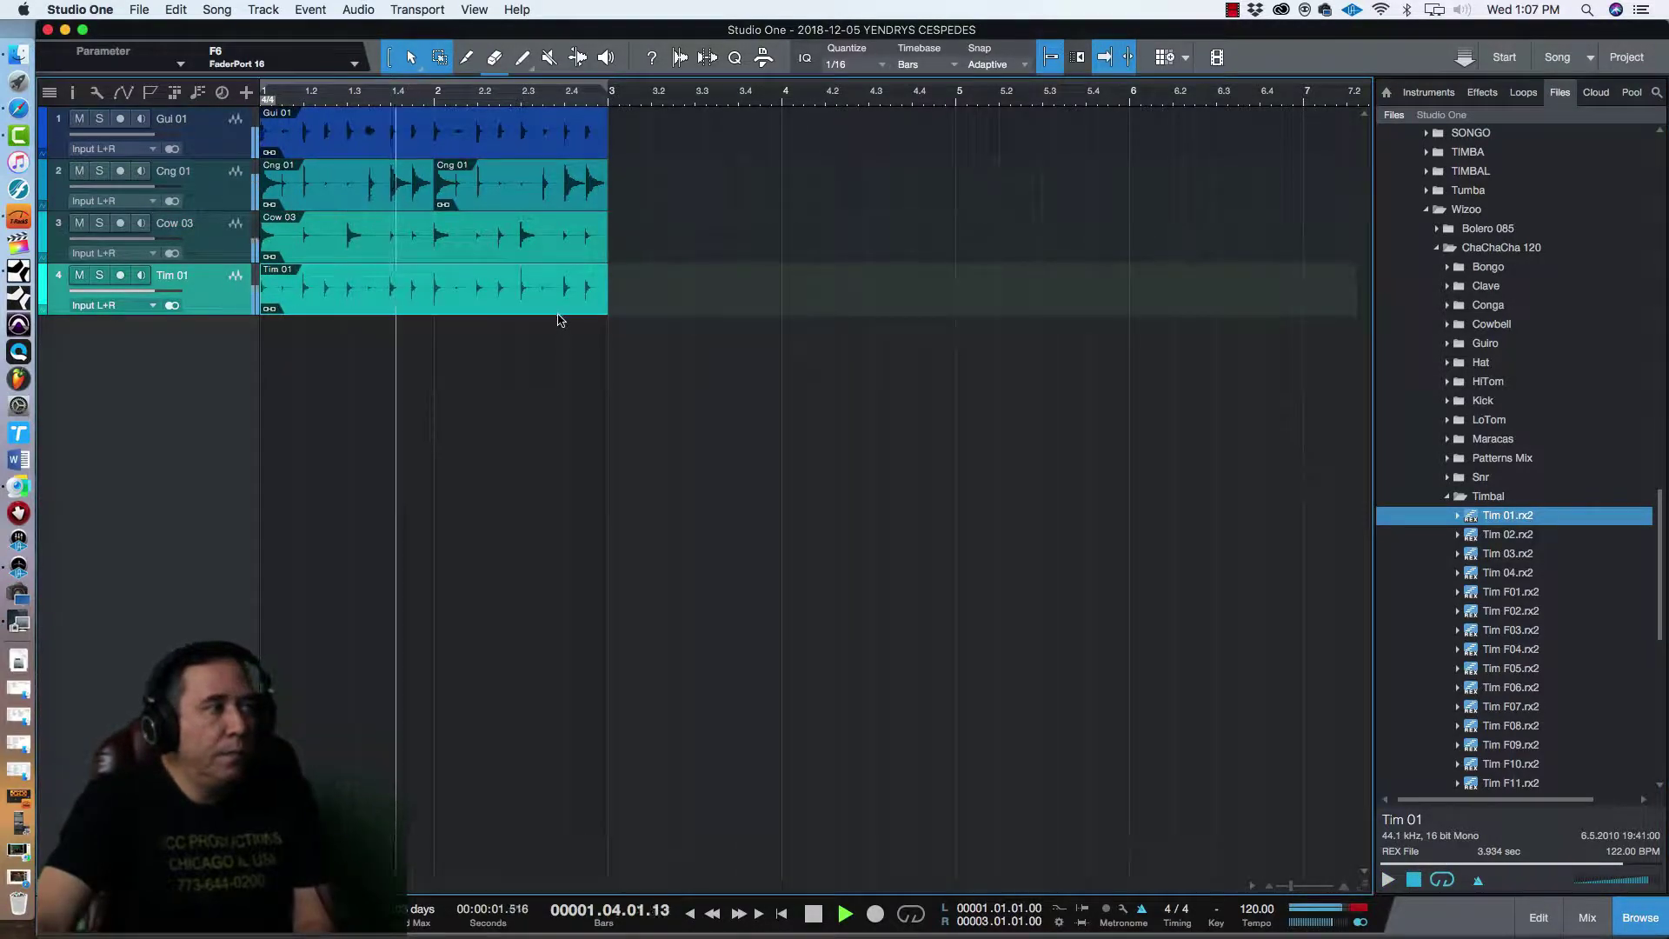
pyautogui.press('space')
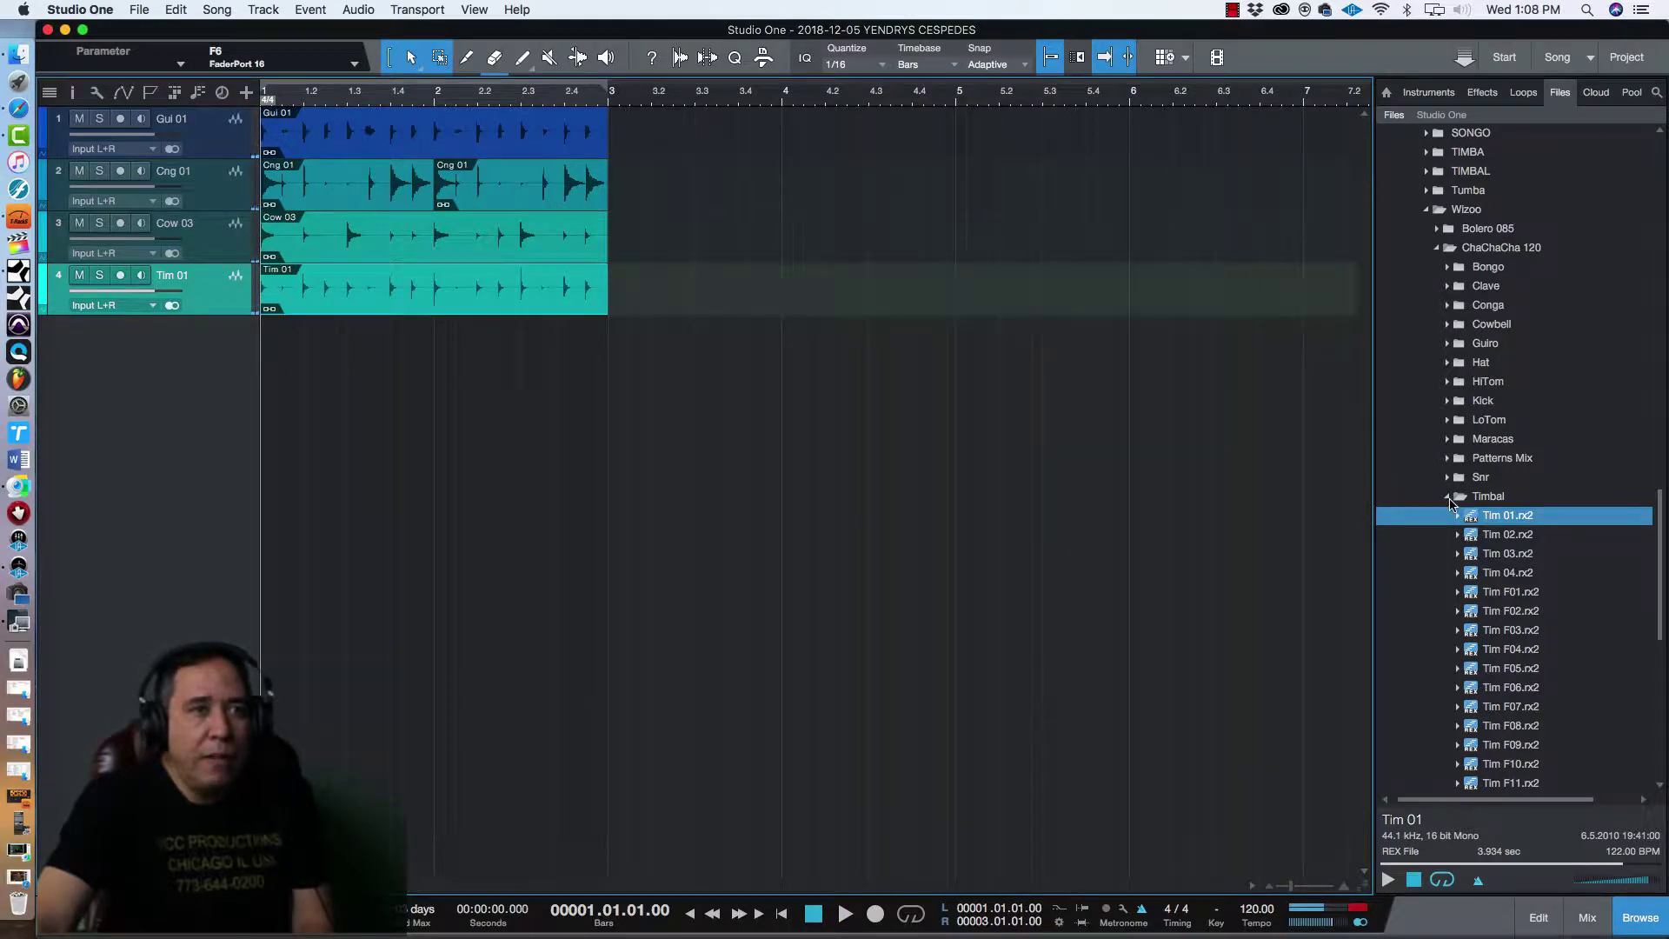
# Return to the Timbal Bell folder and audition TimBell 01.rx2 and TimBell 02.rx2.
pyautogui.click(1447, 499)
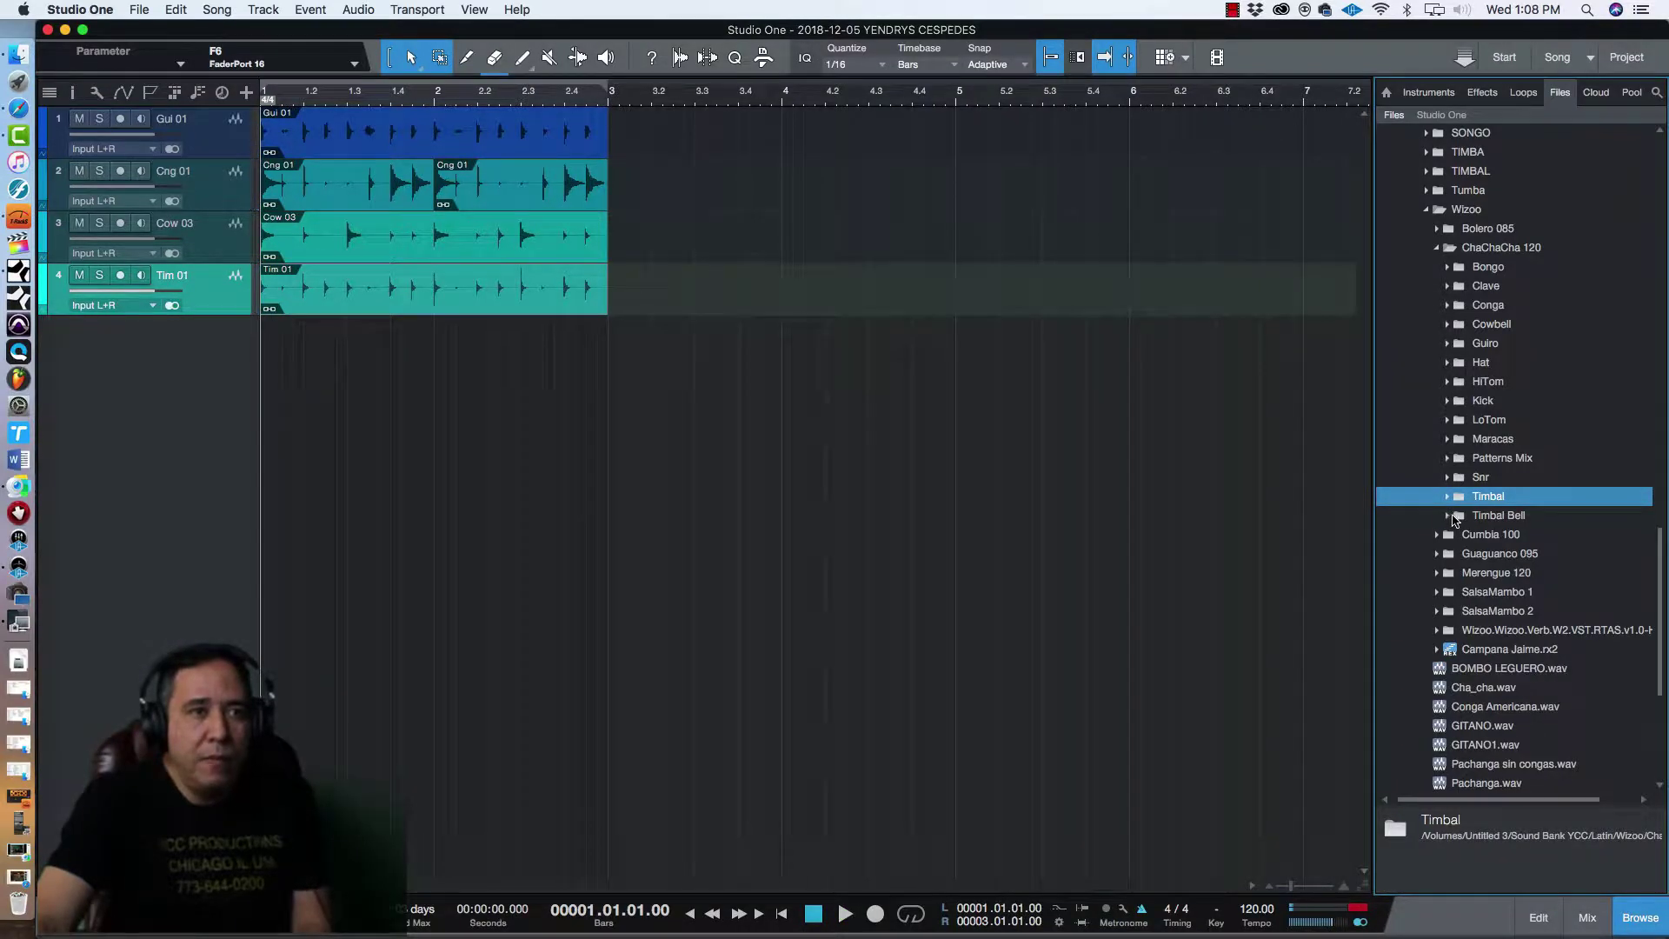
pyautogui.click(1448, 517)
pyautogui.click(1509, 536)
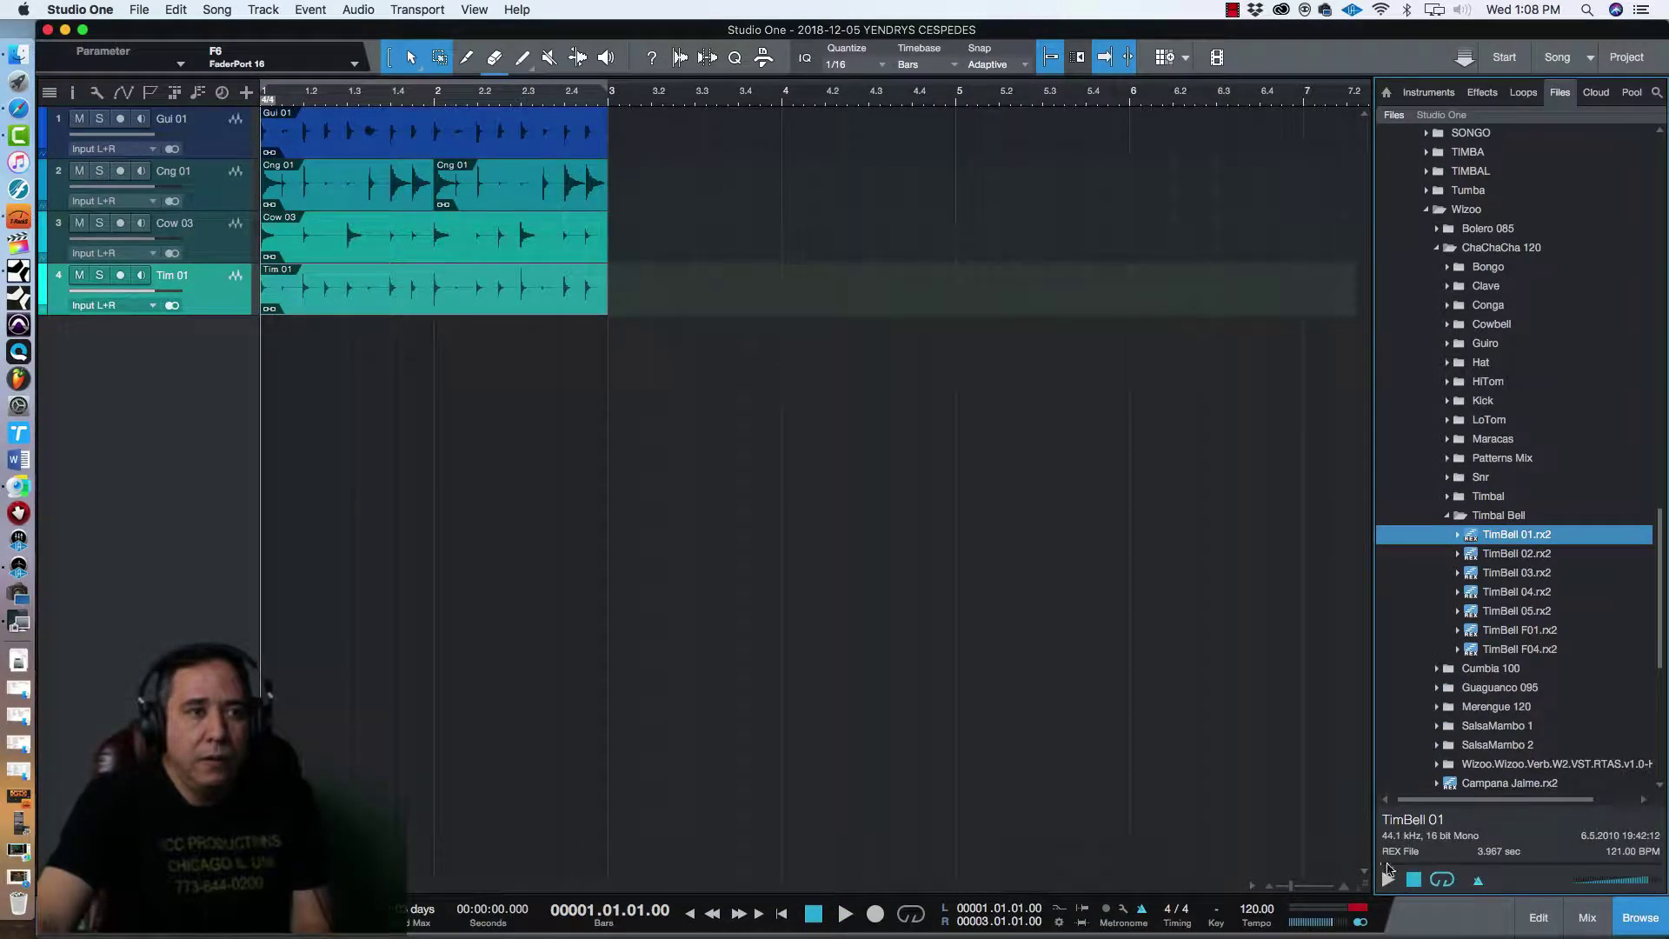
pyautogui.click(1387, 880)
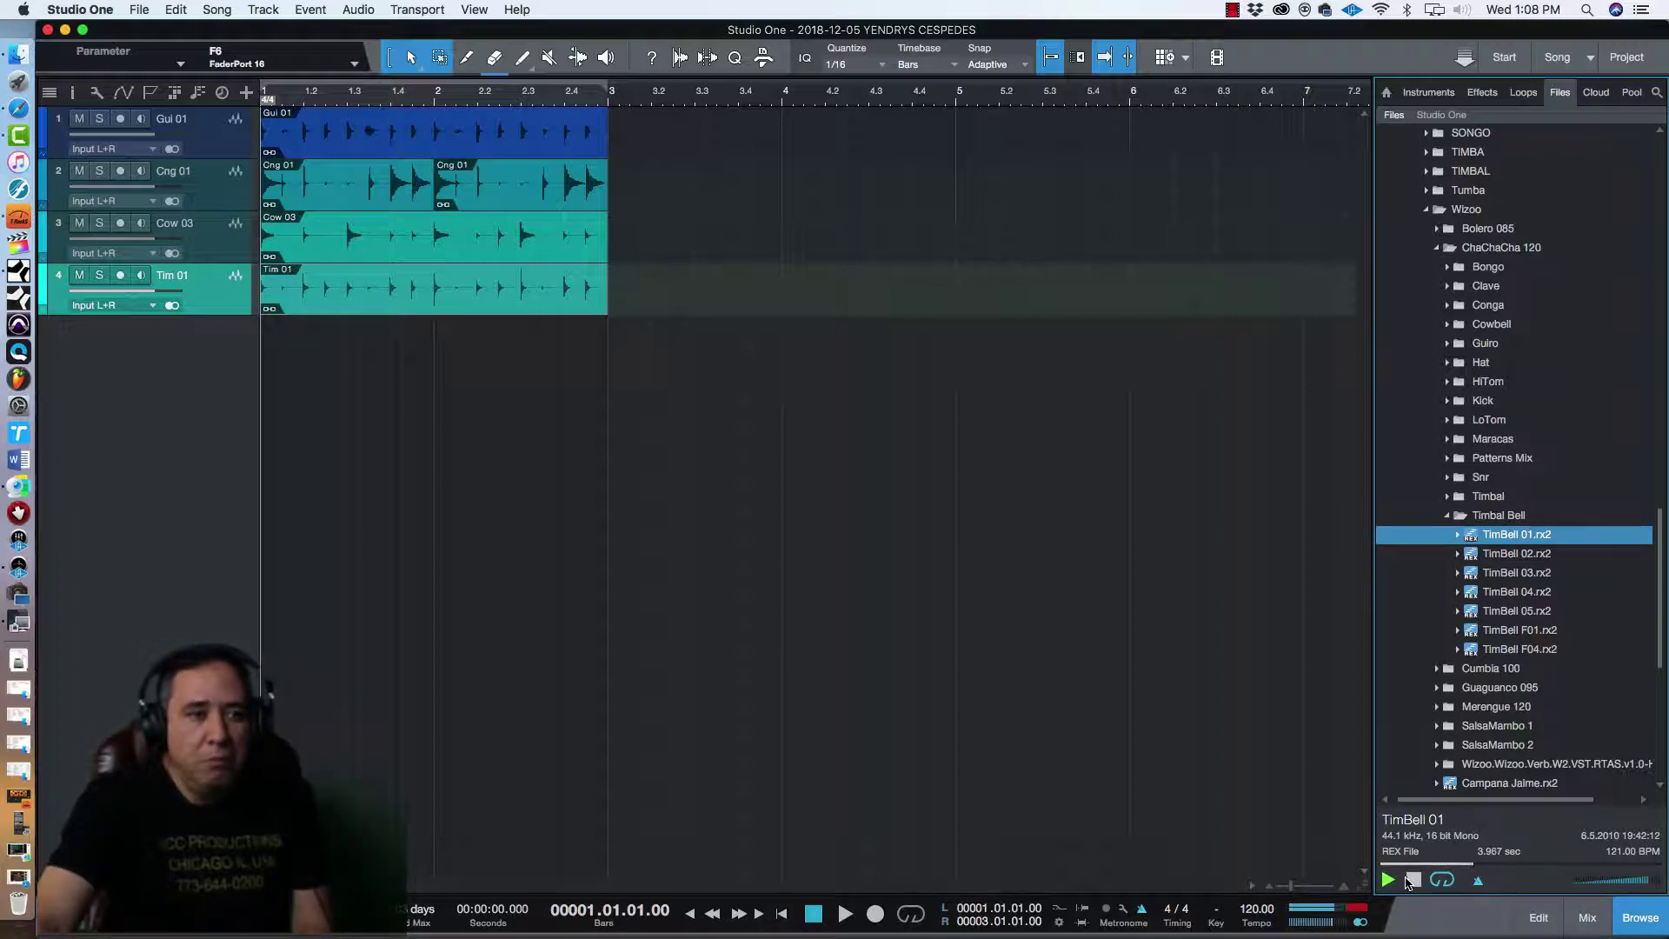
pyautogui.click(1508, 555)
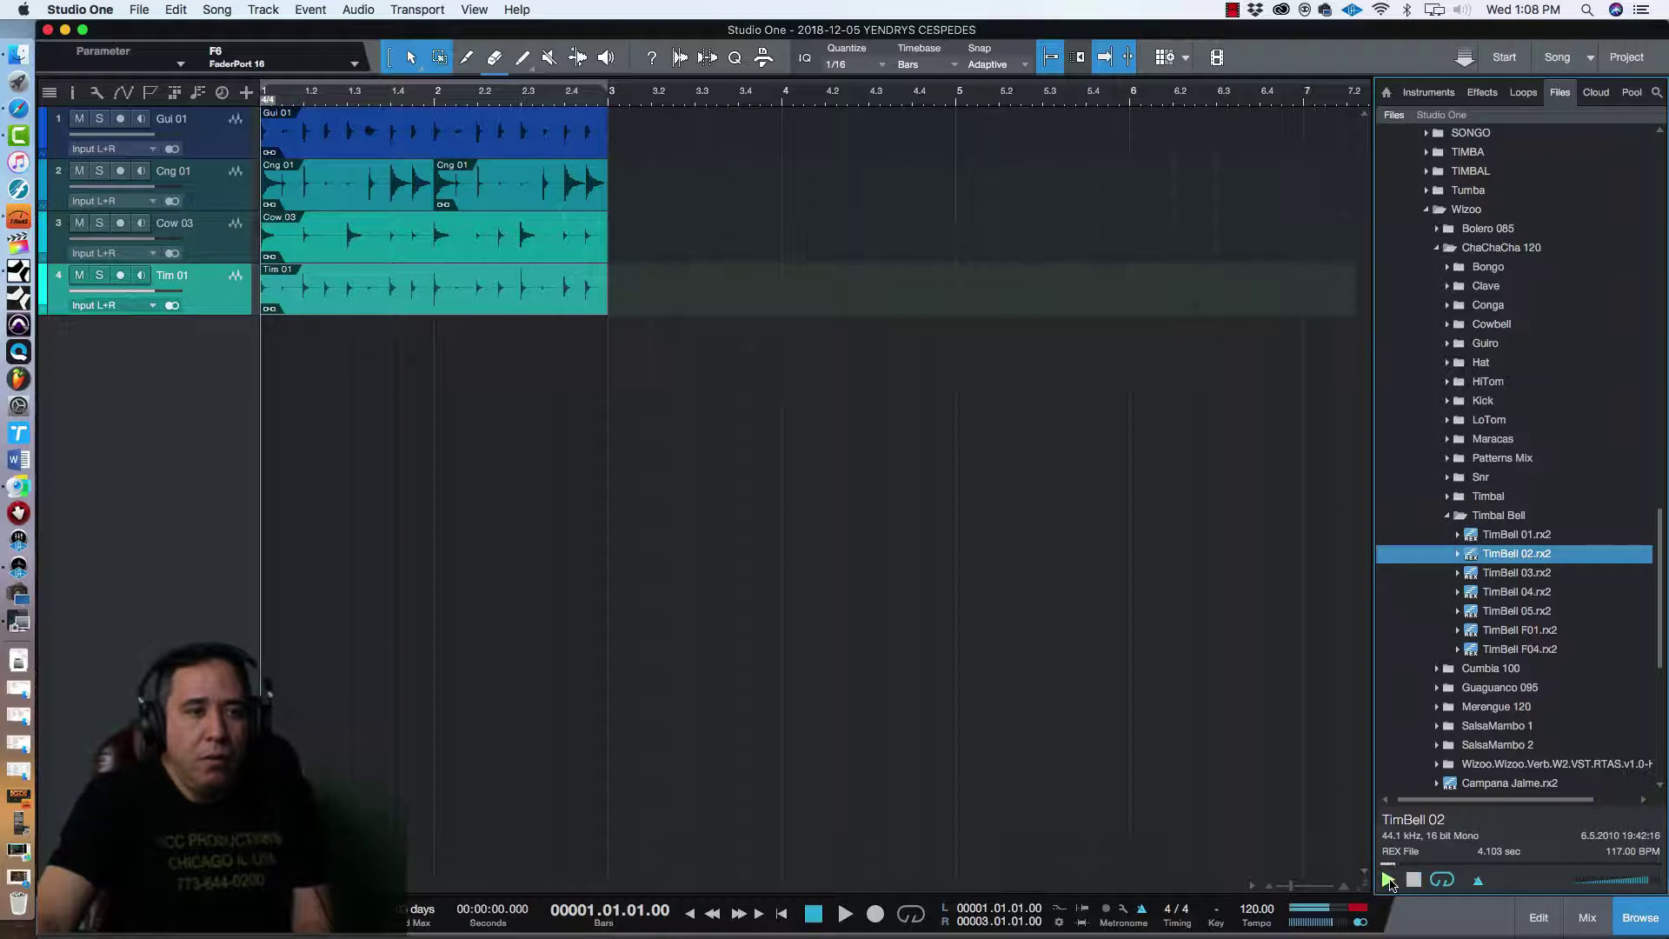
# Place TimBell 01.rx2 on a fifth track at bar 1 and play all five tracks together.
pyautogui.click(1510, 536)
pyautogui.moveTo(1530, 539); pyautogui.dragTo(281, 417)
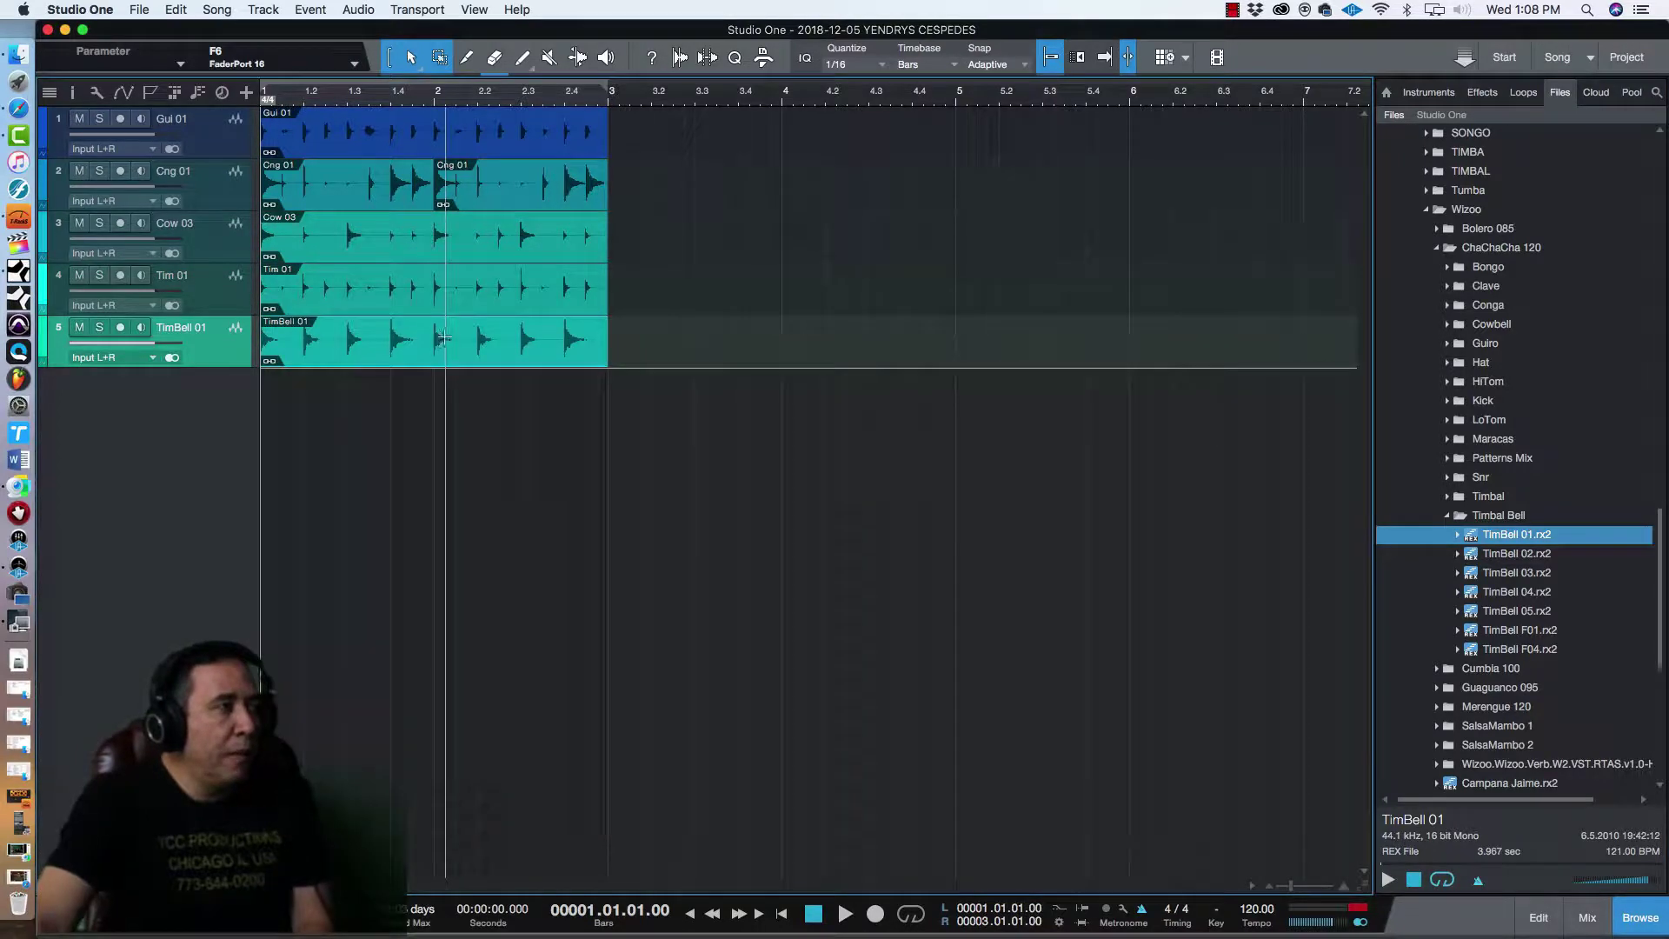
pyautogui.press('space')
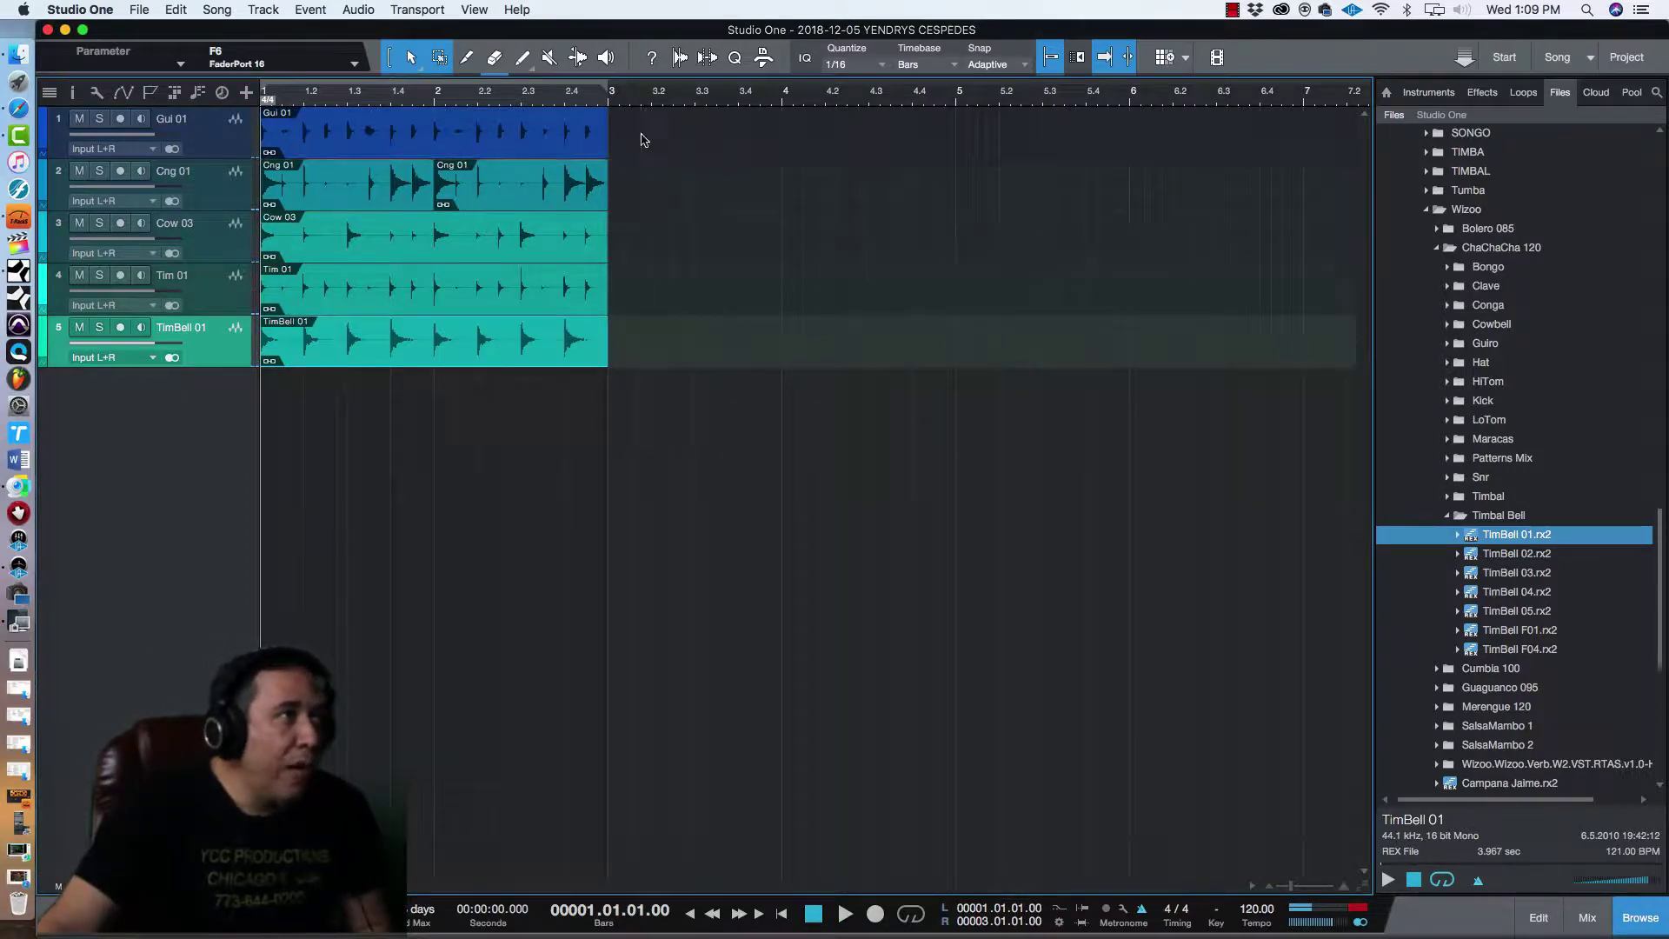
# Select the events on all five tracks and duplicate them into bars 3 and 4.
pyautogui.moveTo(643, 139); pyautogui.dragTo(262, 341)
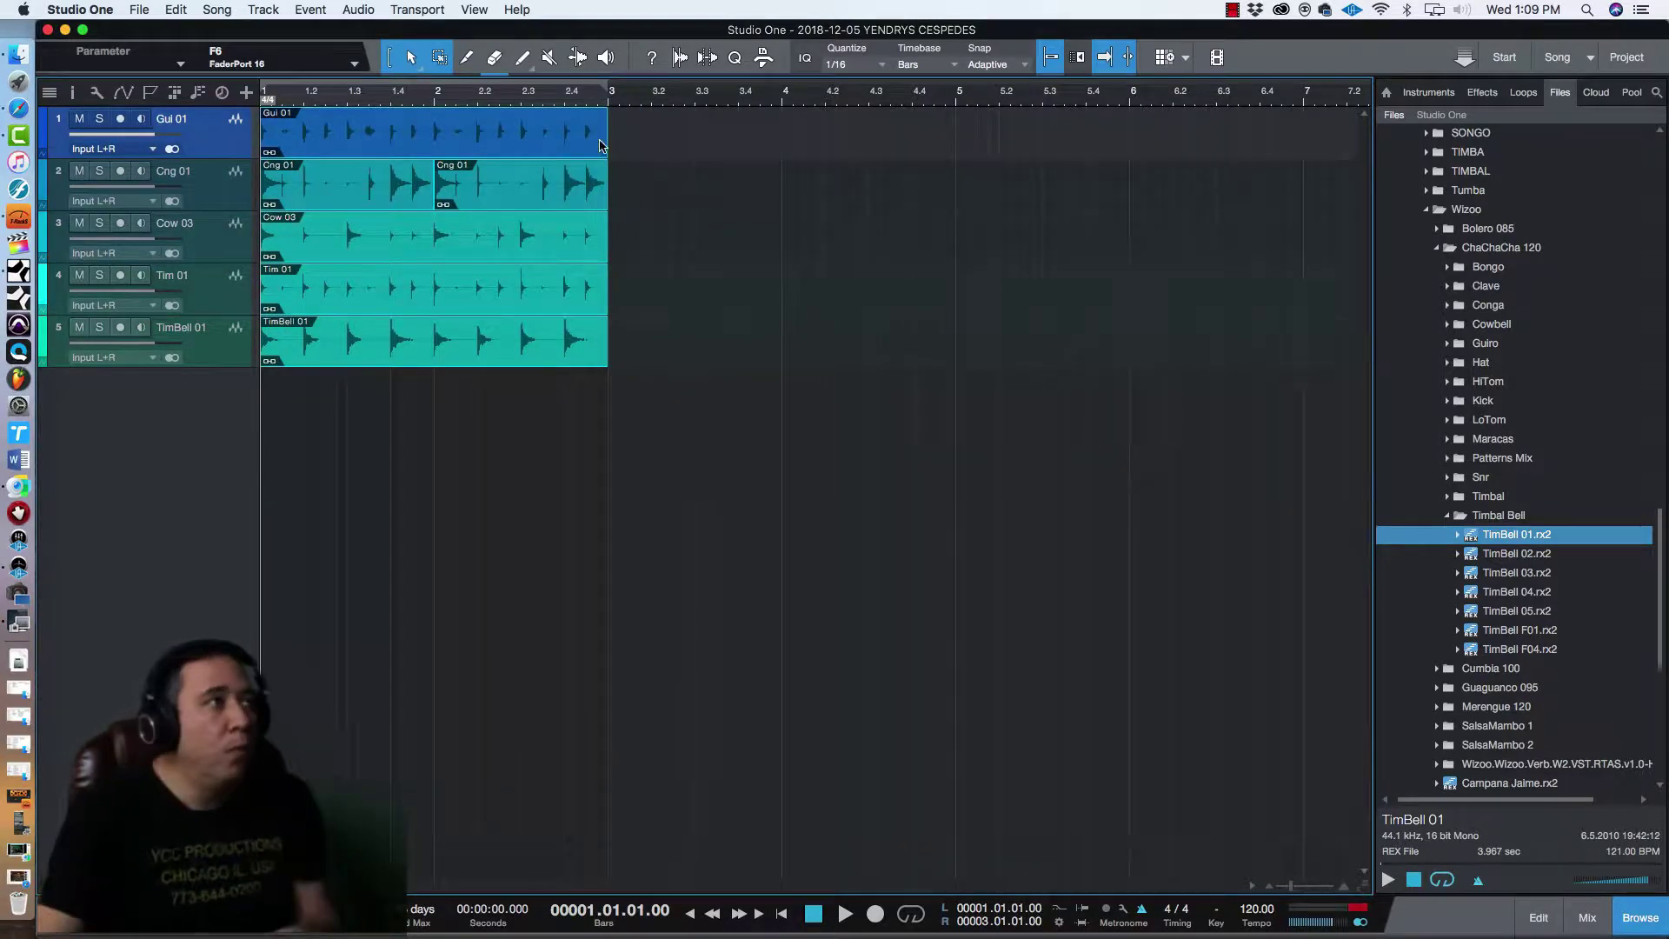
pyautogui.moveTo(651, 117); pyautogui.dragTo(325, 332)
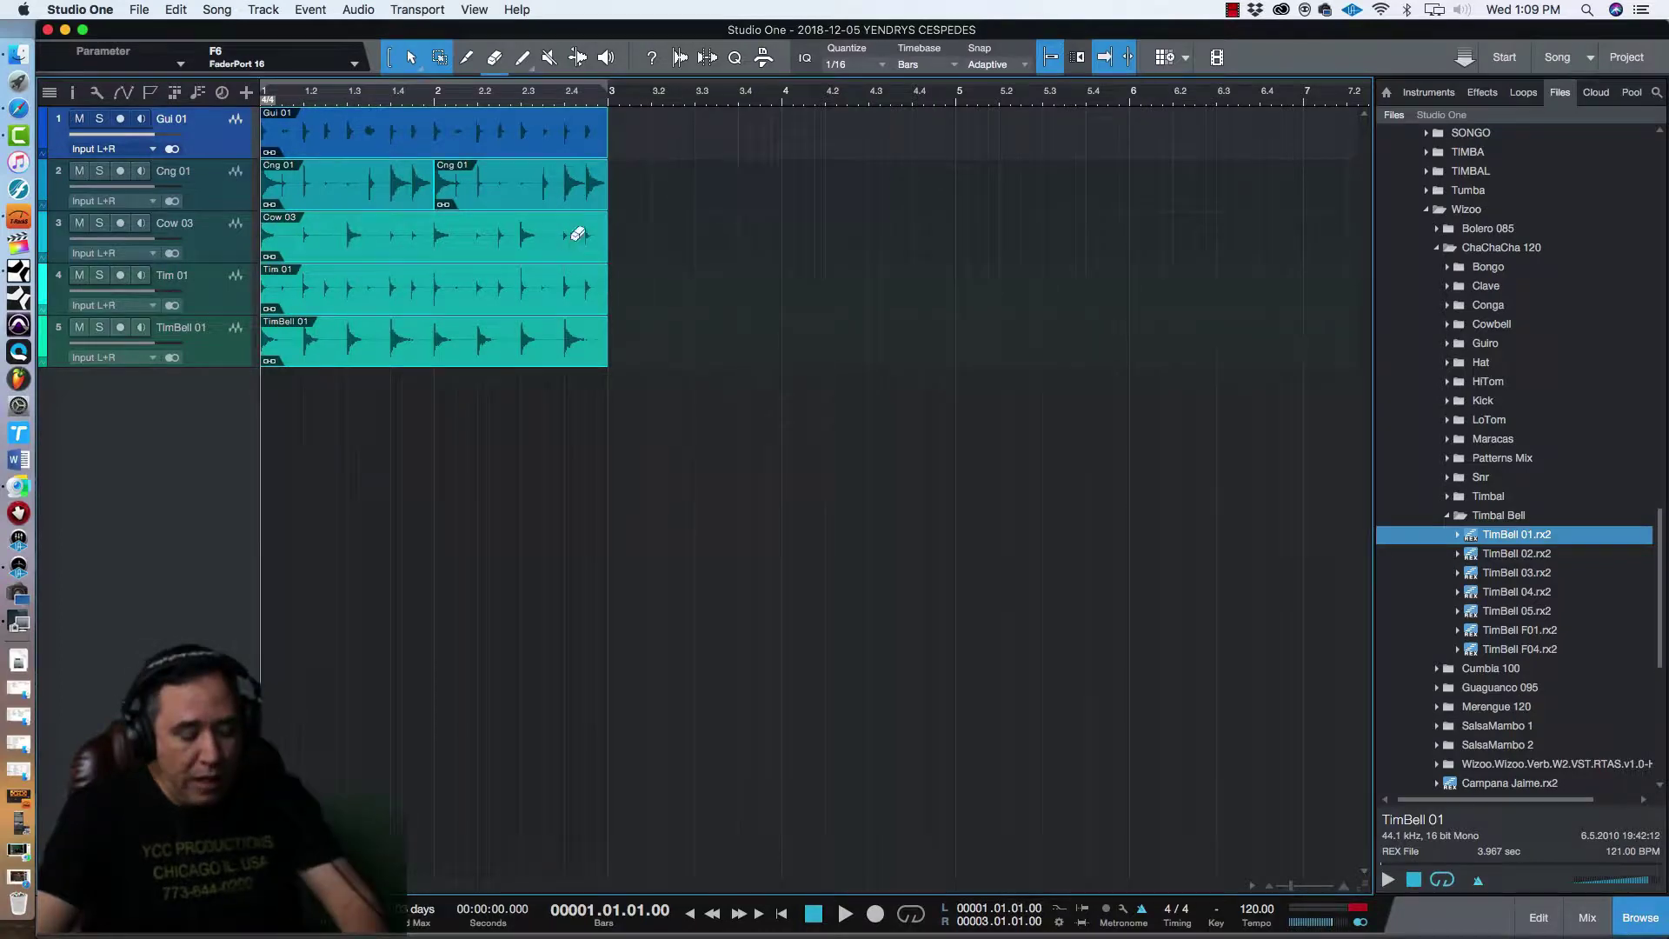
pyautogui.click(718, 60)
pyautogui.press('z')
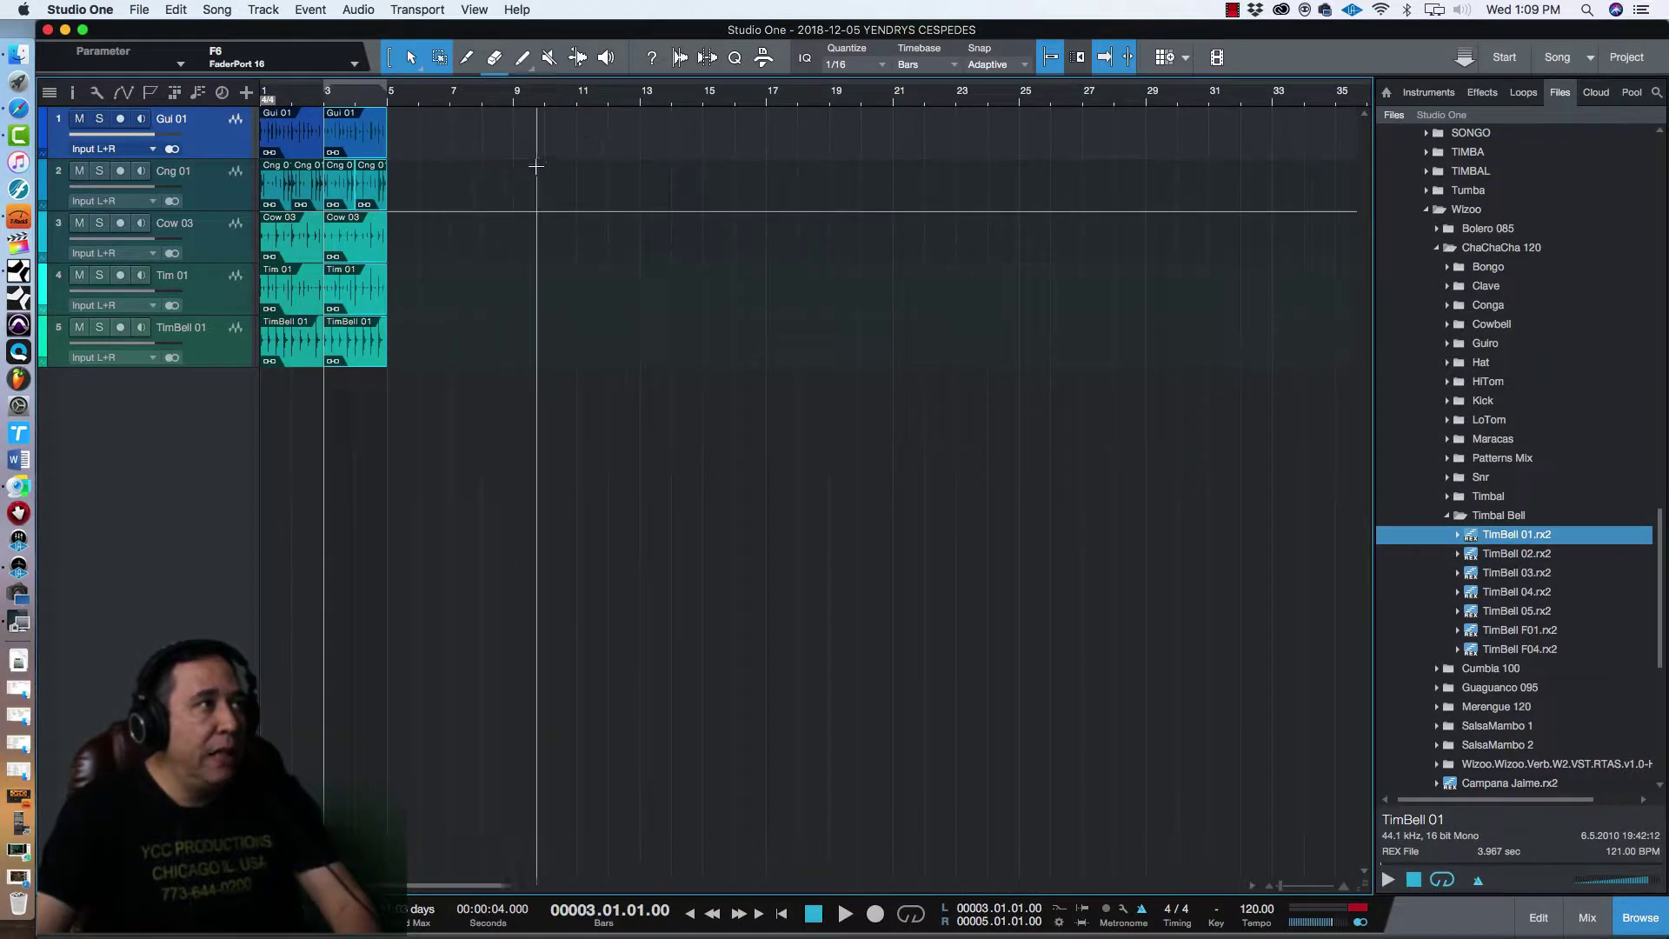
# Duplicate the full block of events on all five tracks twice, filling the arrangement through bar 16.
pyautogui.moveTo(451, 106); pyautogui.dragTo(259, 367)
pyautogui.press('p')
pyautogui.press('d')
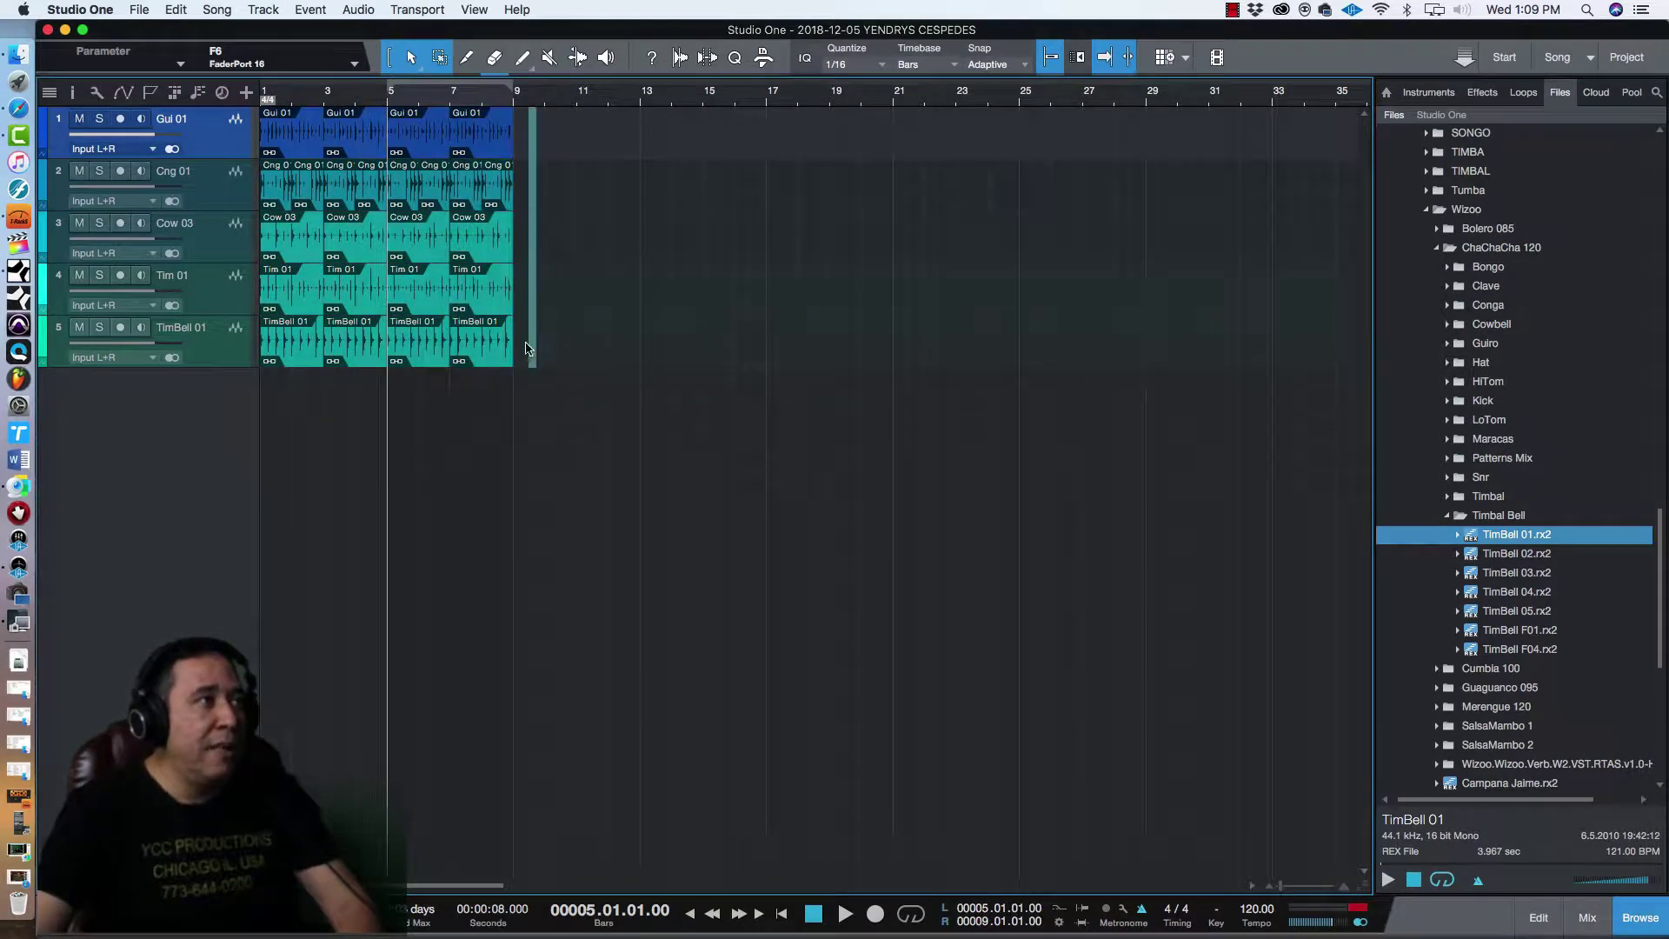
pyautogui.press('d')
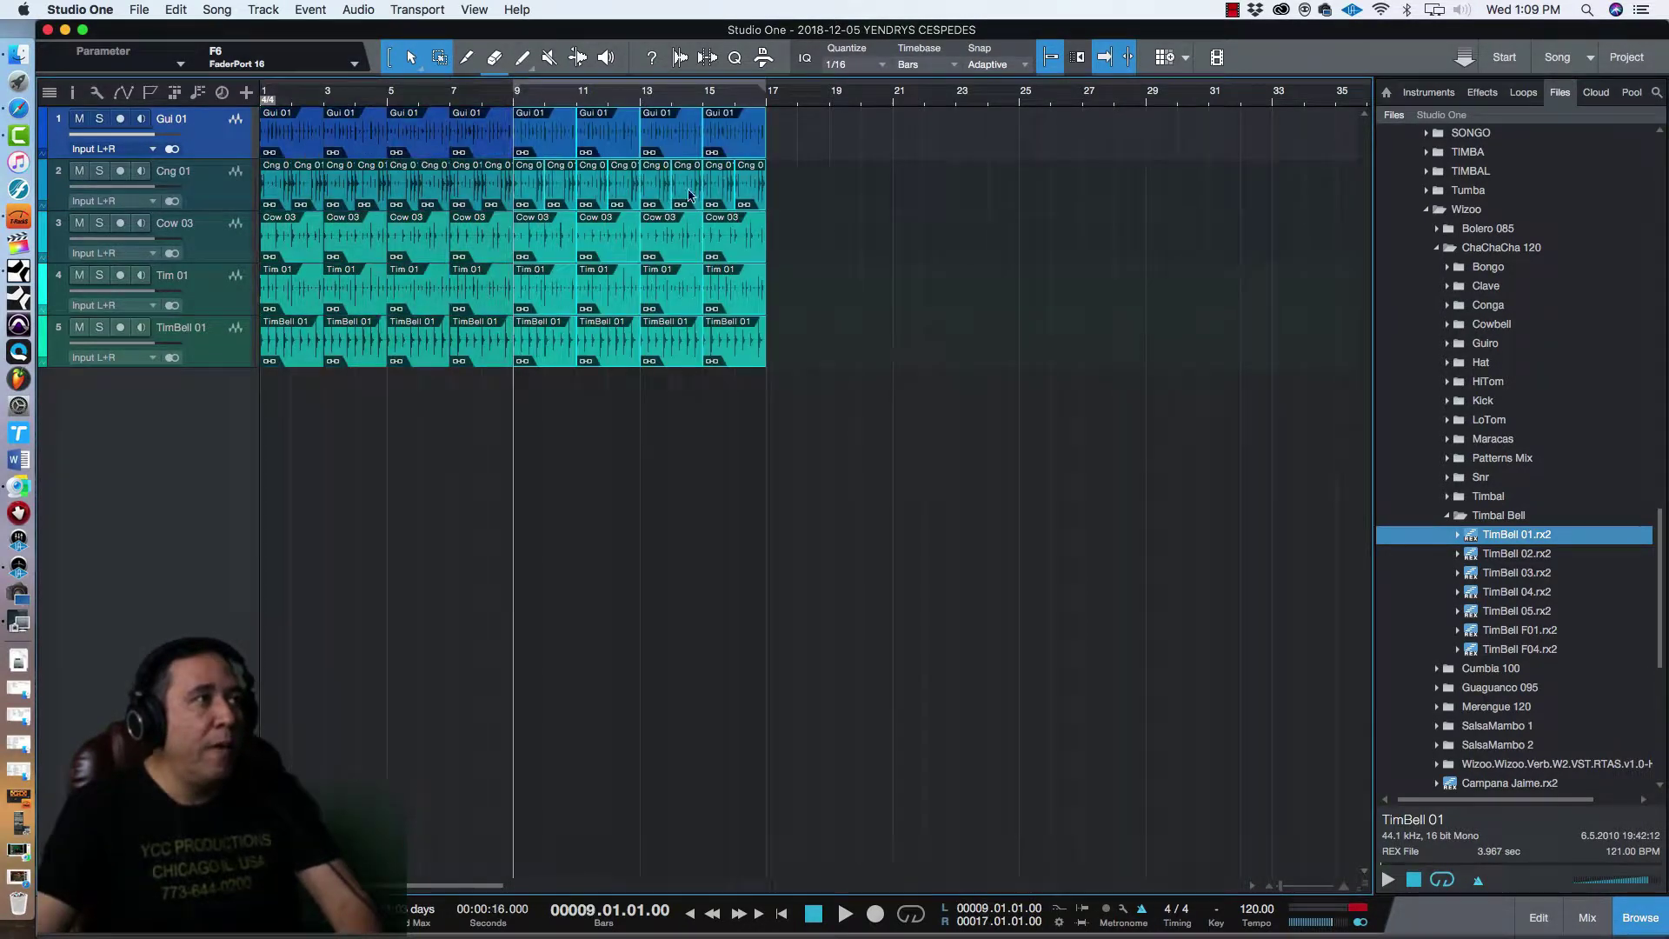
# Select all events, set the loop range to them, and duplicate the 16-bar block to fill bars 17 to 32.
pyautogui.click(800, 148)
pyautogui.hotkey('ctrl', 'a')
pyautogui.press('p')
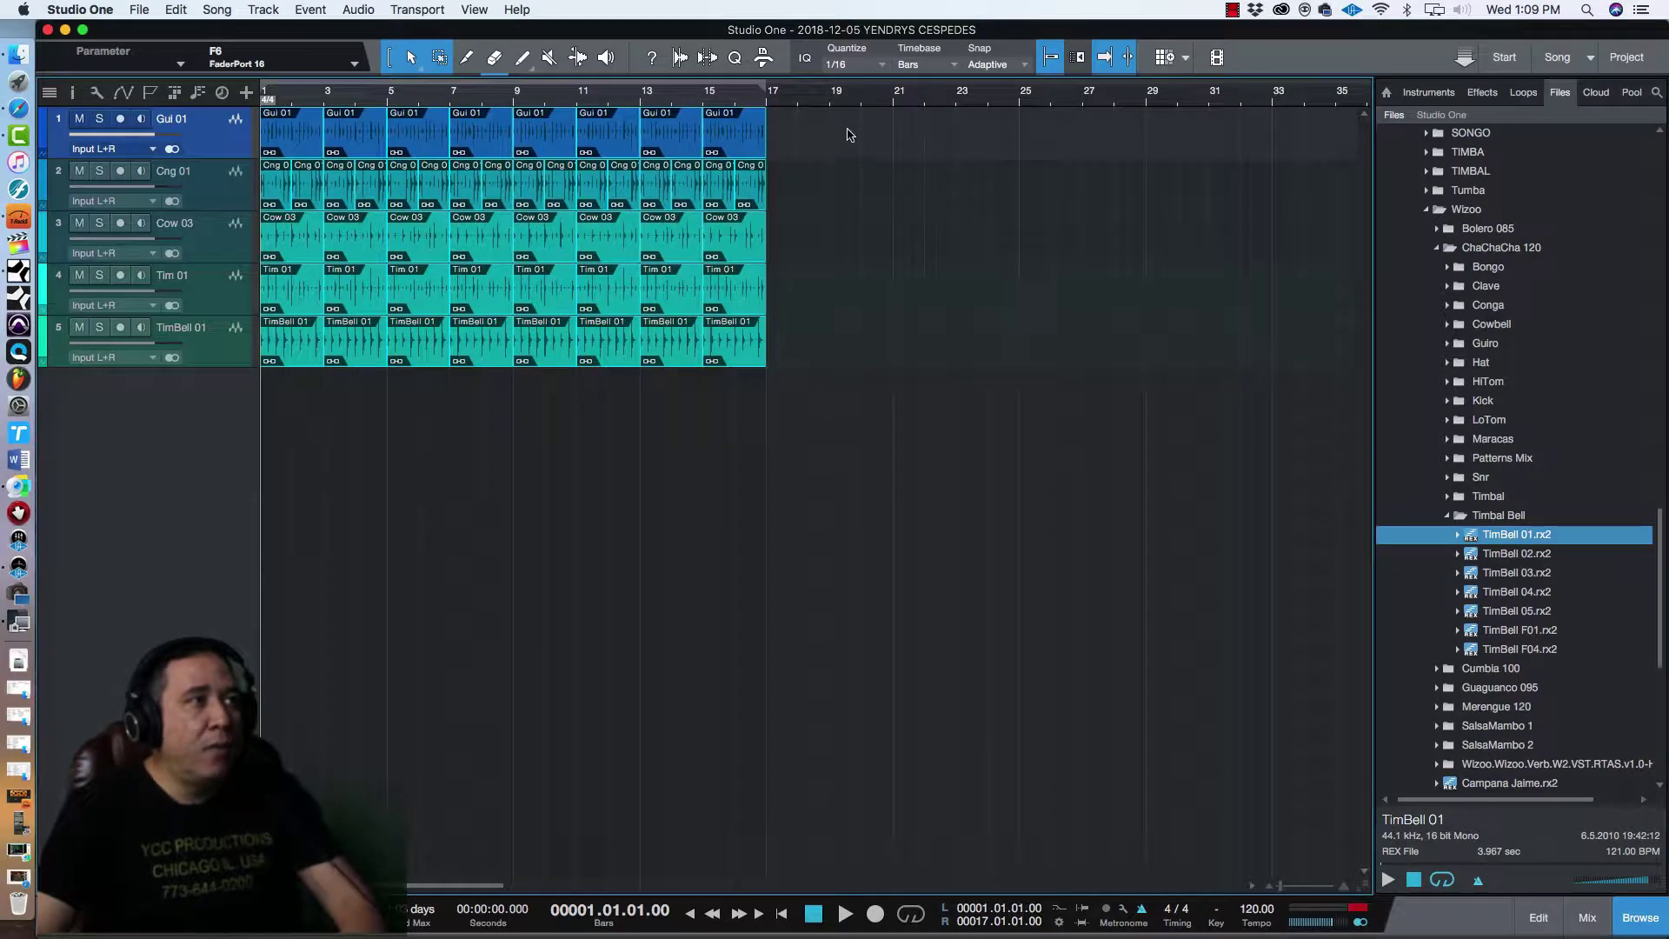
pyautogui.press('d')
pyautogui.press('w')
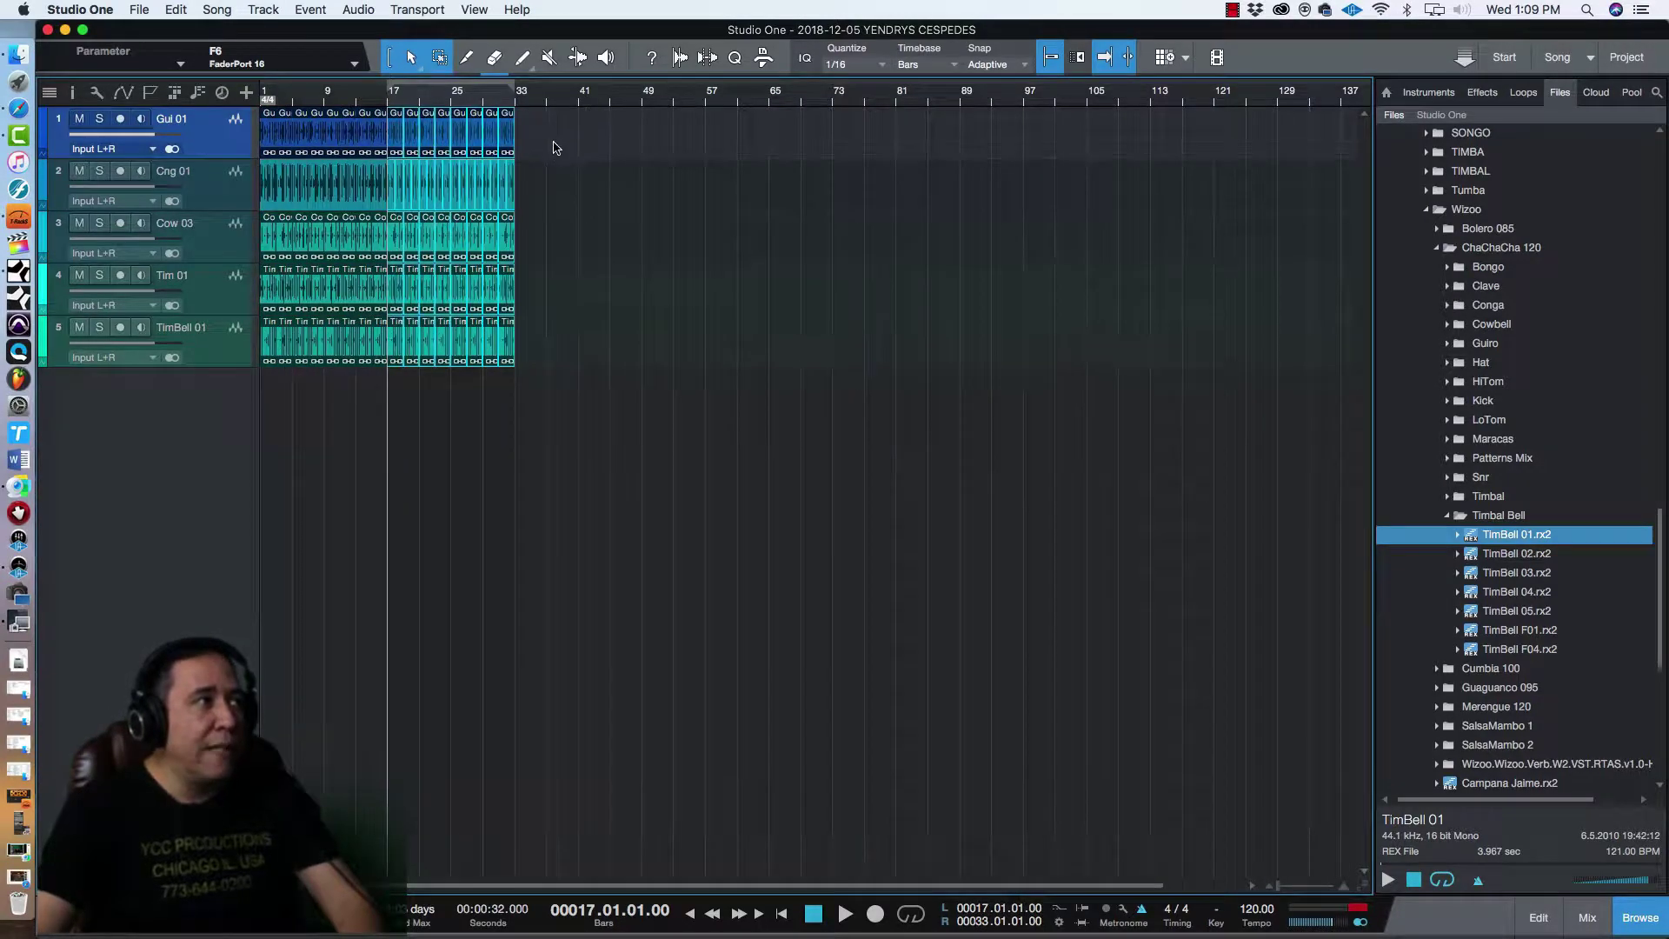
# Select all events again, loop the selection, and duplicate the 32-bar block to fill bars 33 to 64.
pyautogui.click(551, 148)
pyautogui.hotkey('ctrl', 'a')
pyautogui.press('p')
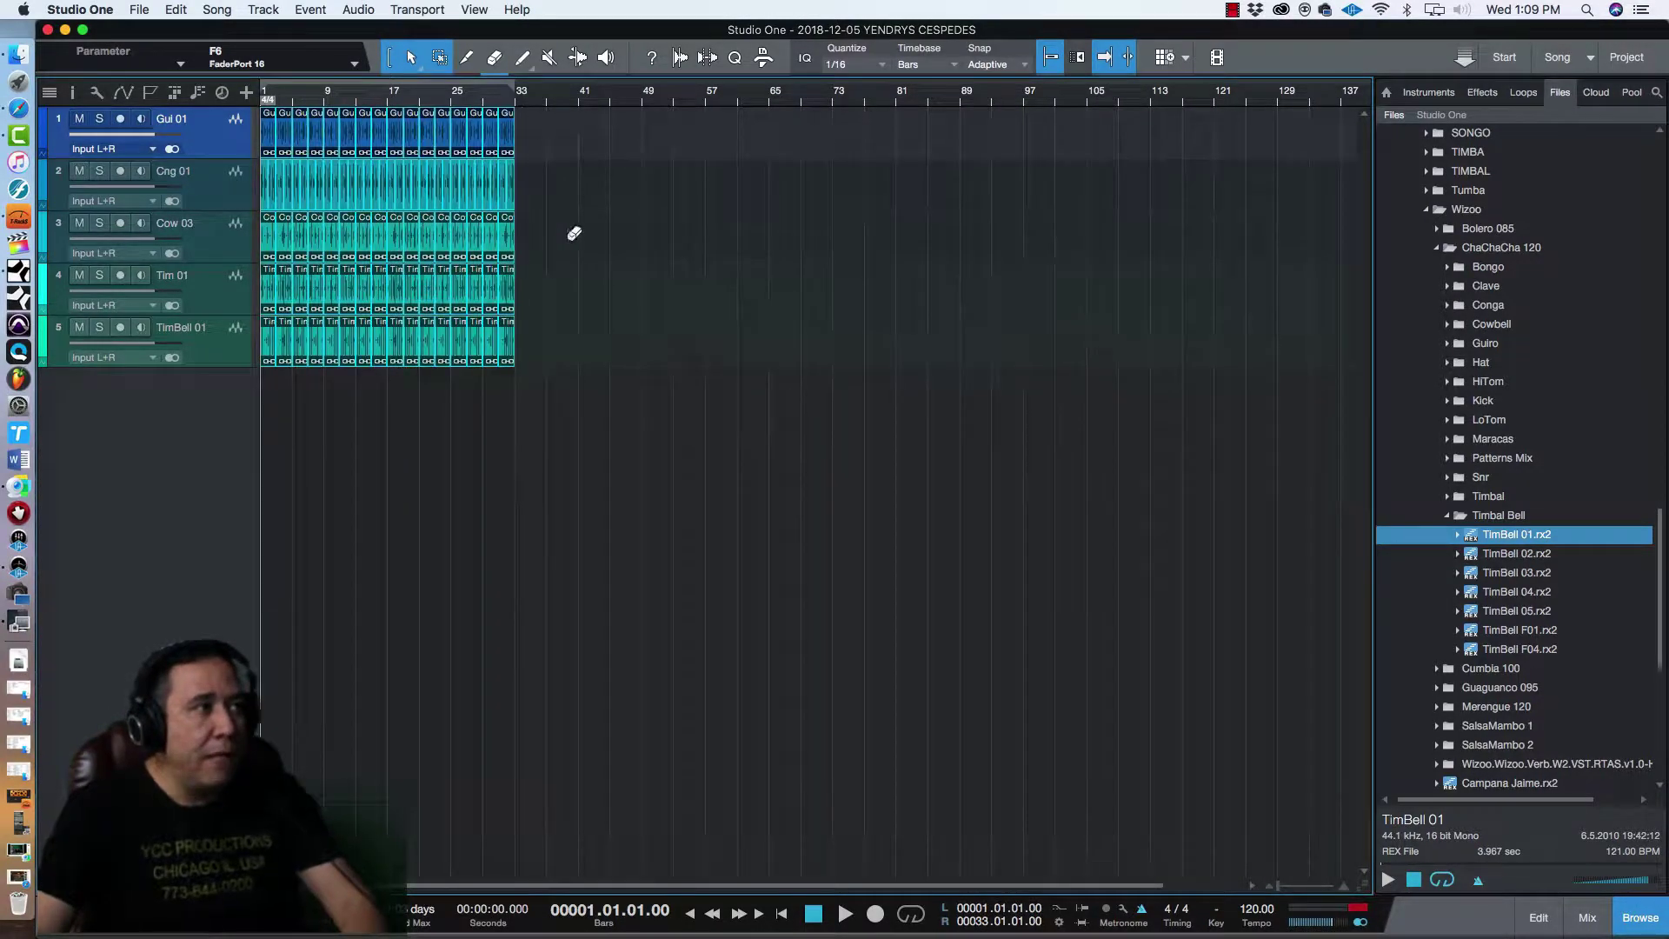
pyautogui.press('d')
# Select the 64-bar block on all five tracks, loop it, and duplicate it to fill bars 65 to 128.
pyautogui.moveTo(791, 143); pyautogui.dragTo(223, 332)
pyautogui.press('p')
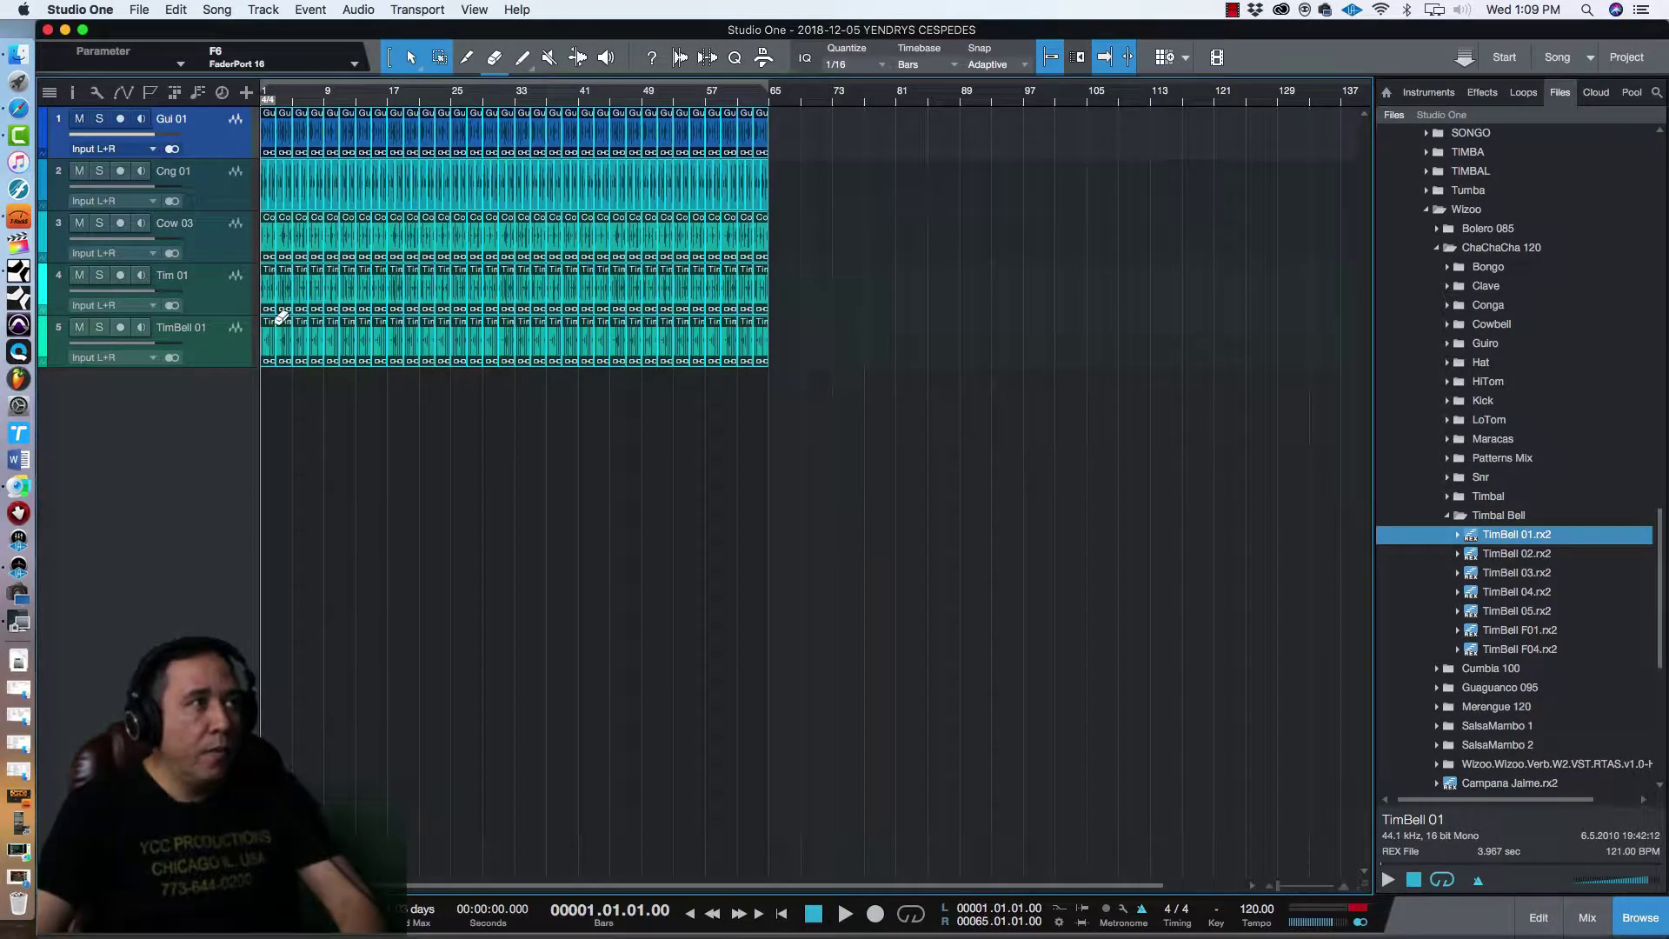
pyautogui.press('d')
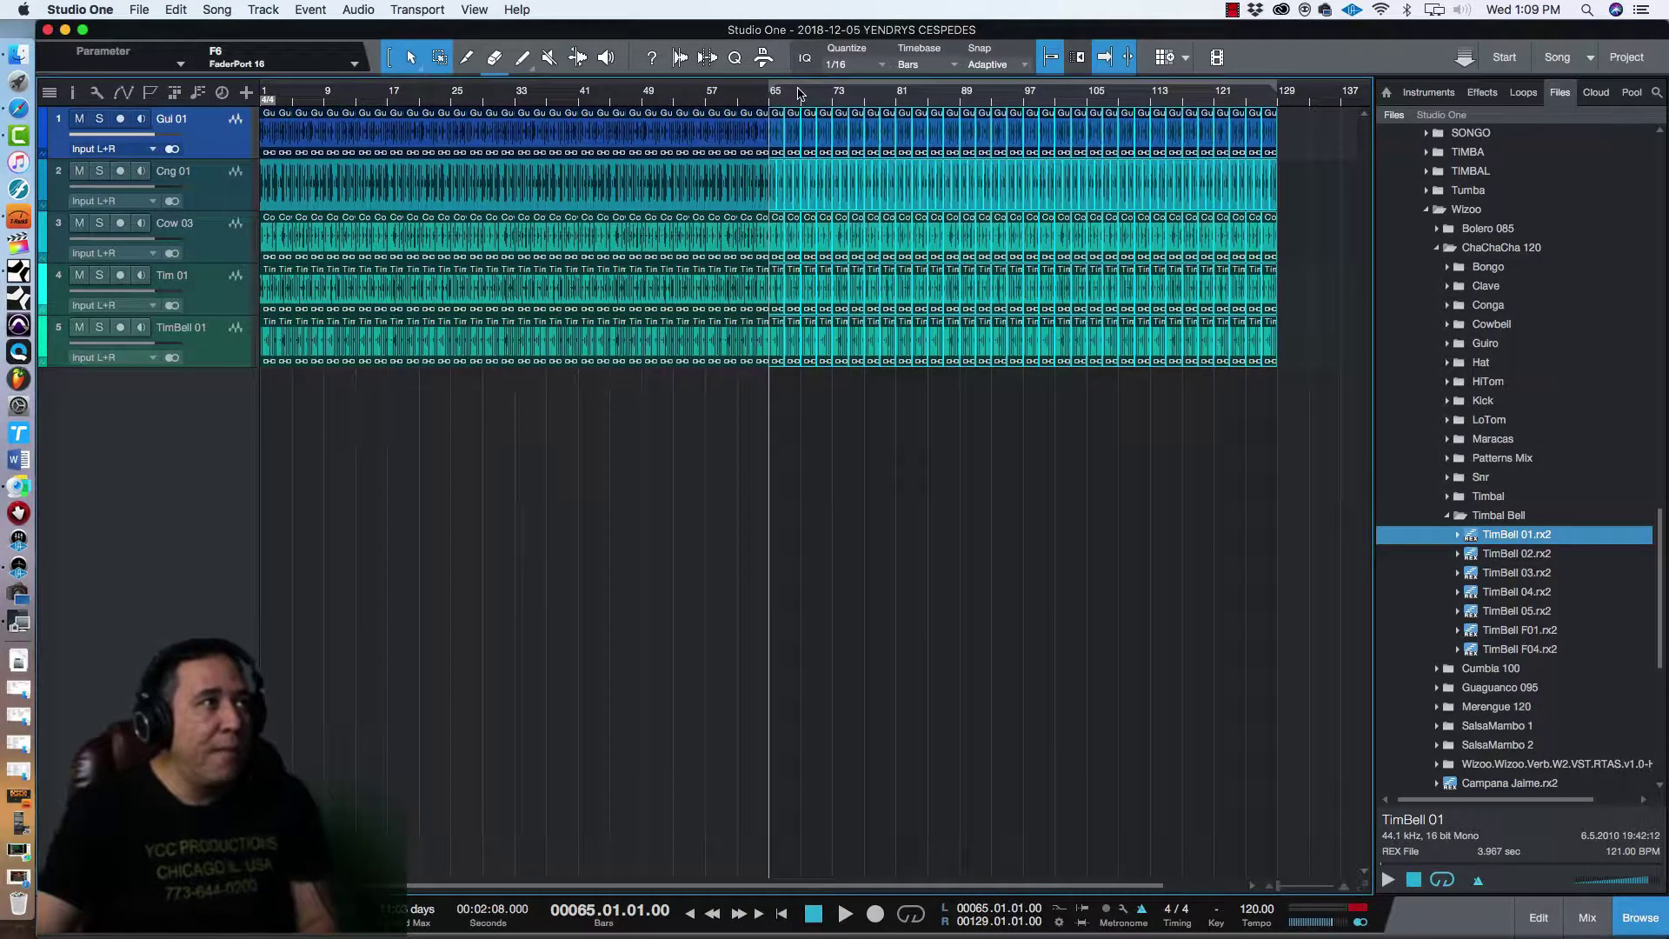
# Mute the TimBell 01 track and play the arrangement from near its start to check the remaining tracks.
pyautogui.click(80, 328)
pyautogui.click(282, 92)
pyautogui.press('space')
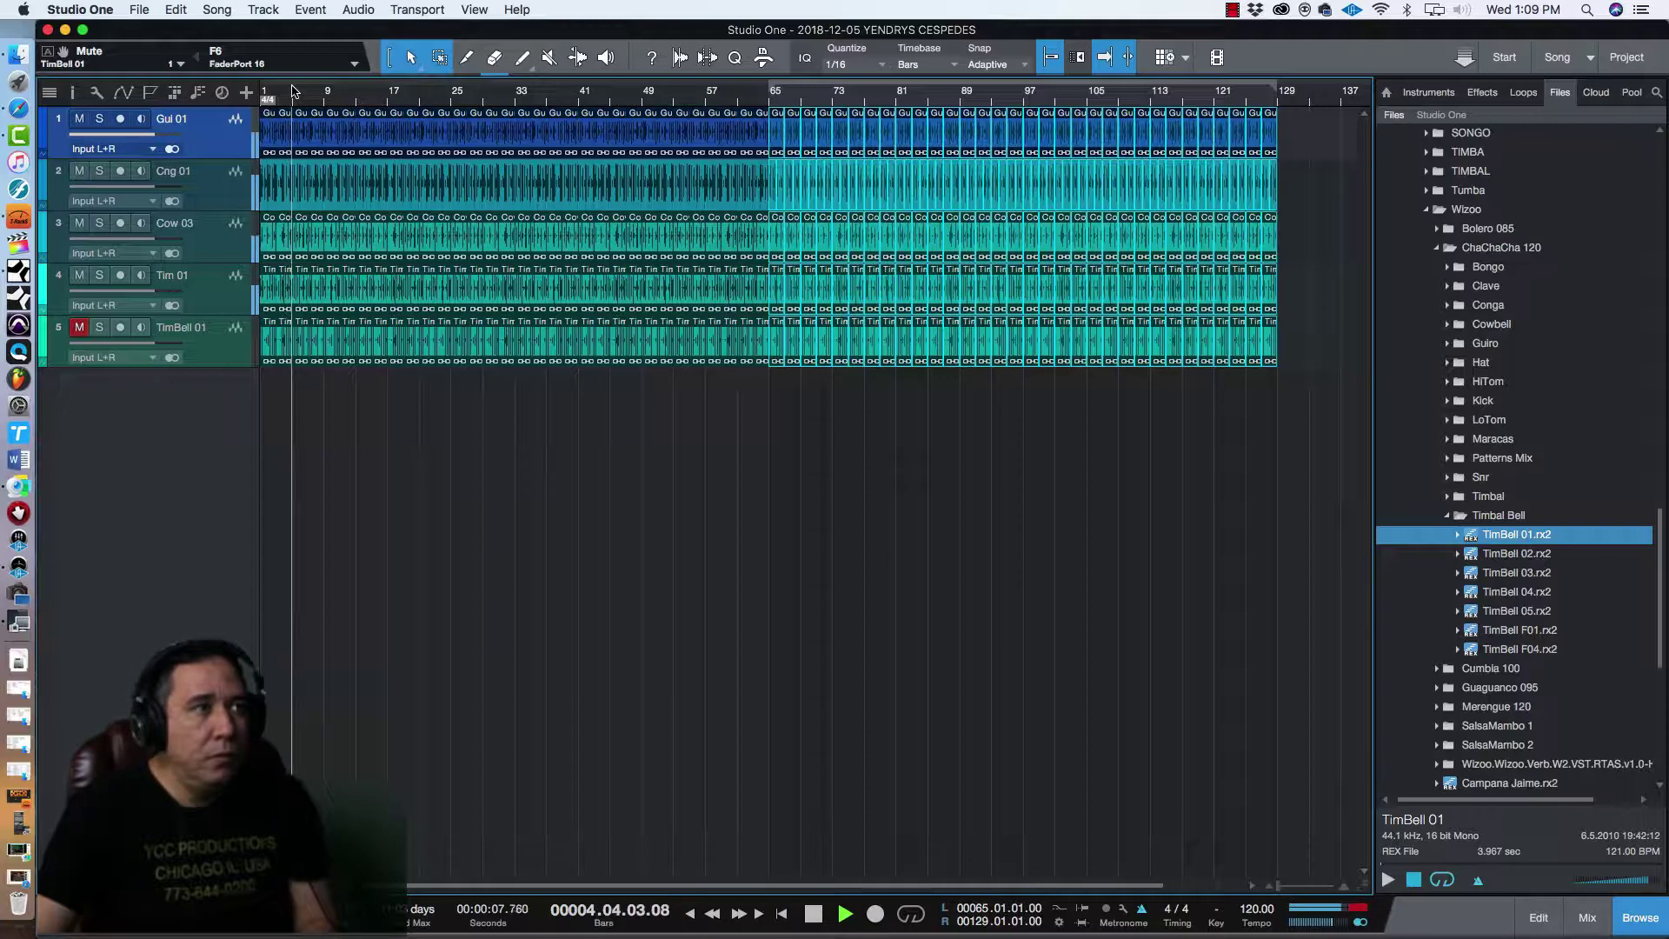
pyautogui.press('space')
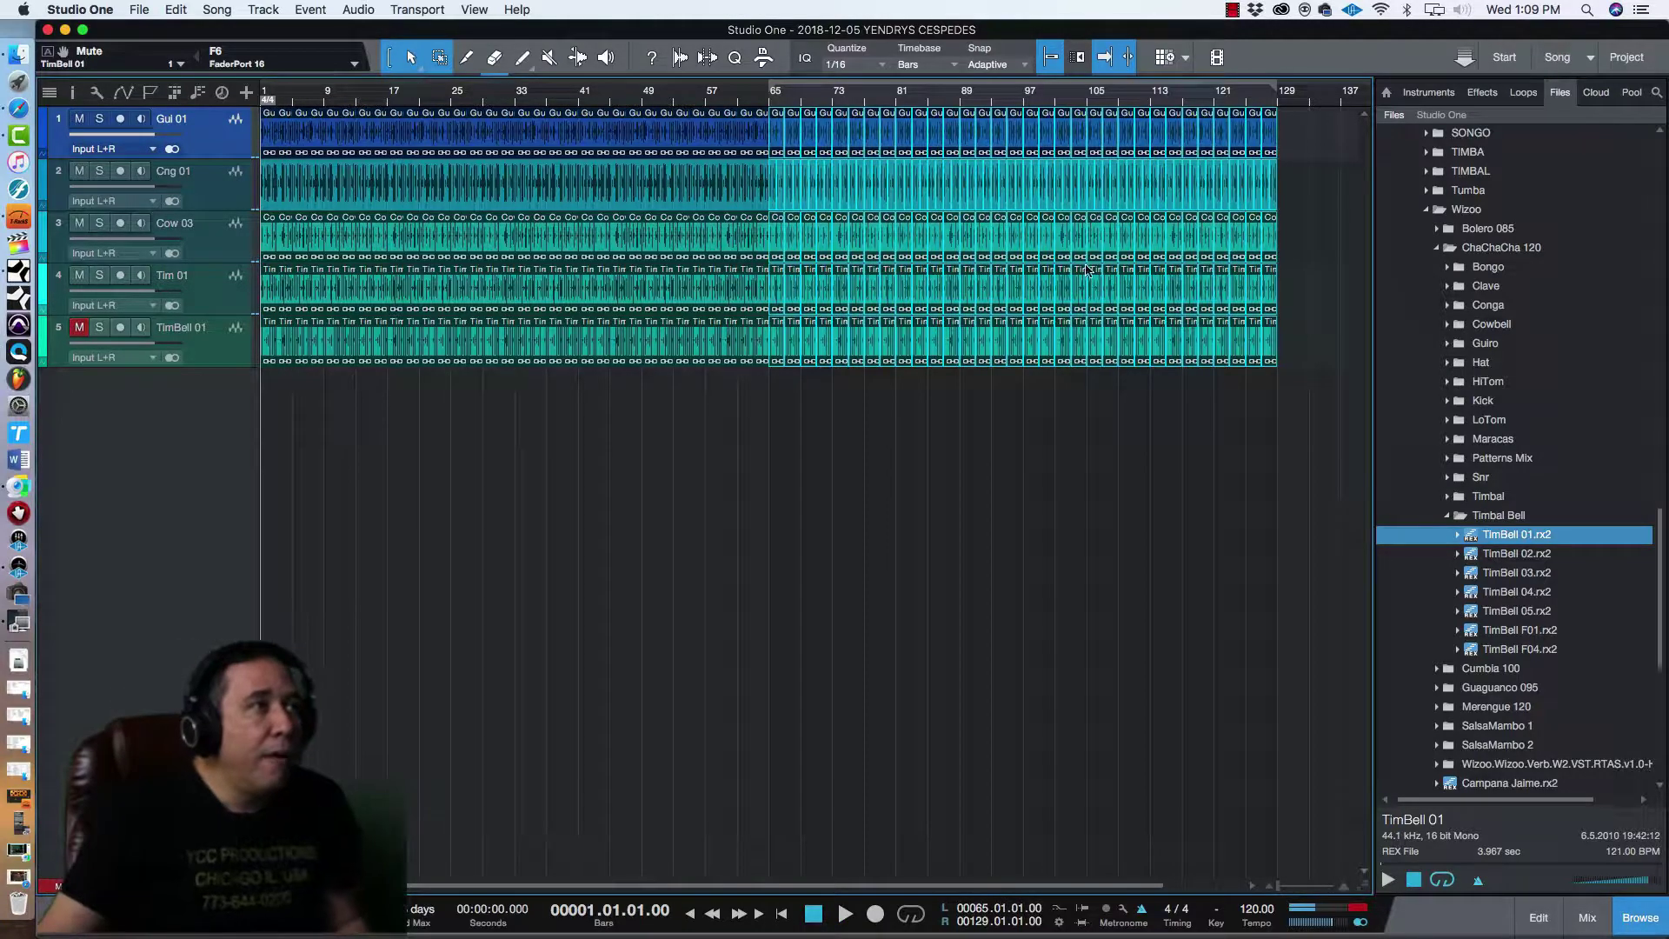
# Clear the event selection and collapse the Timbal Bell folder in the file browser.
pyautogui.click(779, 424)
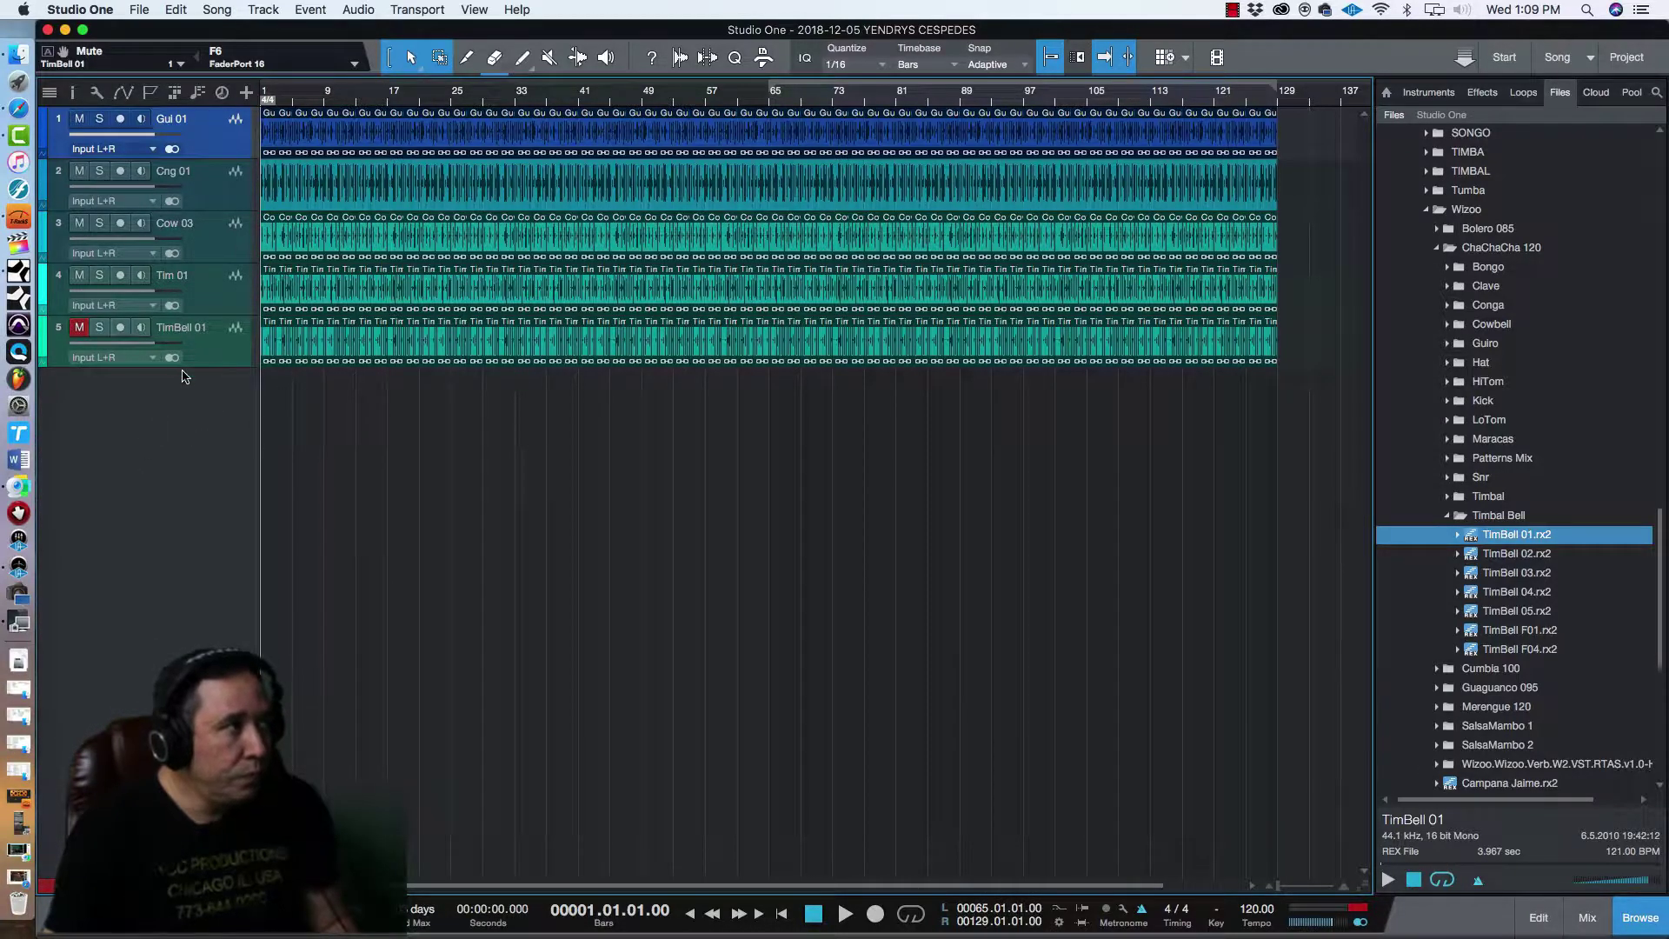
pyautogui.click(1447, 516)
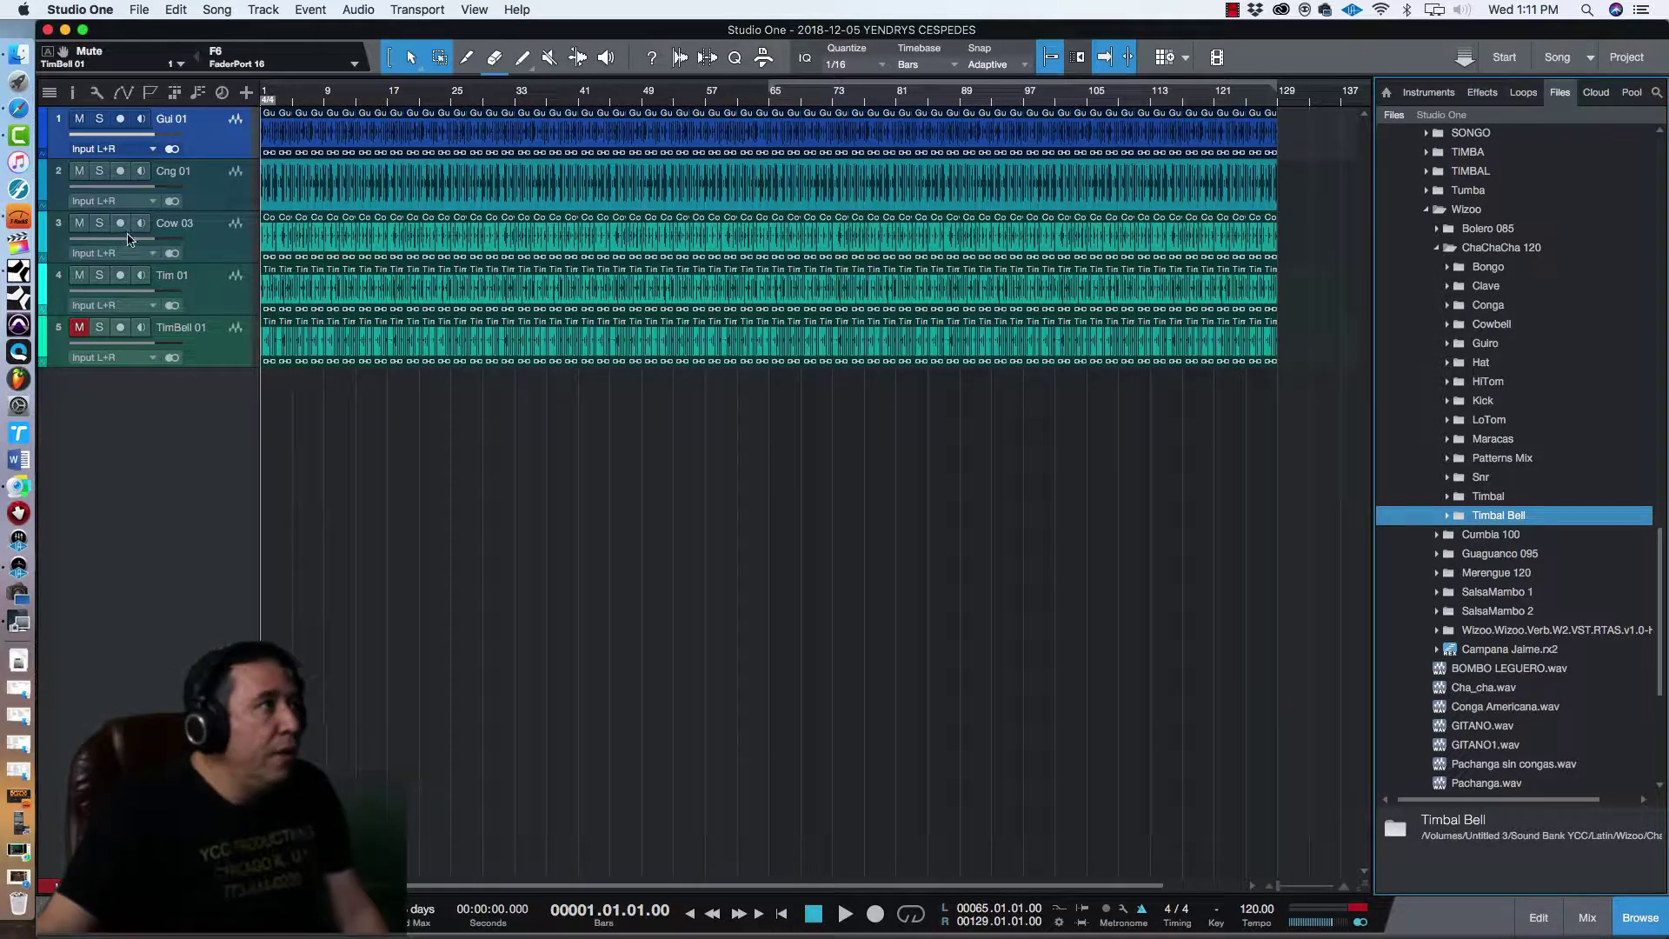
# Set the song tempo to 130 BPM and play the arrangement from the start to check the new speed.
pyautogui.doubleClick(1255, 911)
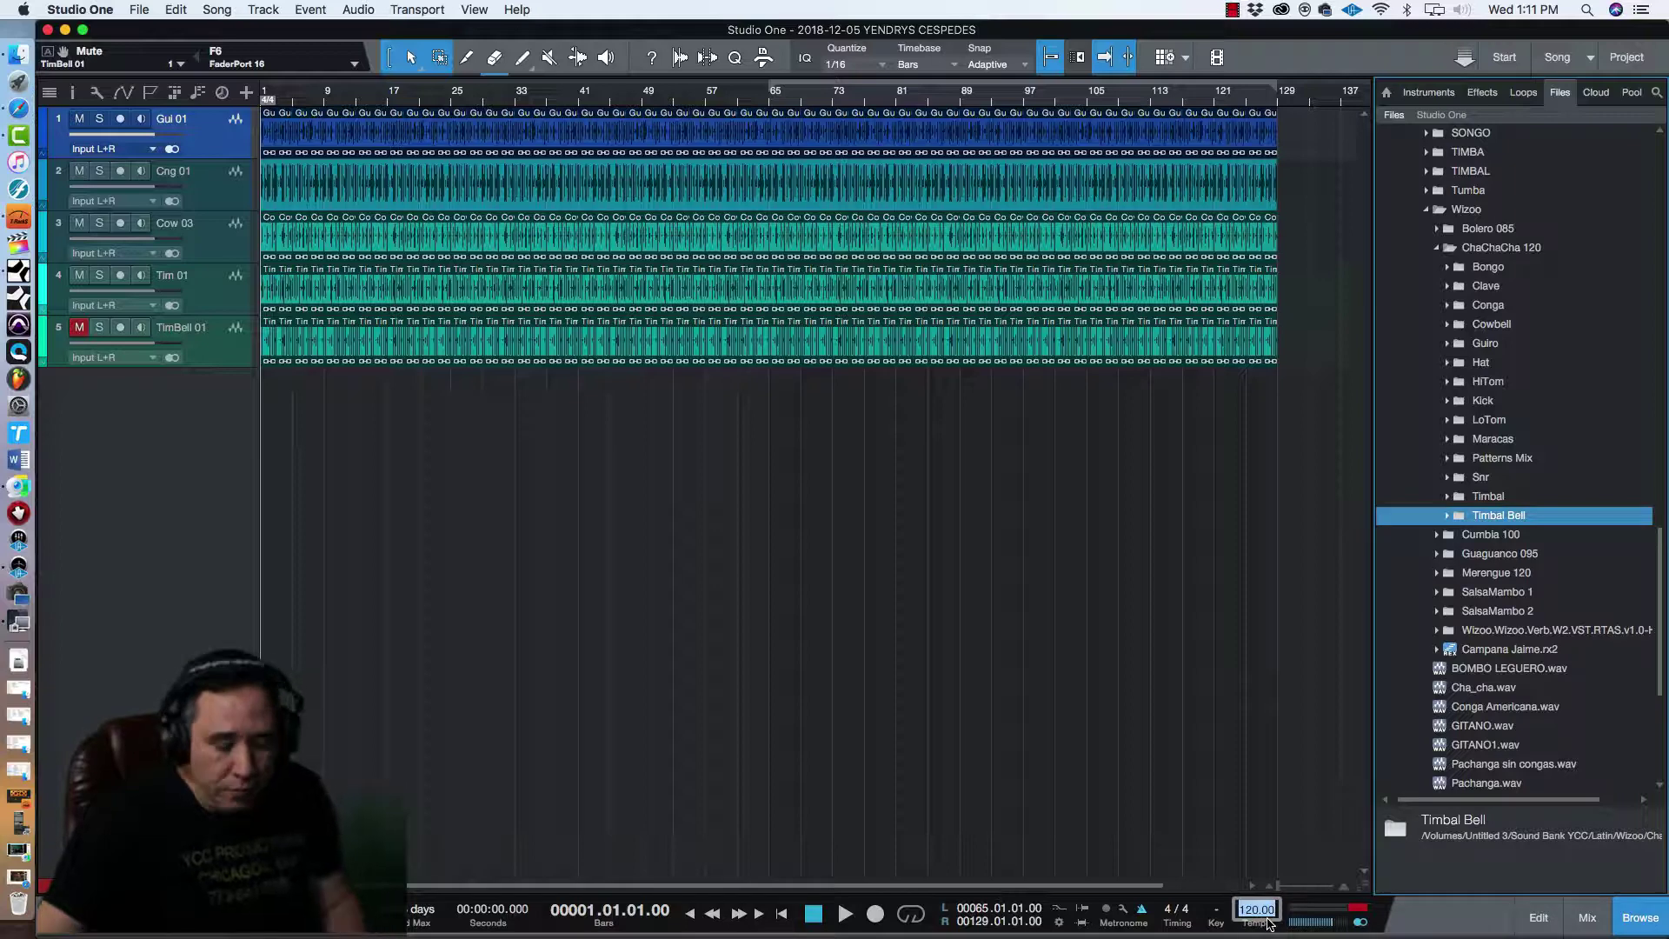
pyautogui.write('130')
pyautogui.press('Return')
pyautogui.press('space')
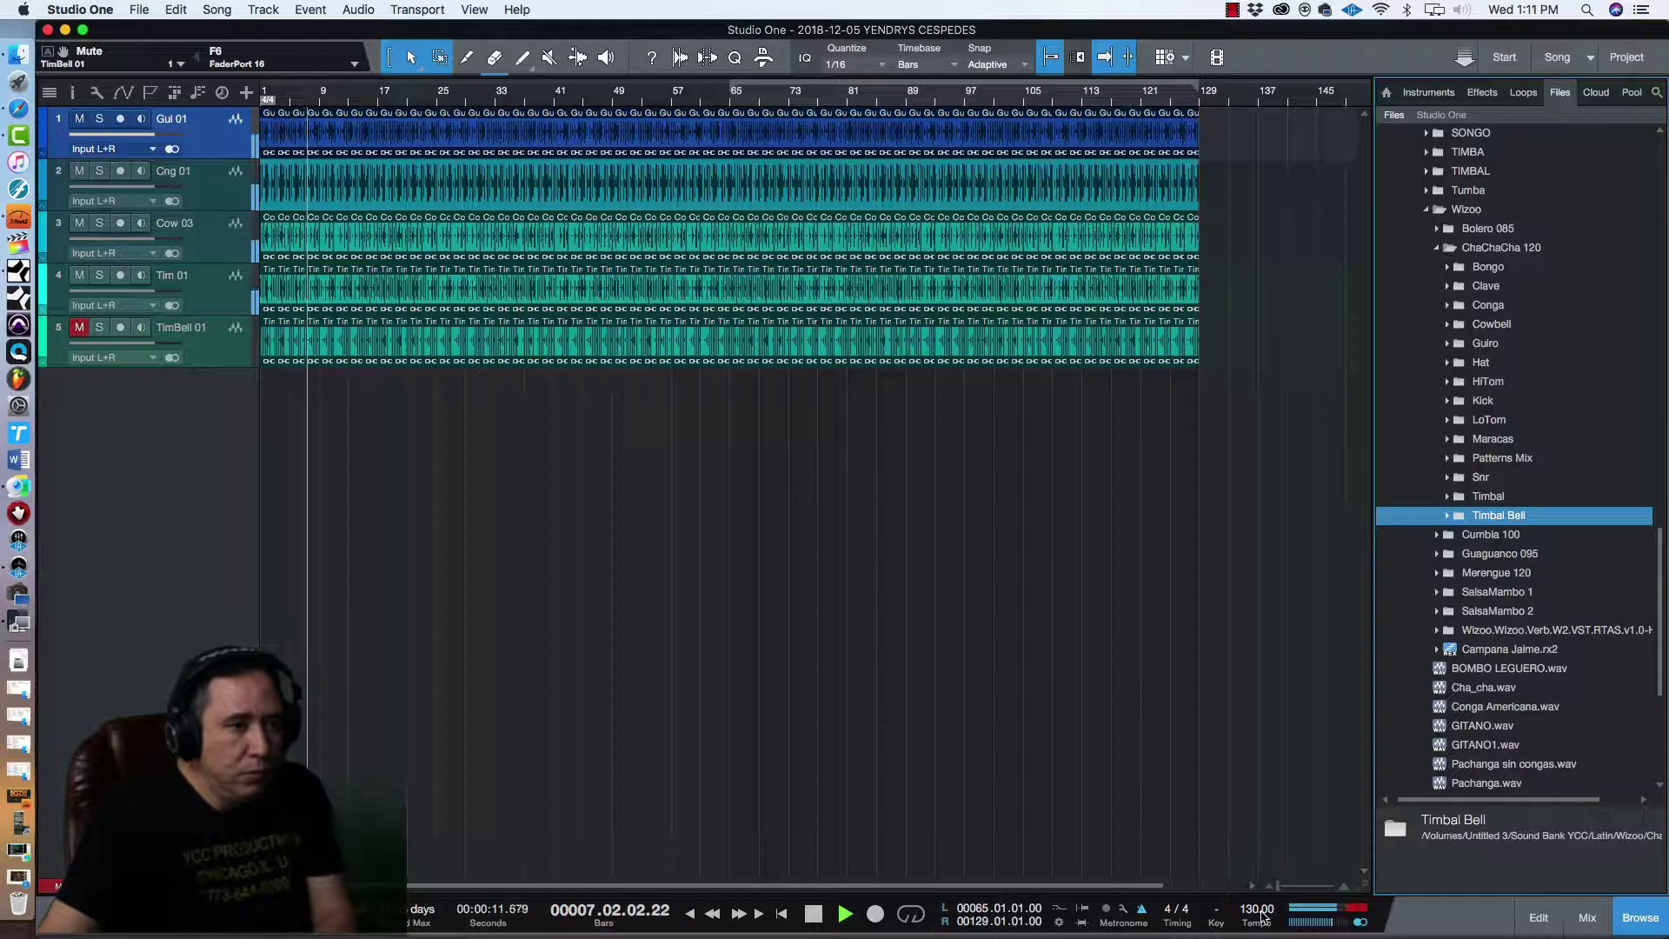
pyautogui.press('space')
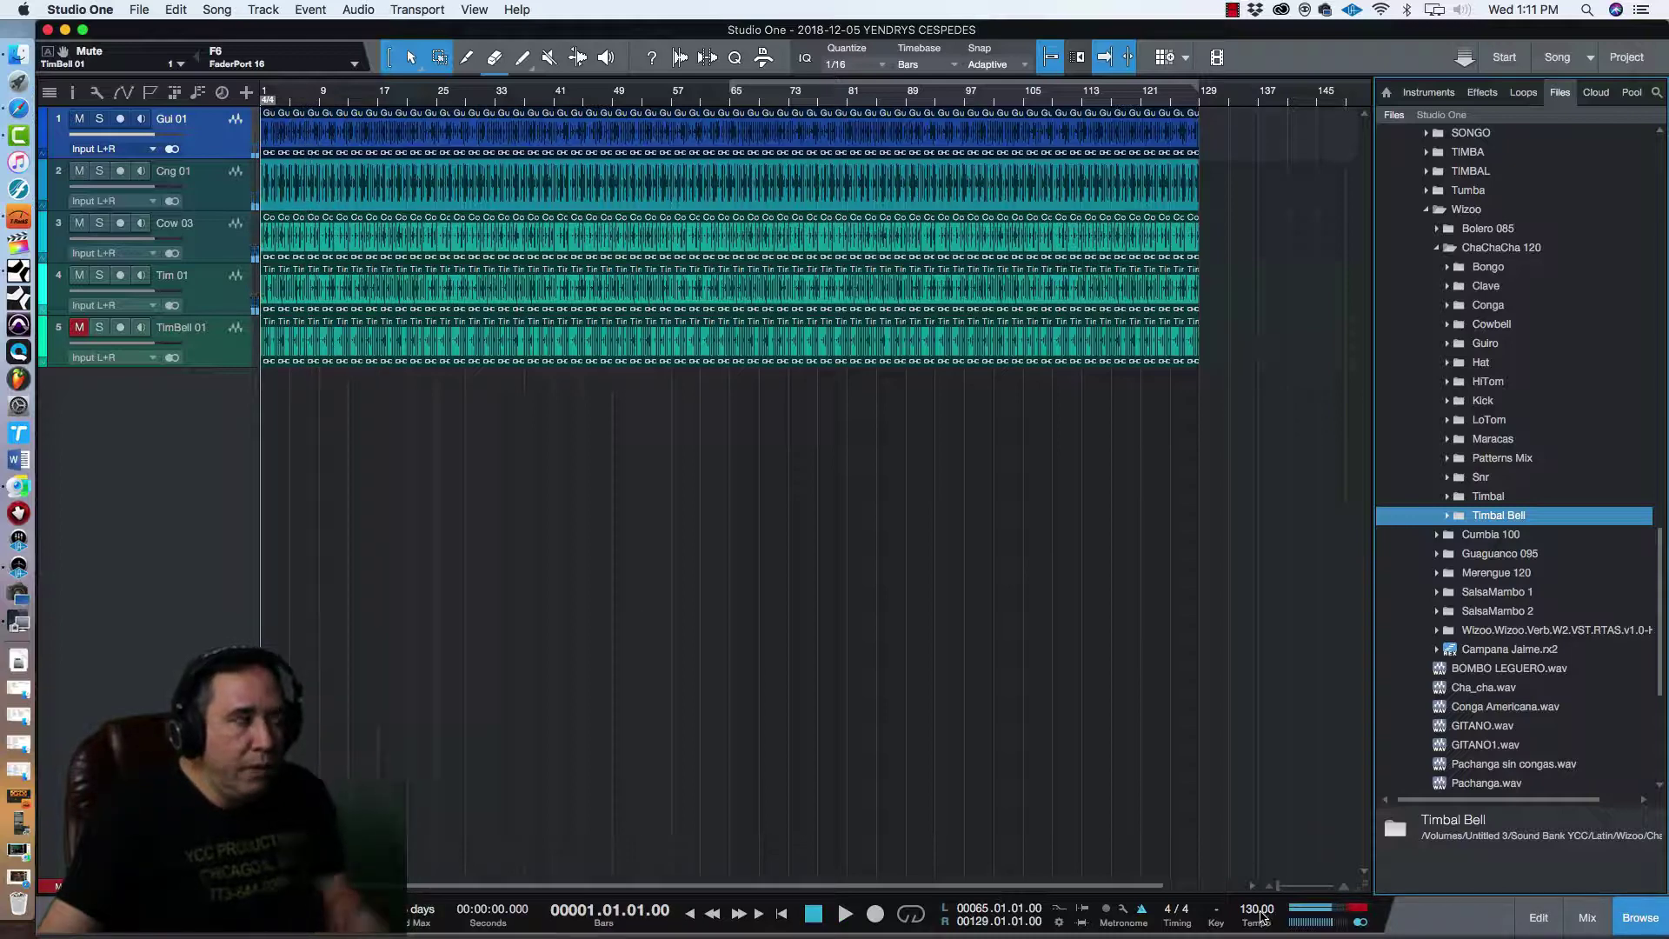
pyautogui.press('space')
pyautogui.press('space')
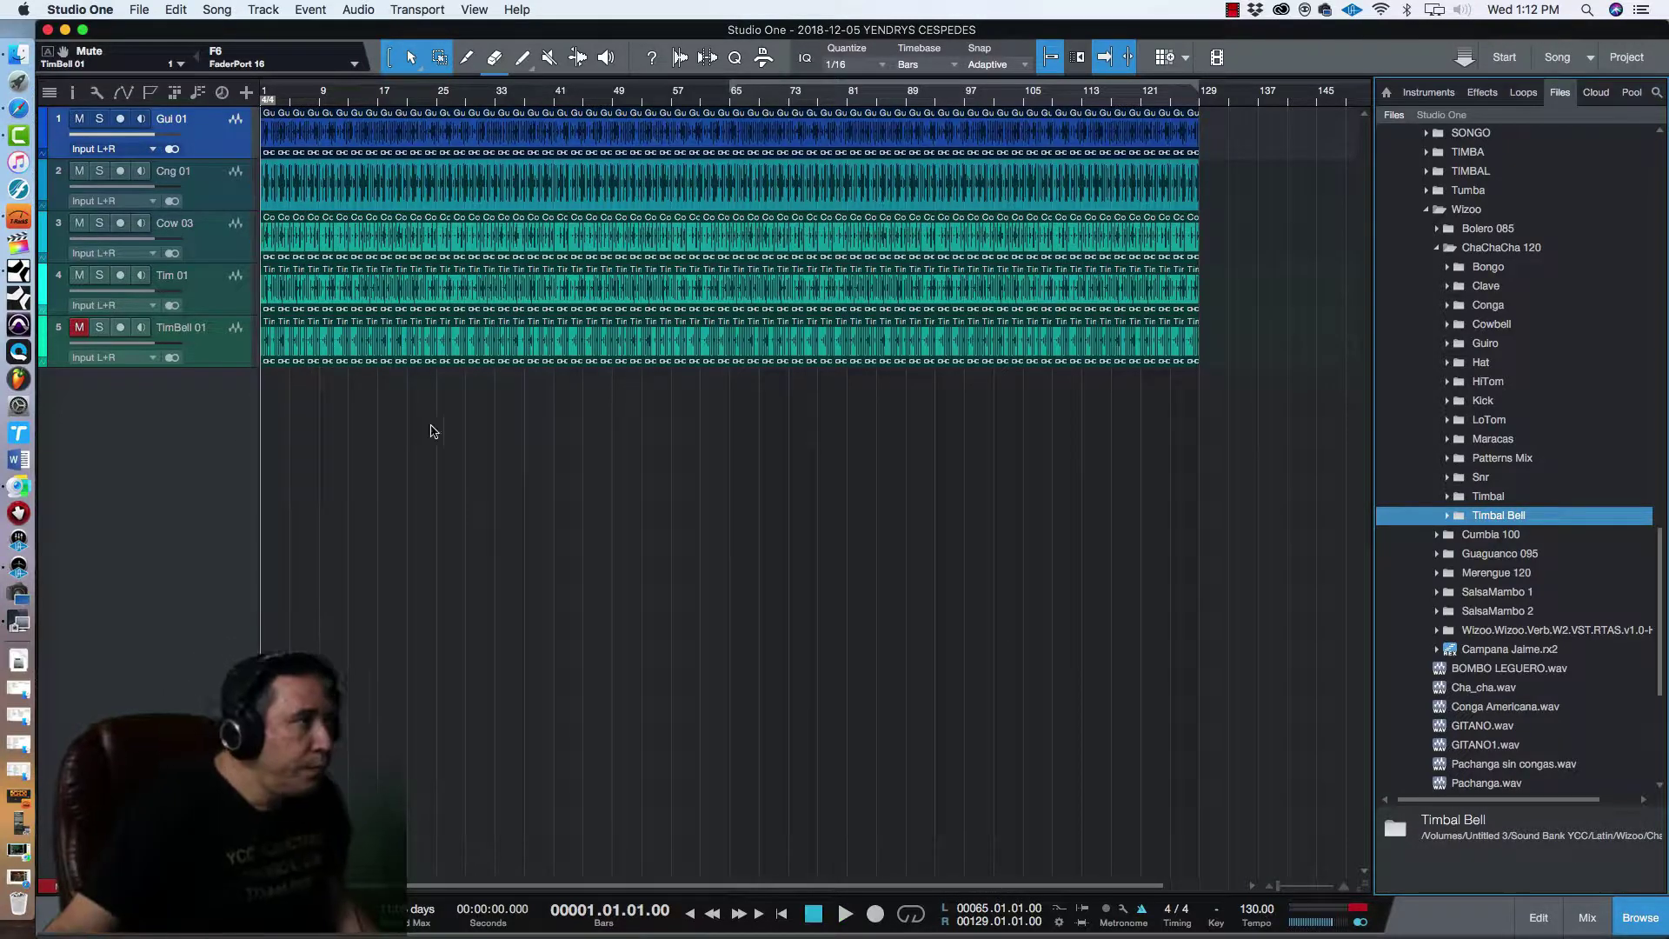
# Add a mono audio track below TimBell 01 and name it BASS.
pyautogui.rightClick(123, 398)
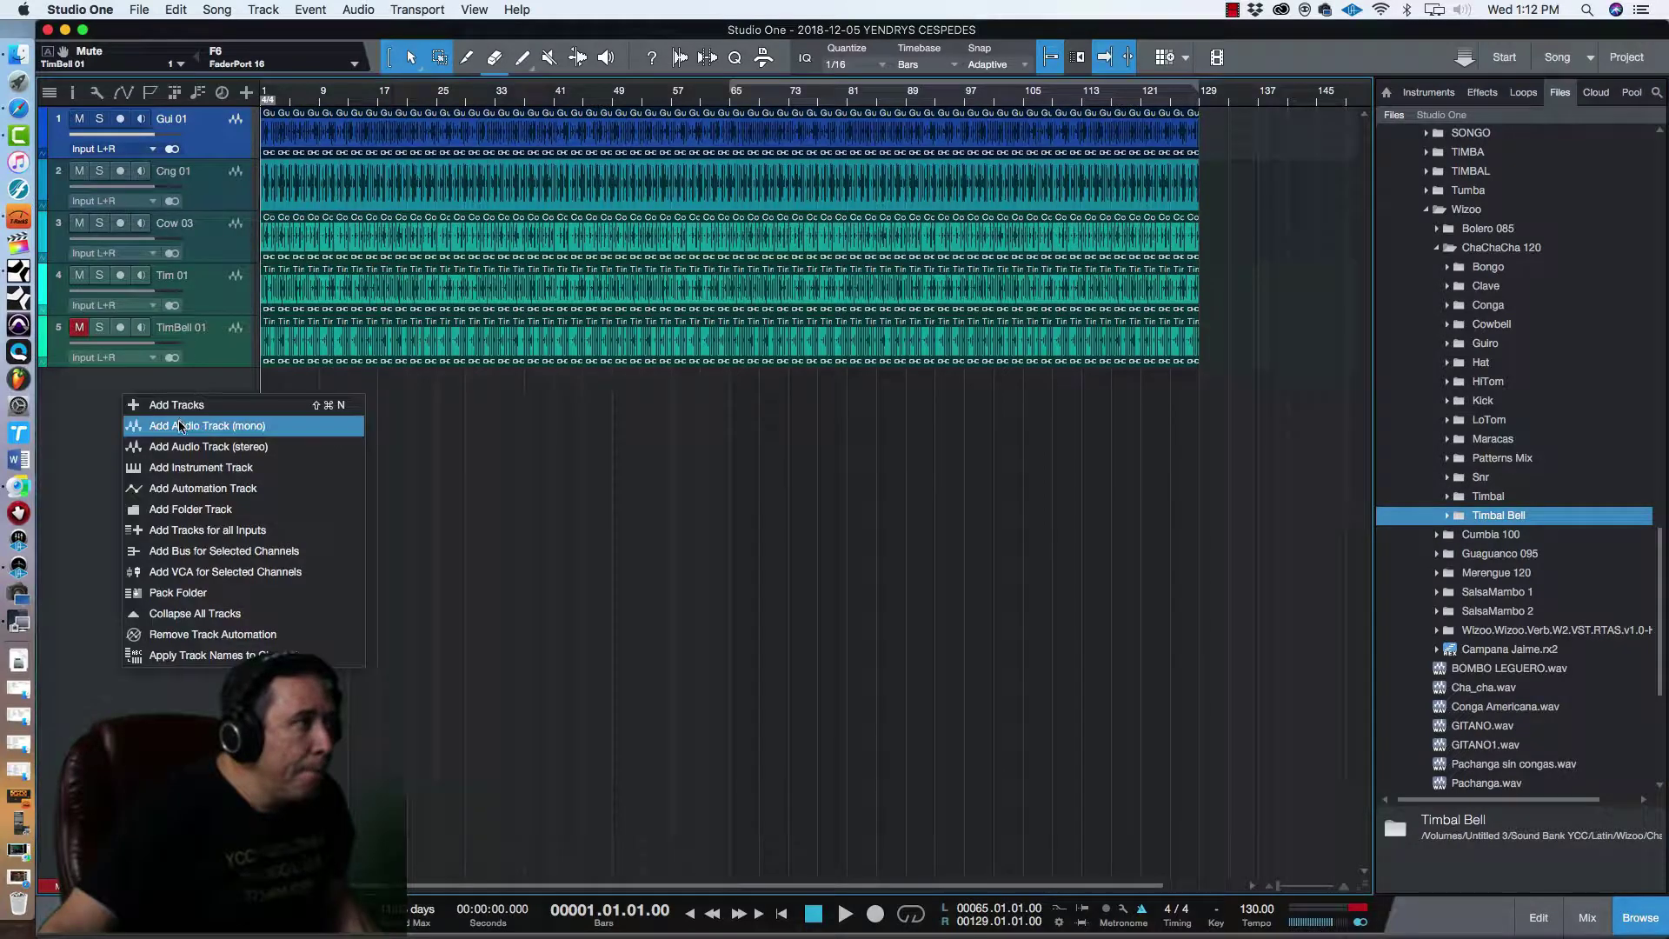
pyautogui.click(227, 427)
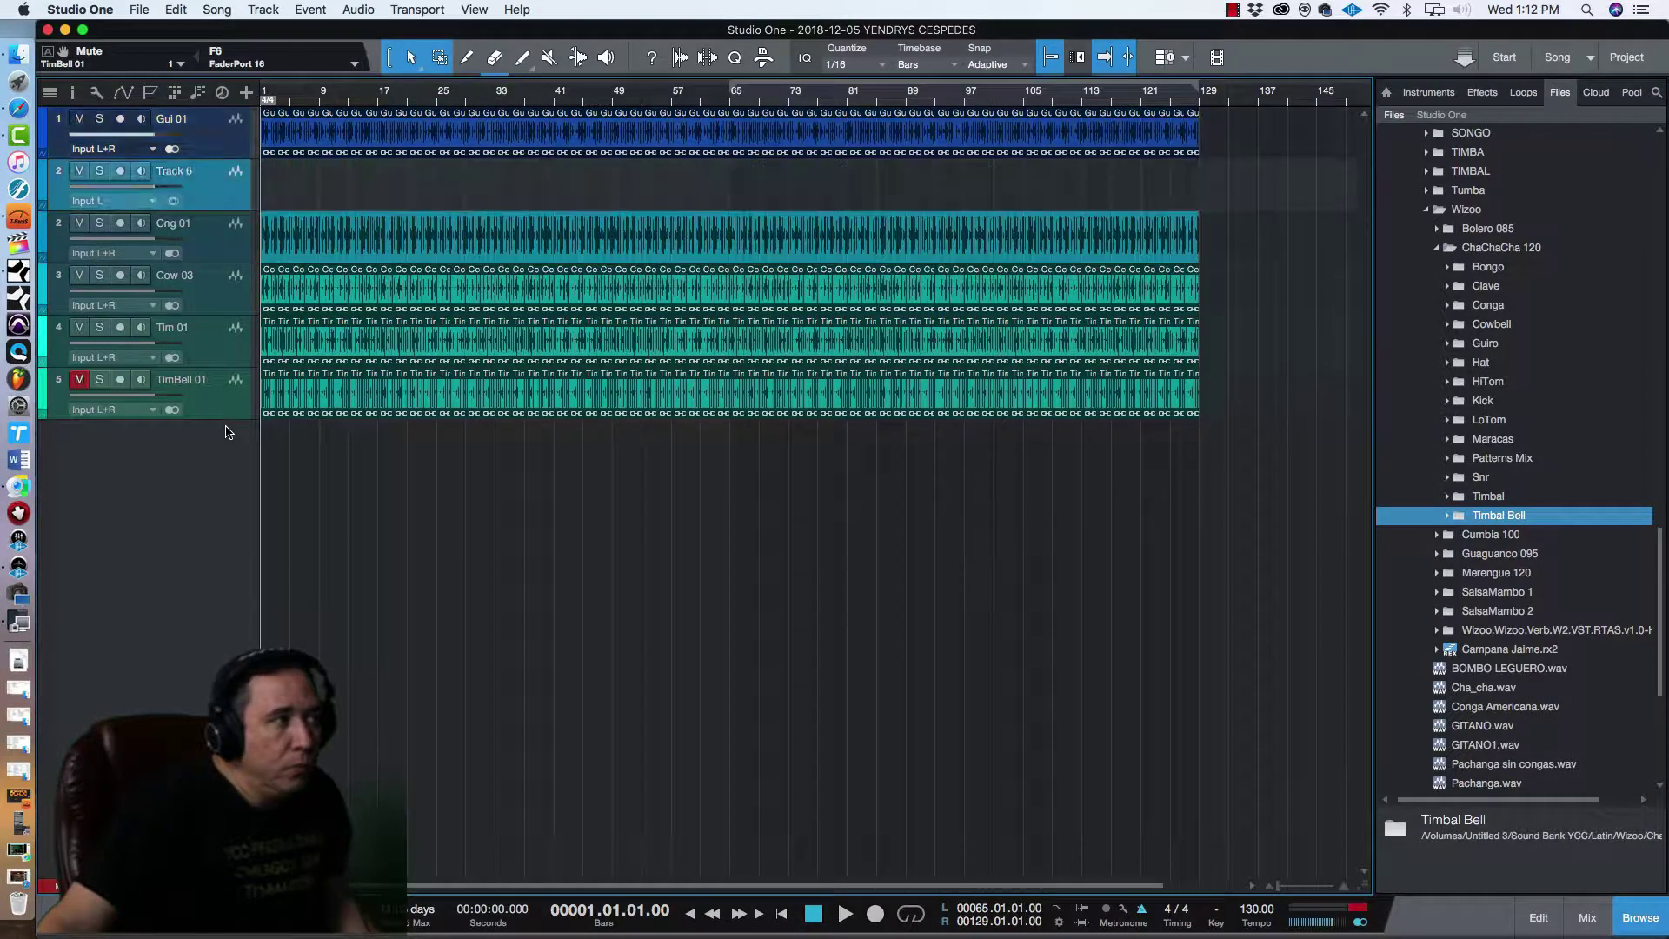
pyautogui.moveTo(216, 186); pyautogui.dragTo(233, 375)
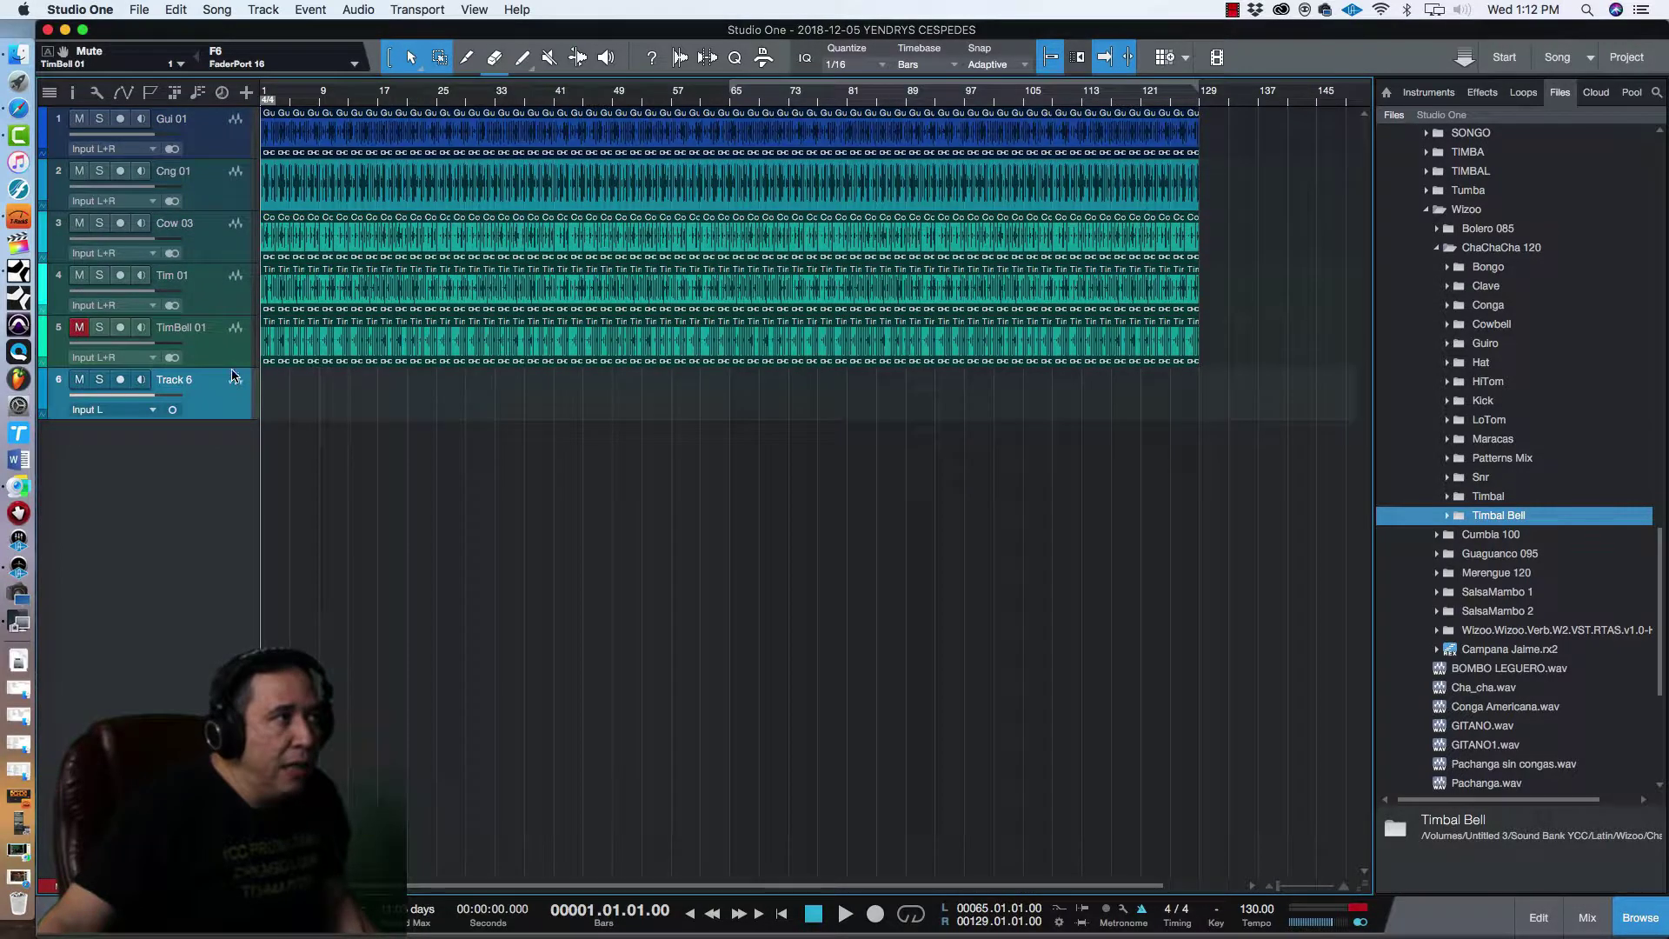
pyautogui.doubleClick(174, 380)
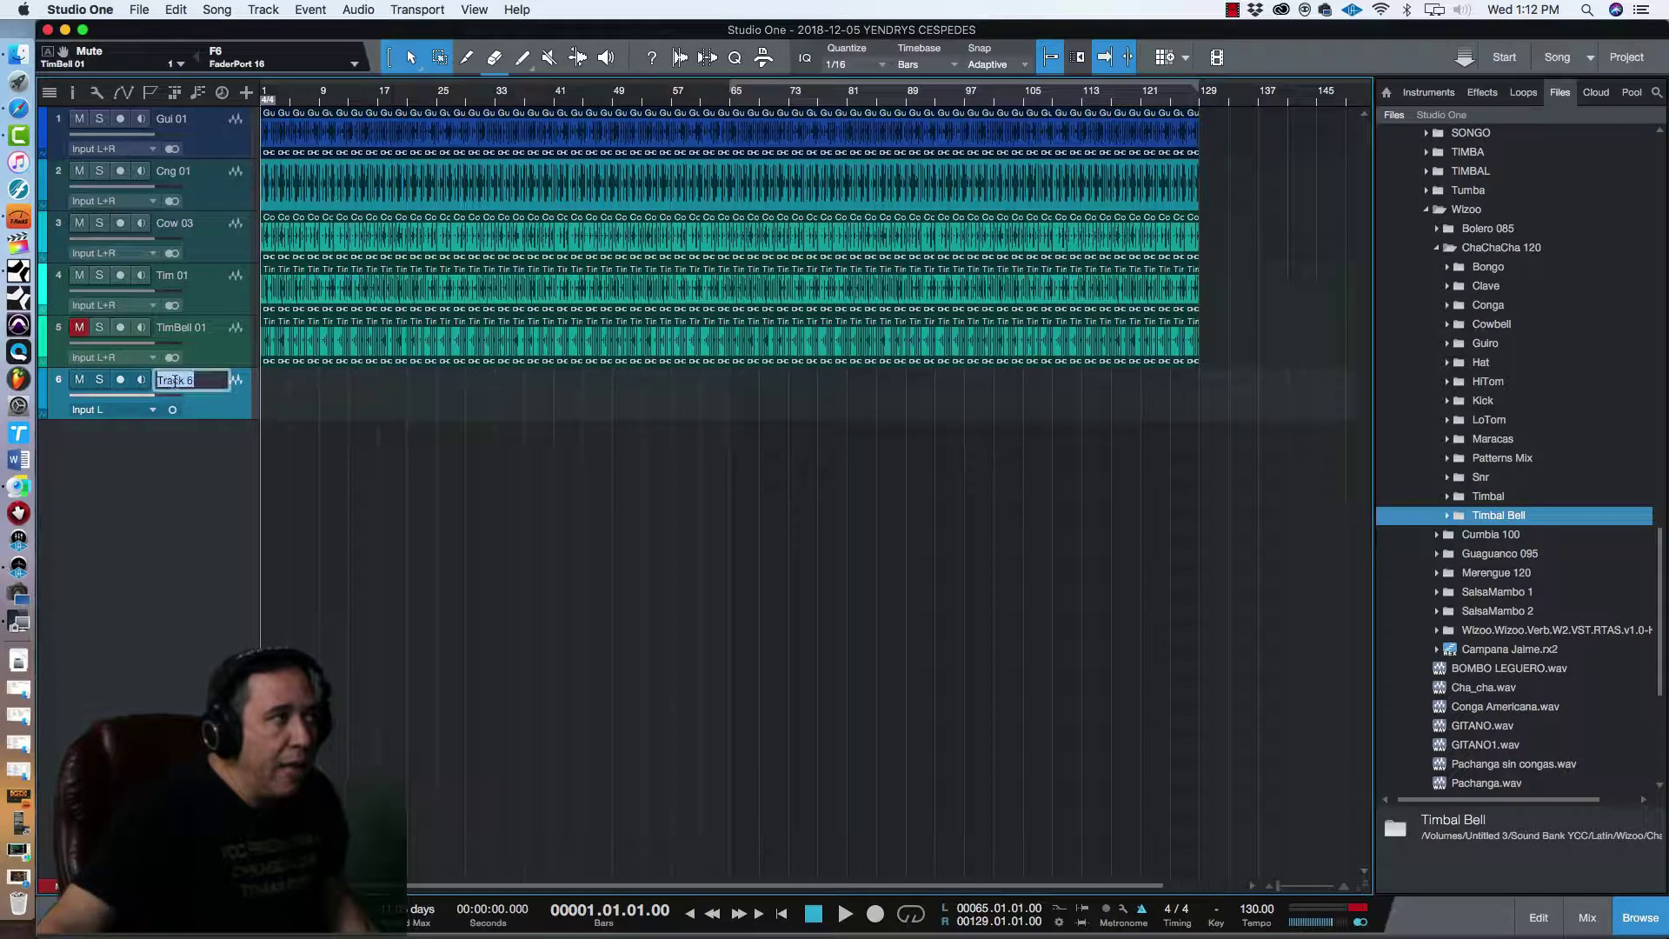
pyautogui.write('BASS')
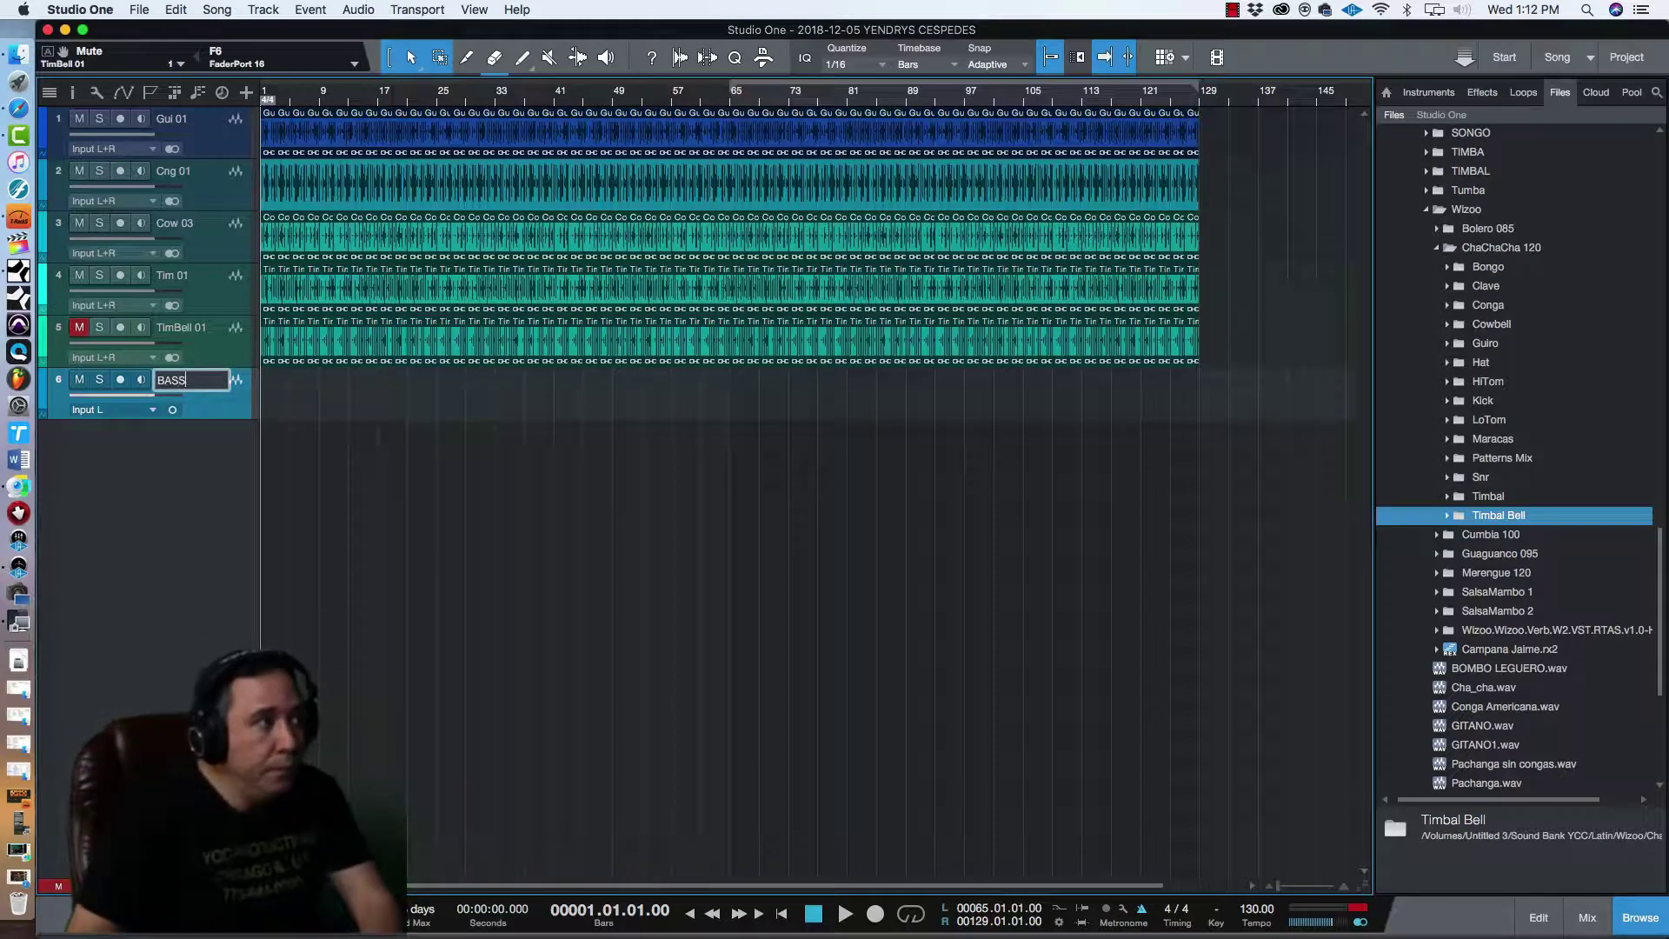
pyautogui.press('Return')
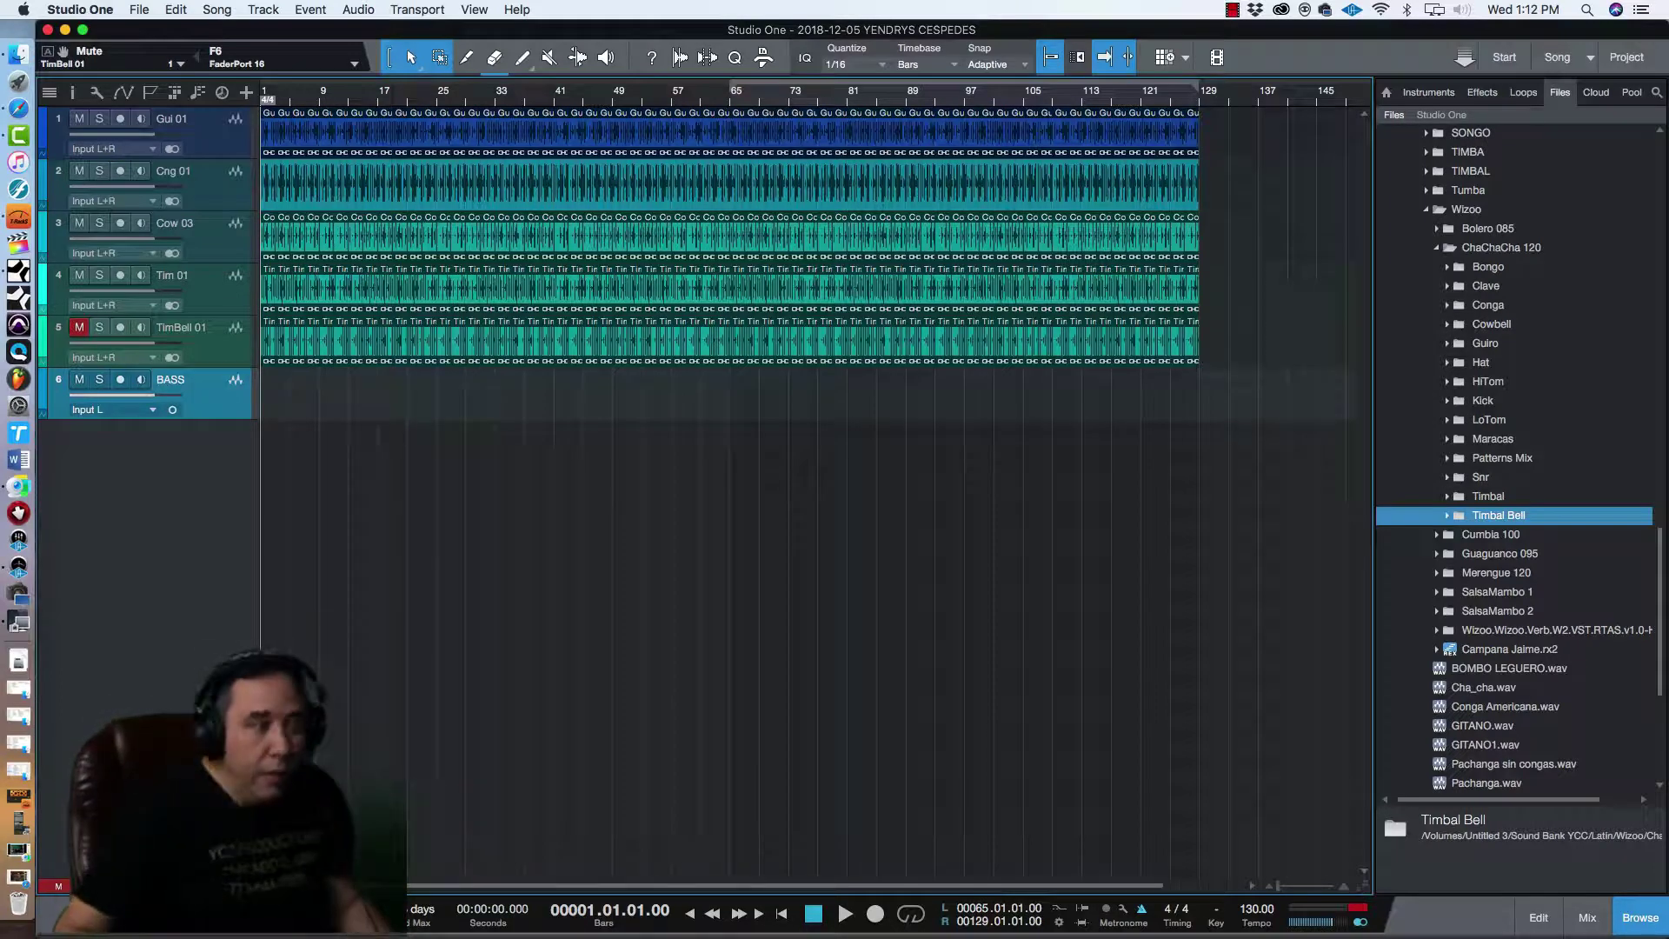
# Rename the Input R channel as MIXER IN, route it from LINE 7, and assign it as the BASS track's input.
pyautogui.click(153, 410)
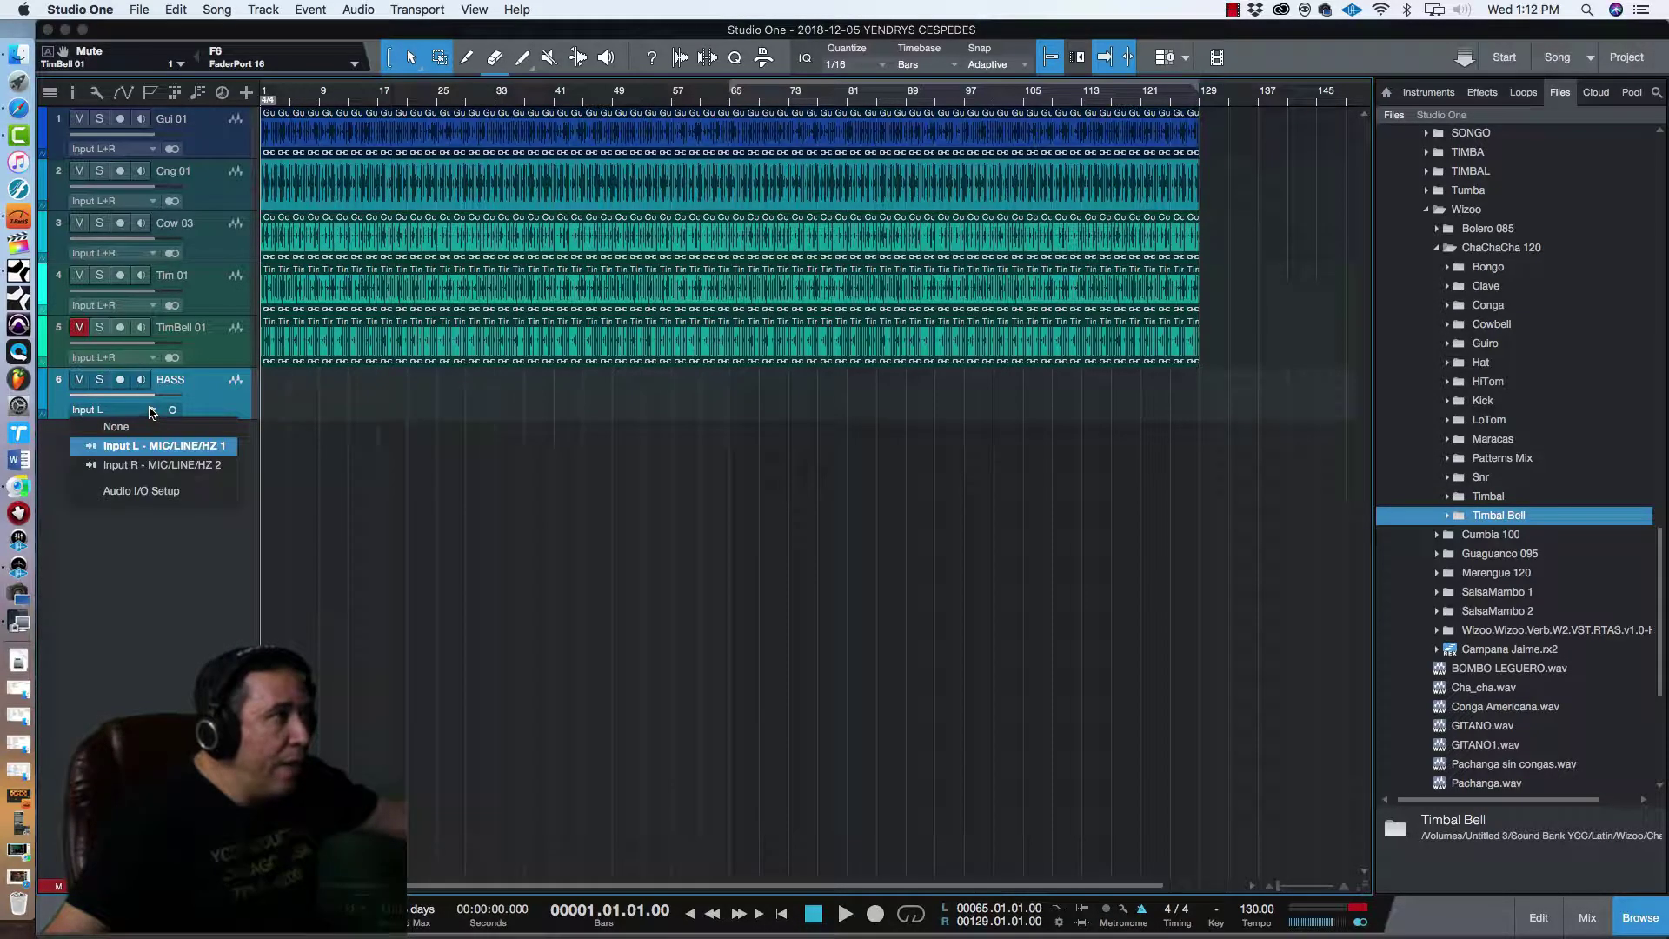
pyautogui.click(148, 492)
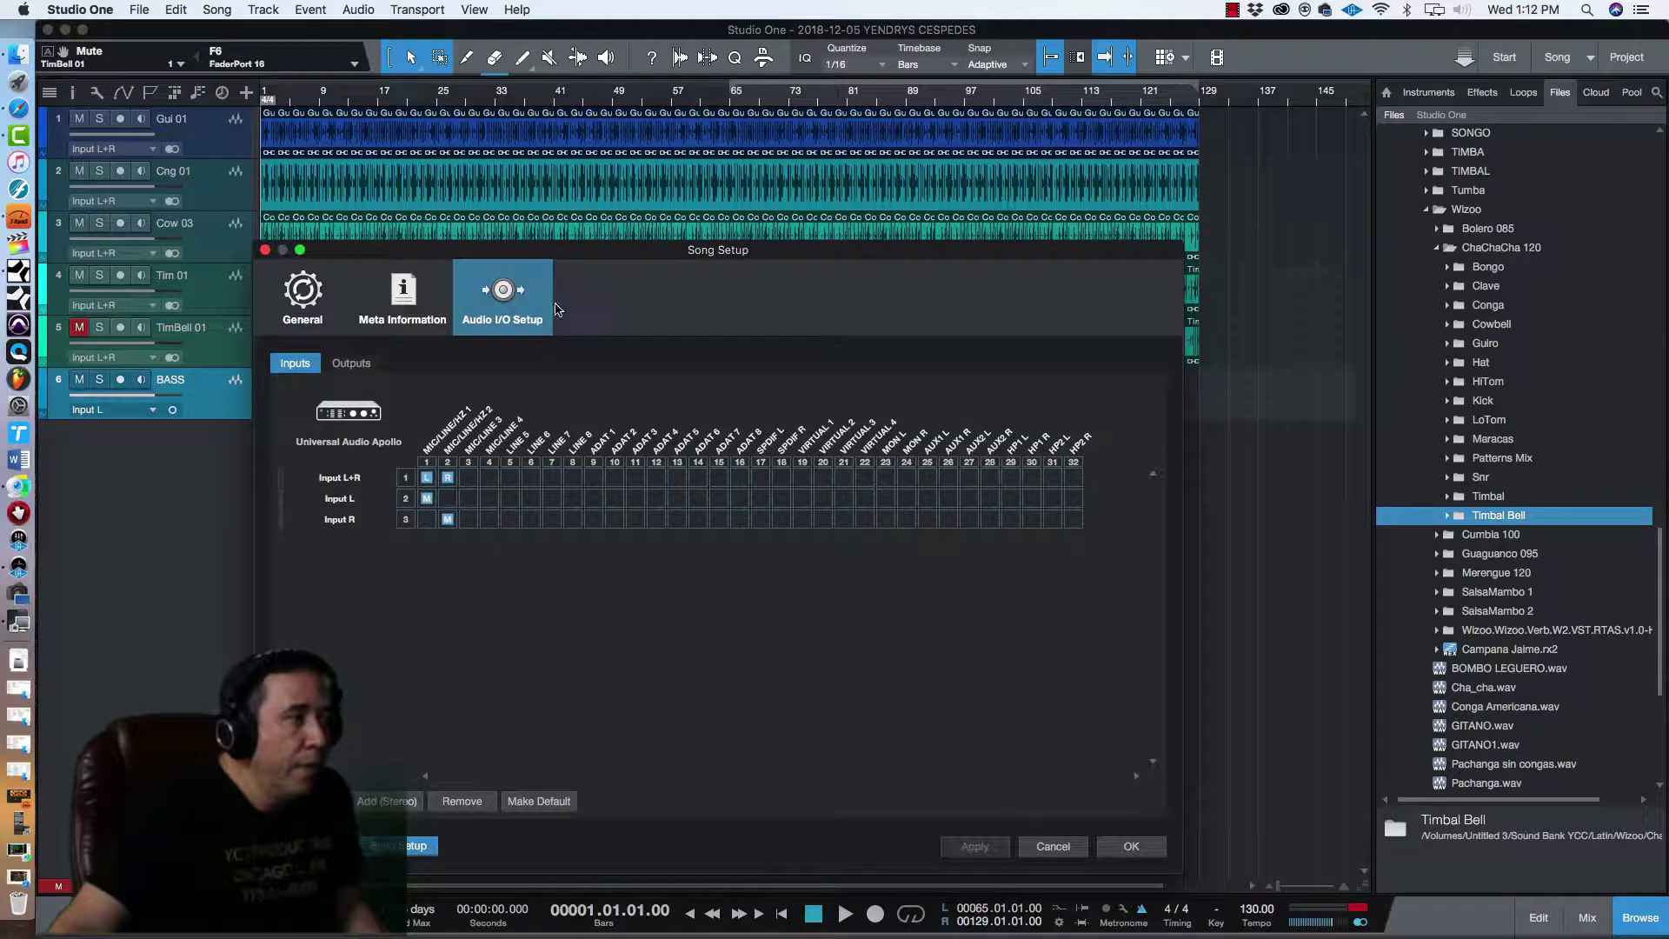
pyautogui.moveTo(577, 253); pyautogui.dragTo(543, 241)
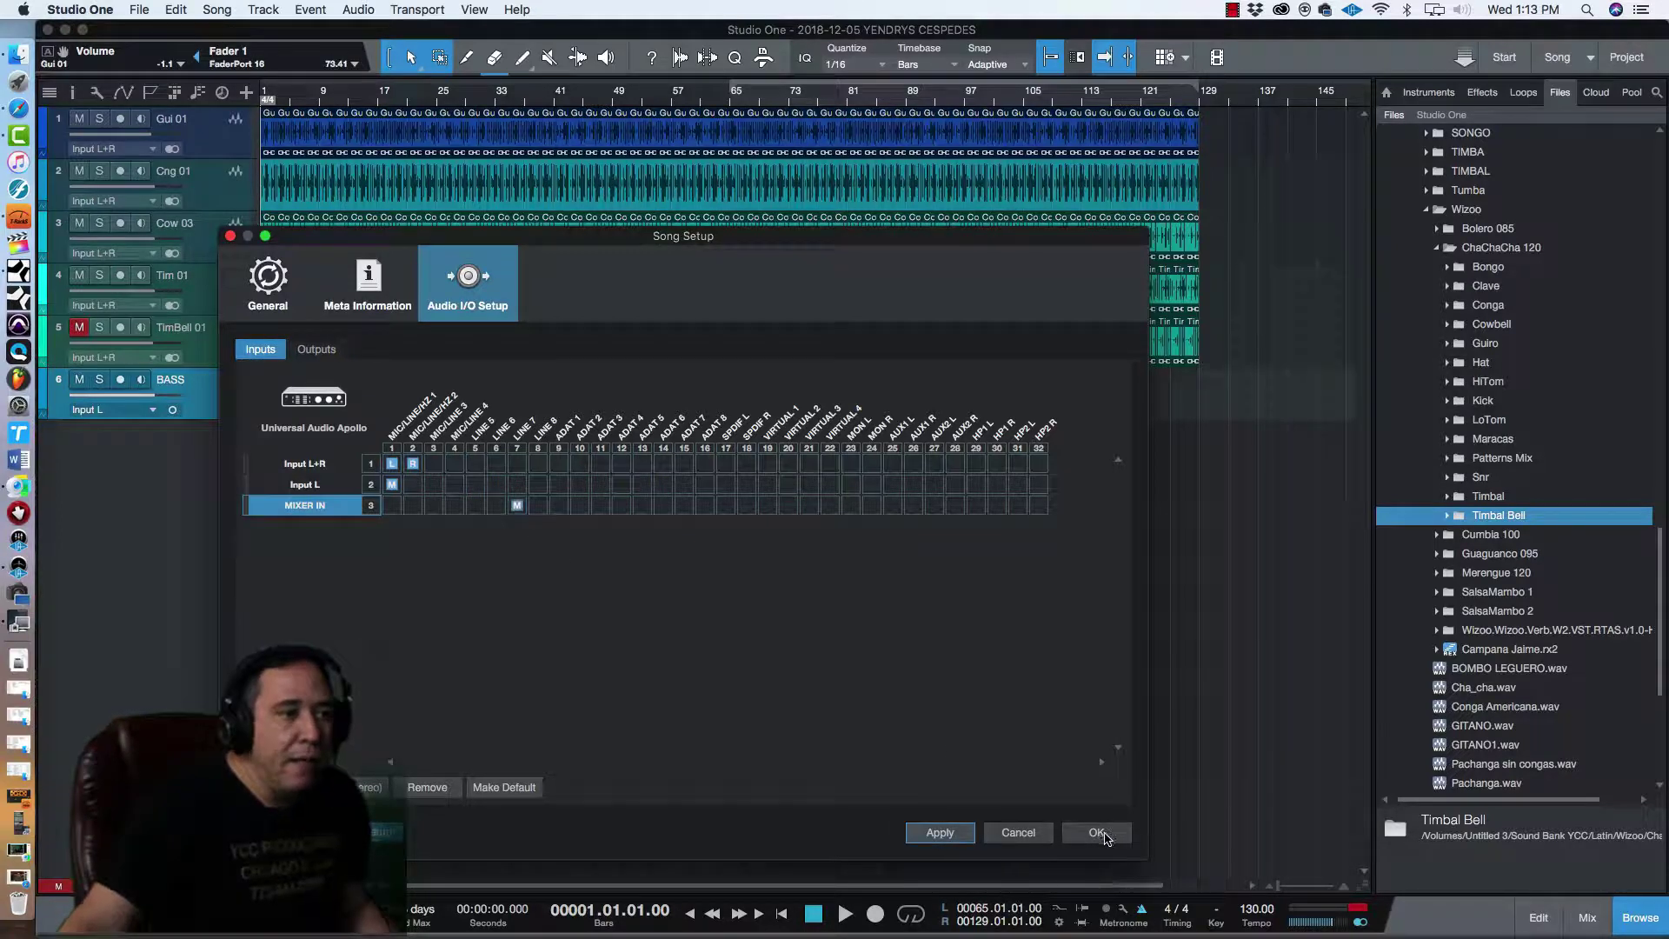
pyautogui.click(1097, 833)
pyautogui.click(153, 411)
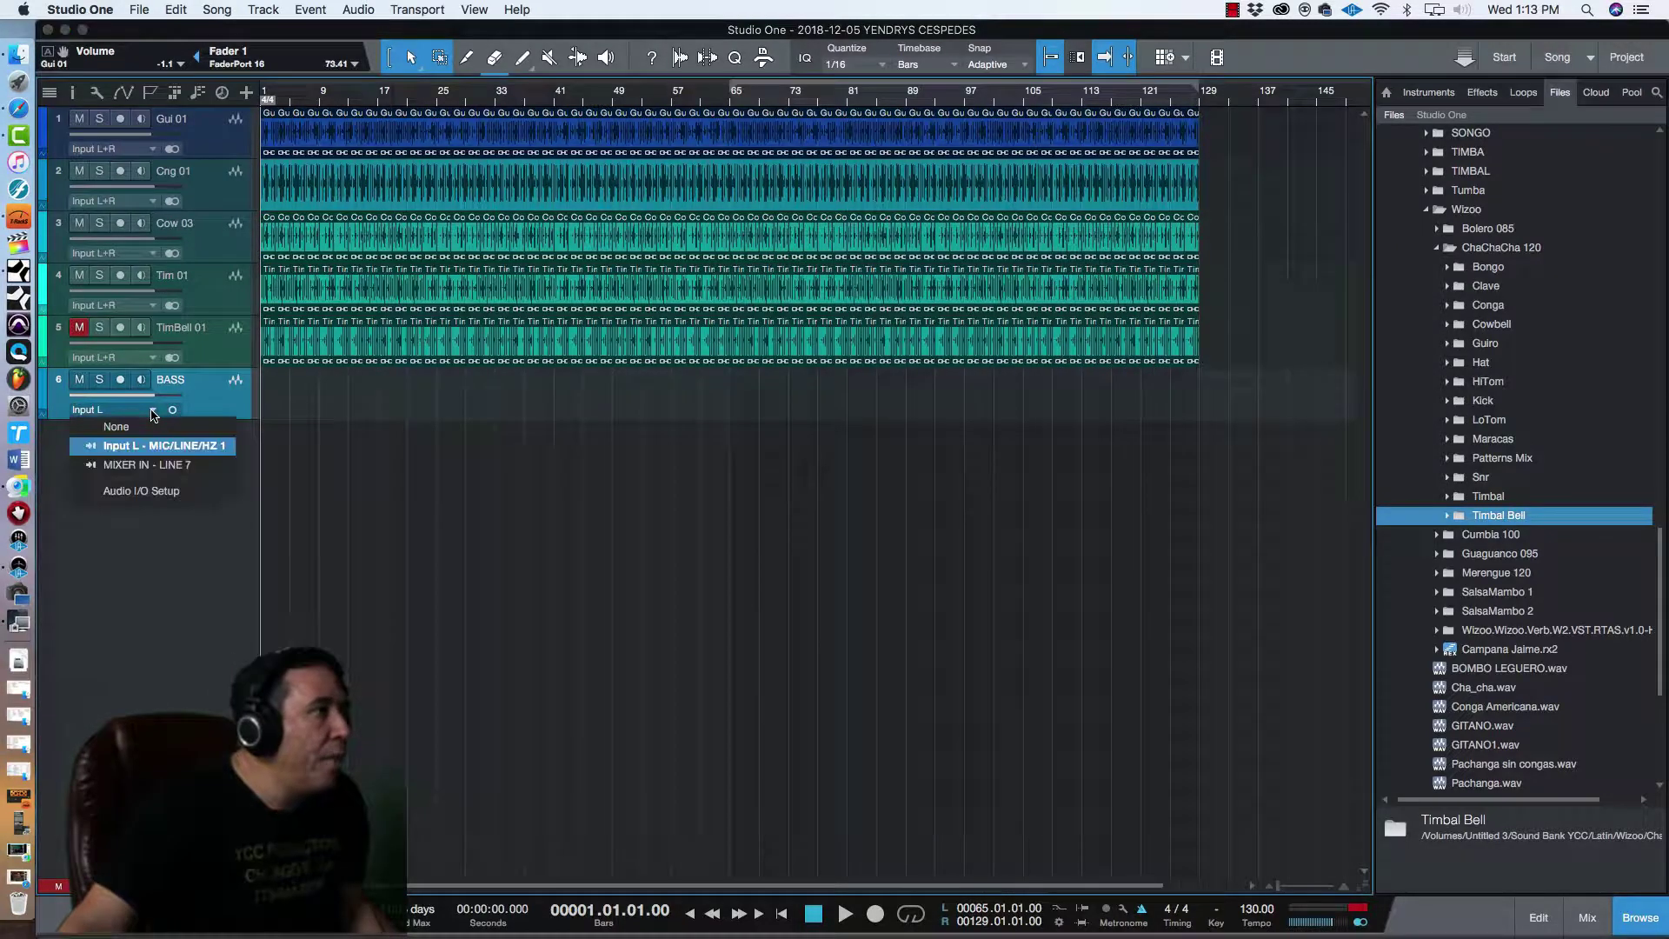
pyautogui.click(148, 464)
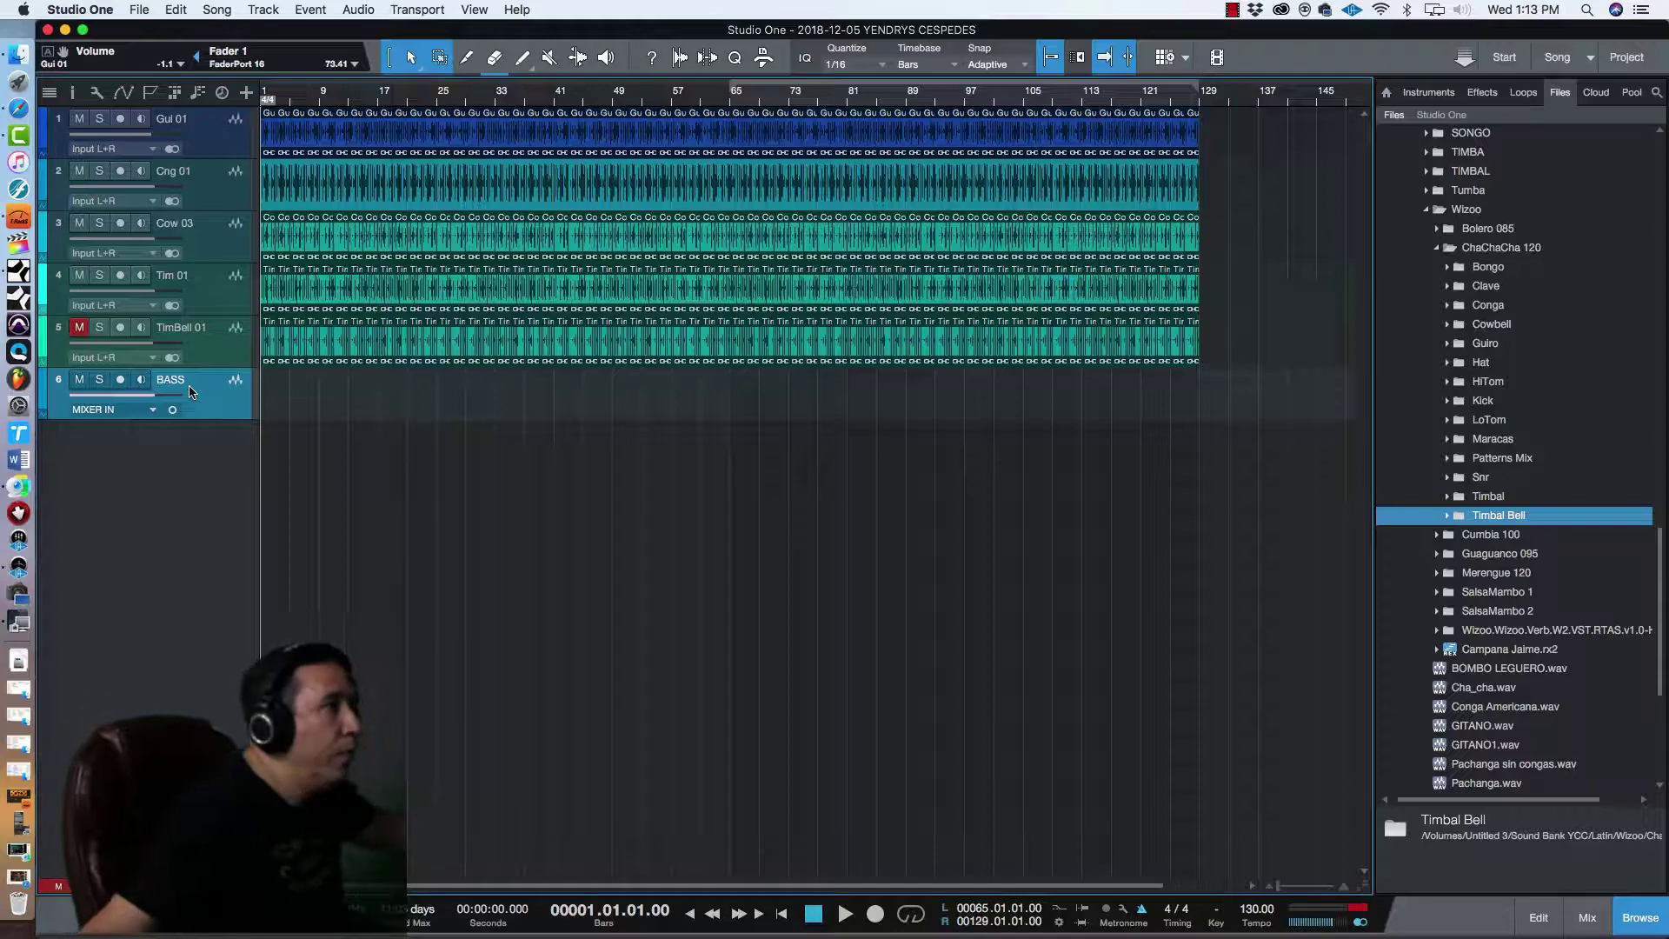
# Arm the BASS track and record a bass take from the song start to about bar 7.
pyautogui.click(142, 382)
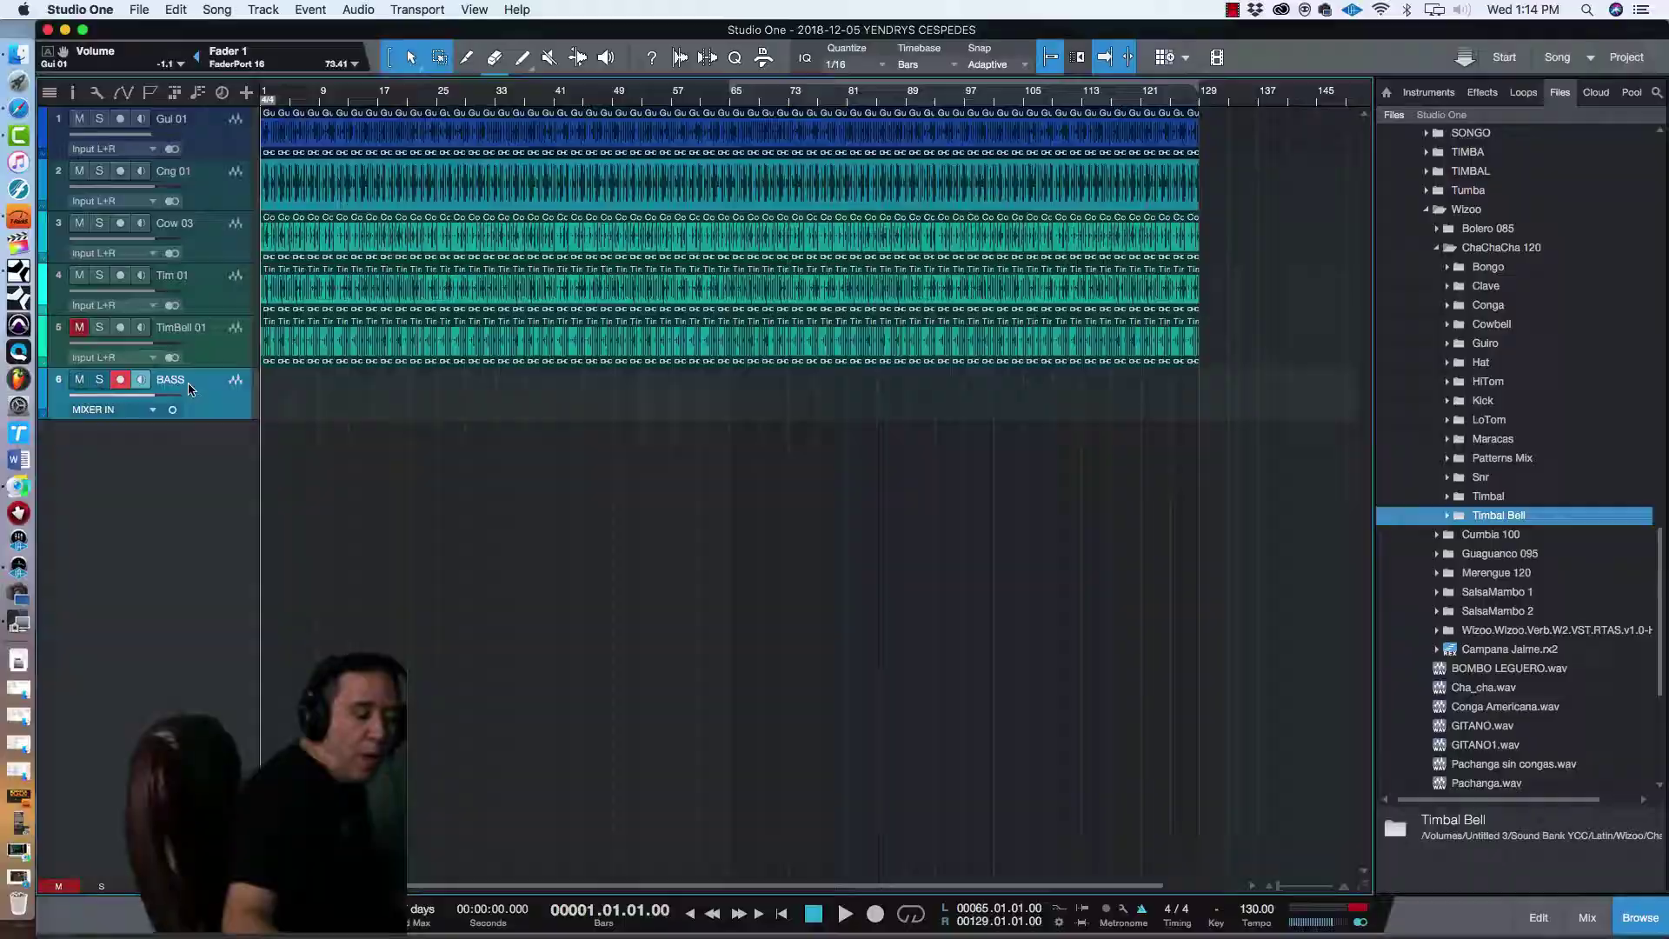
pyautogui.press('KP_Multiply')
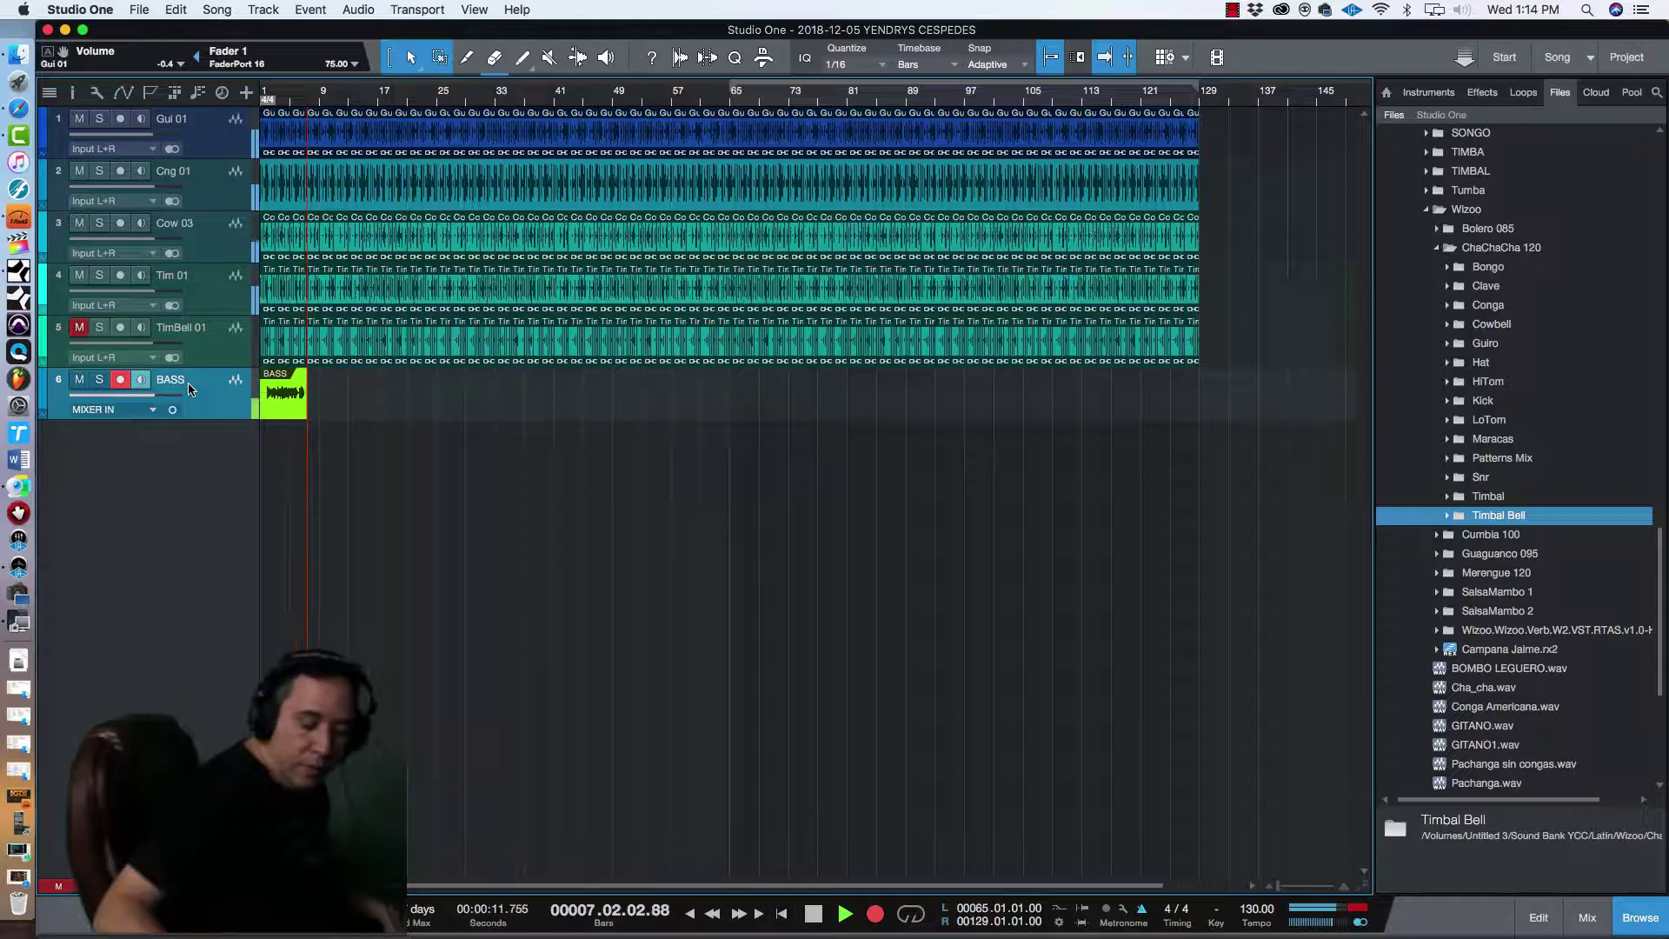
pyautogui.press('space')
# Play the song from the start to hear the recorded bass take with the percussion.
pyautogui.press('space')
pyautogui.scroll(6, 270, 95)
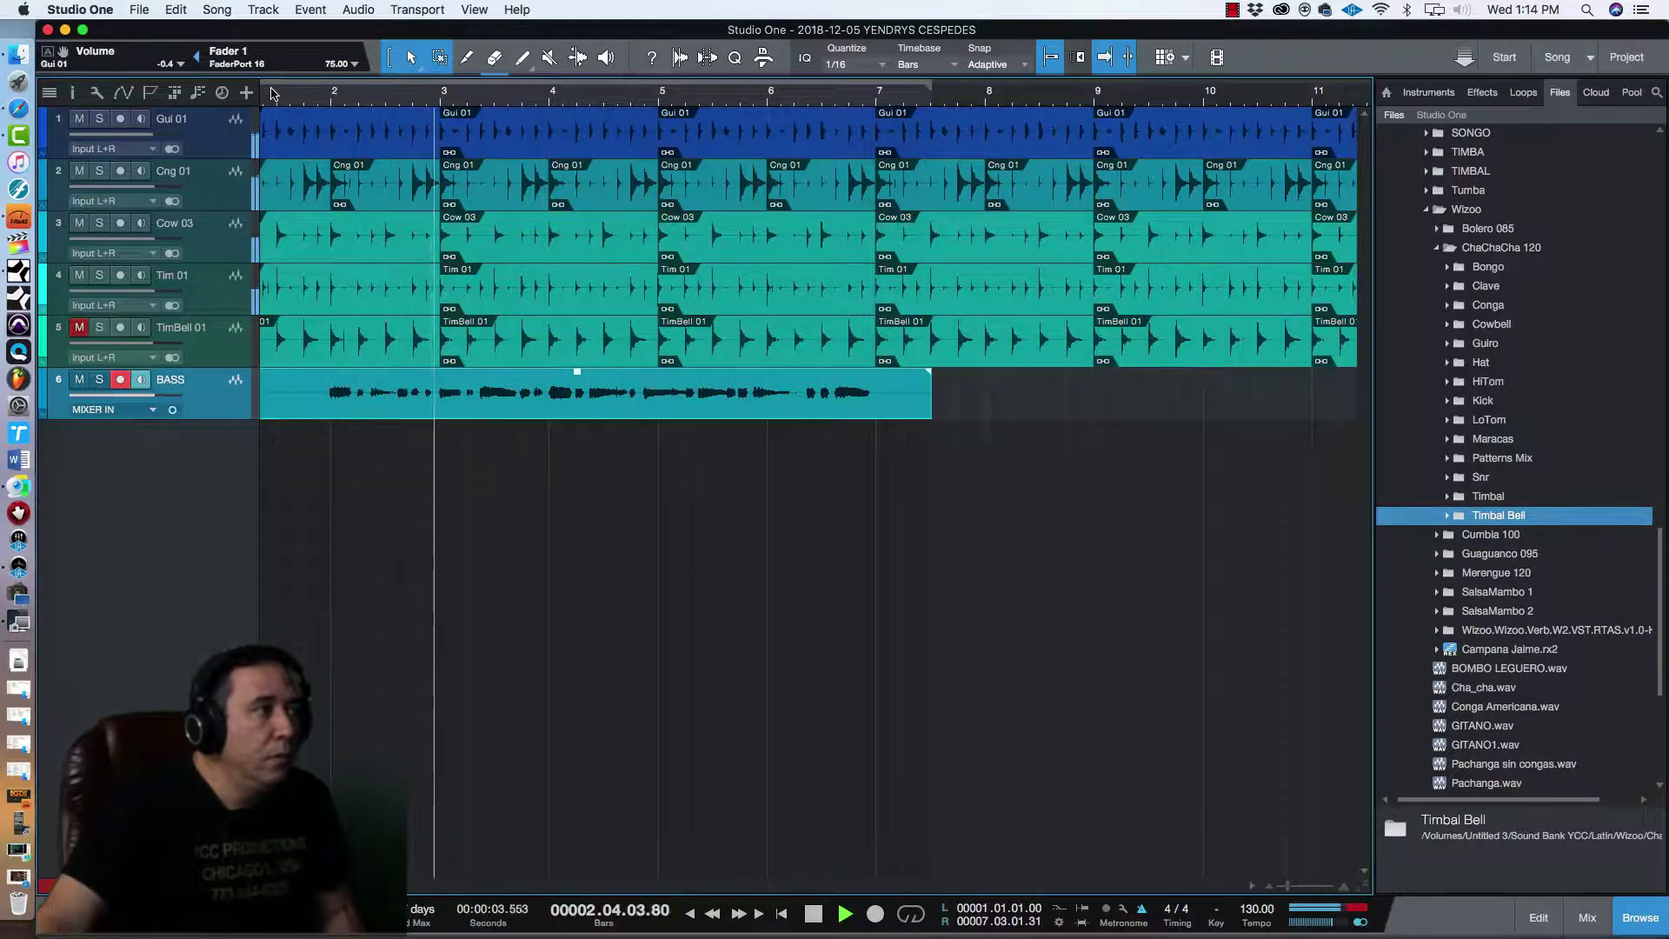
pyautogui.scroll(-5, 272, 94)
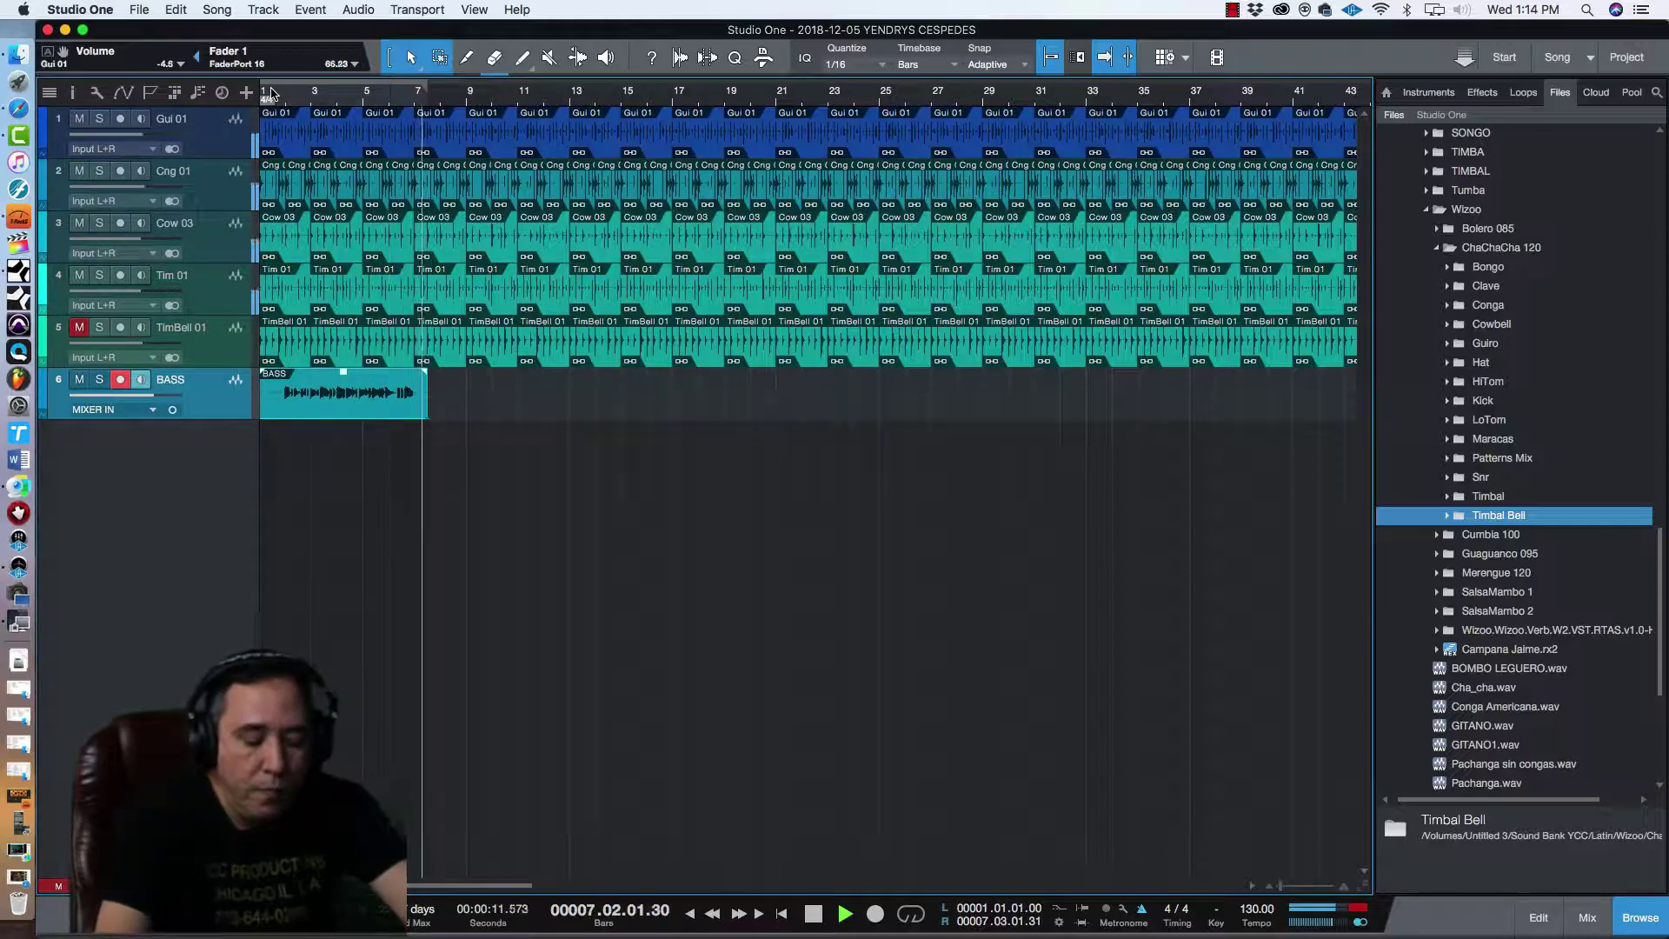
pyautogui.press('space')
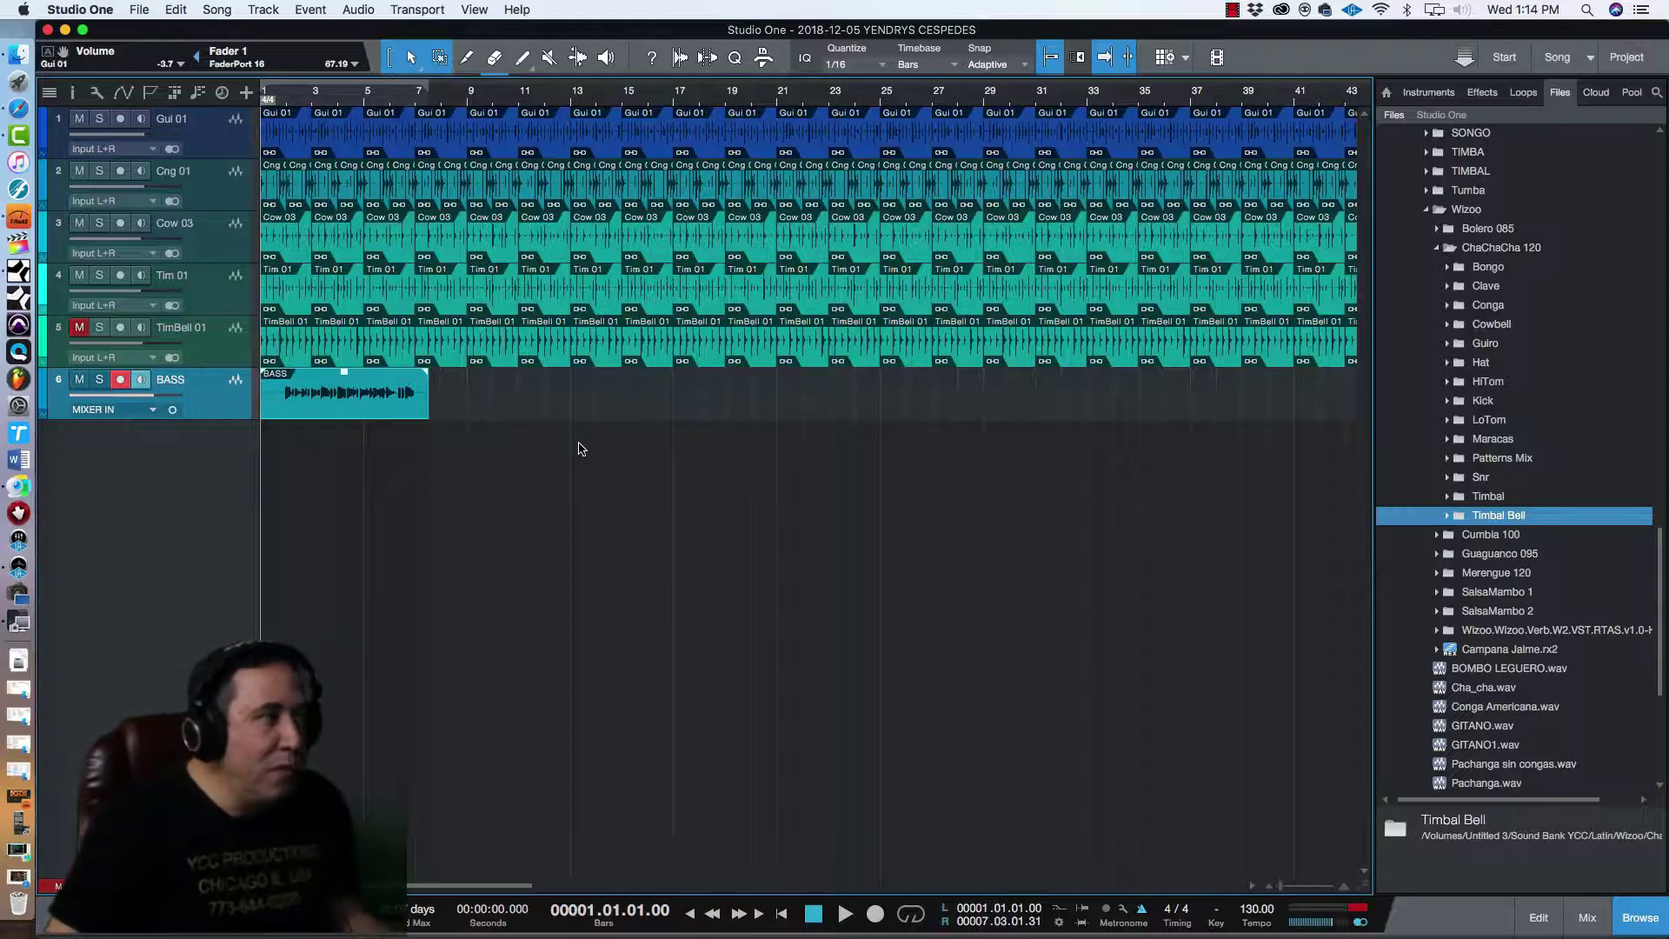
# Replay the bass take from about bar 4 and move the playback position back into bar 1.
pyautogui.click(355, 93)
pyautogui.press('space')
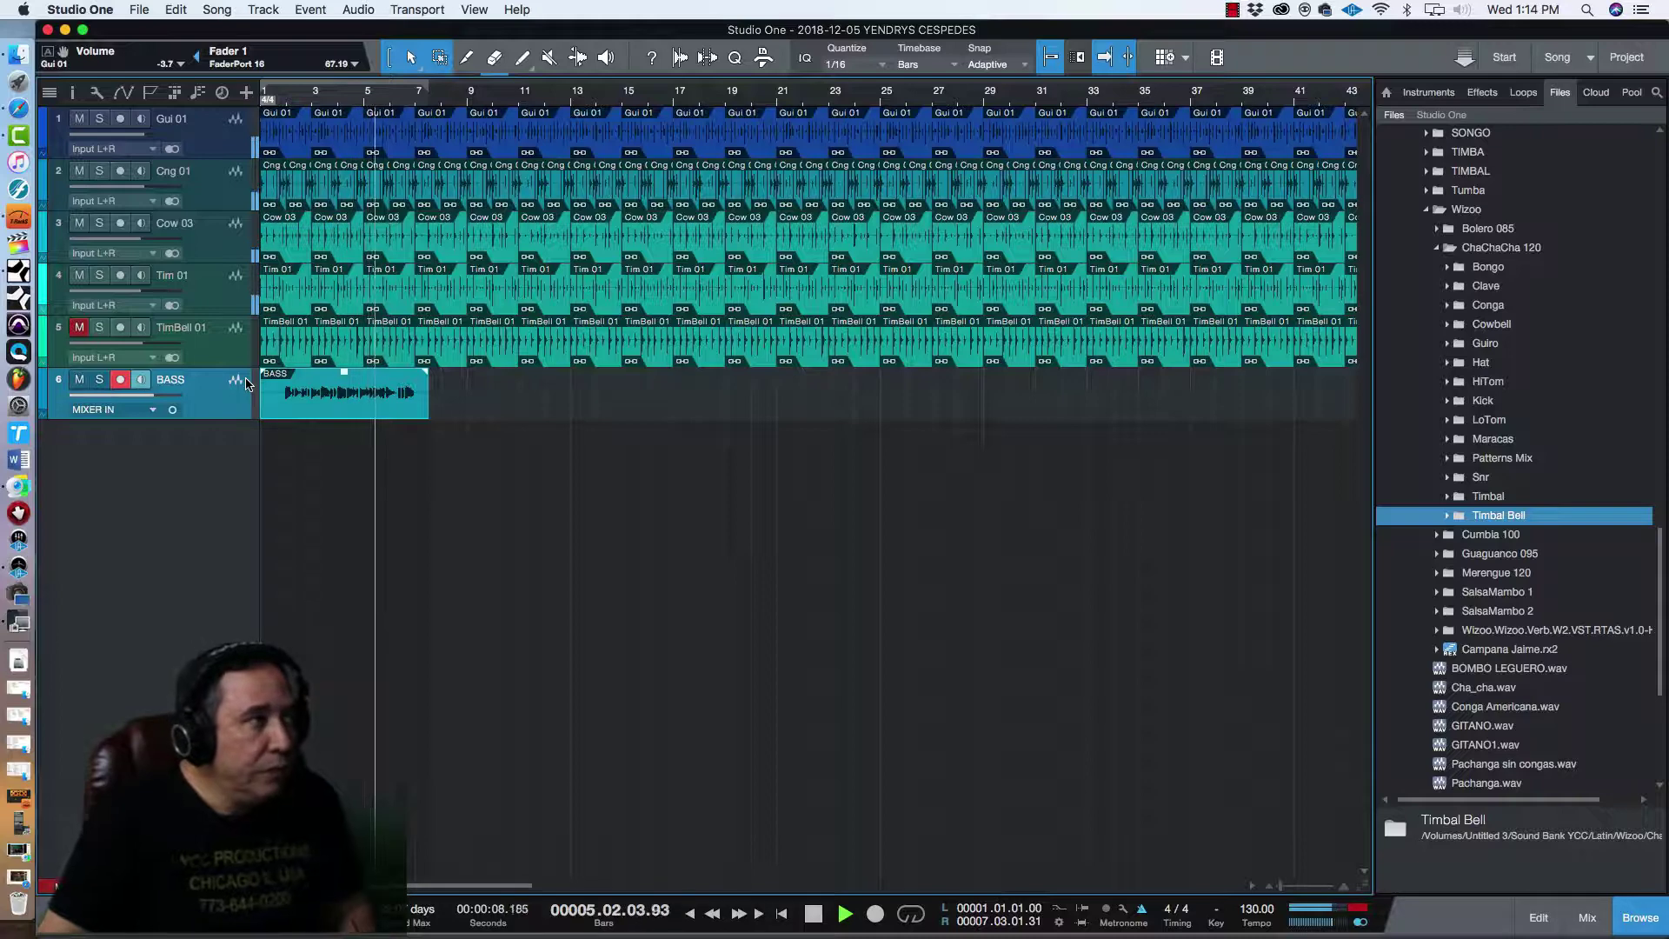
pyautogui.press('space')
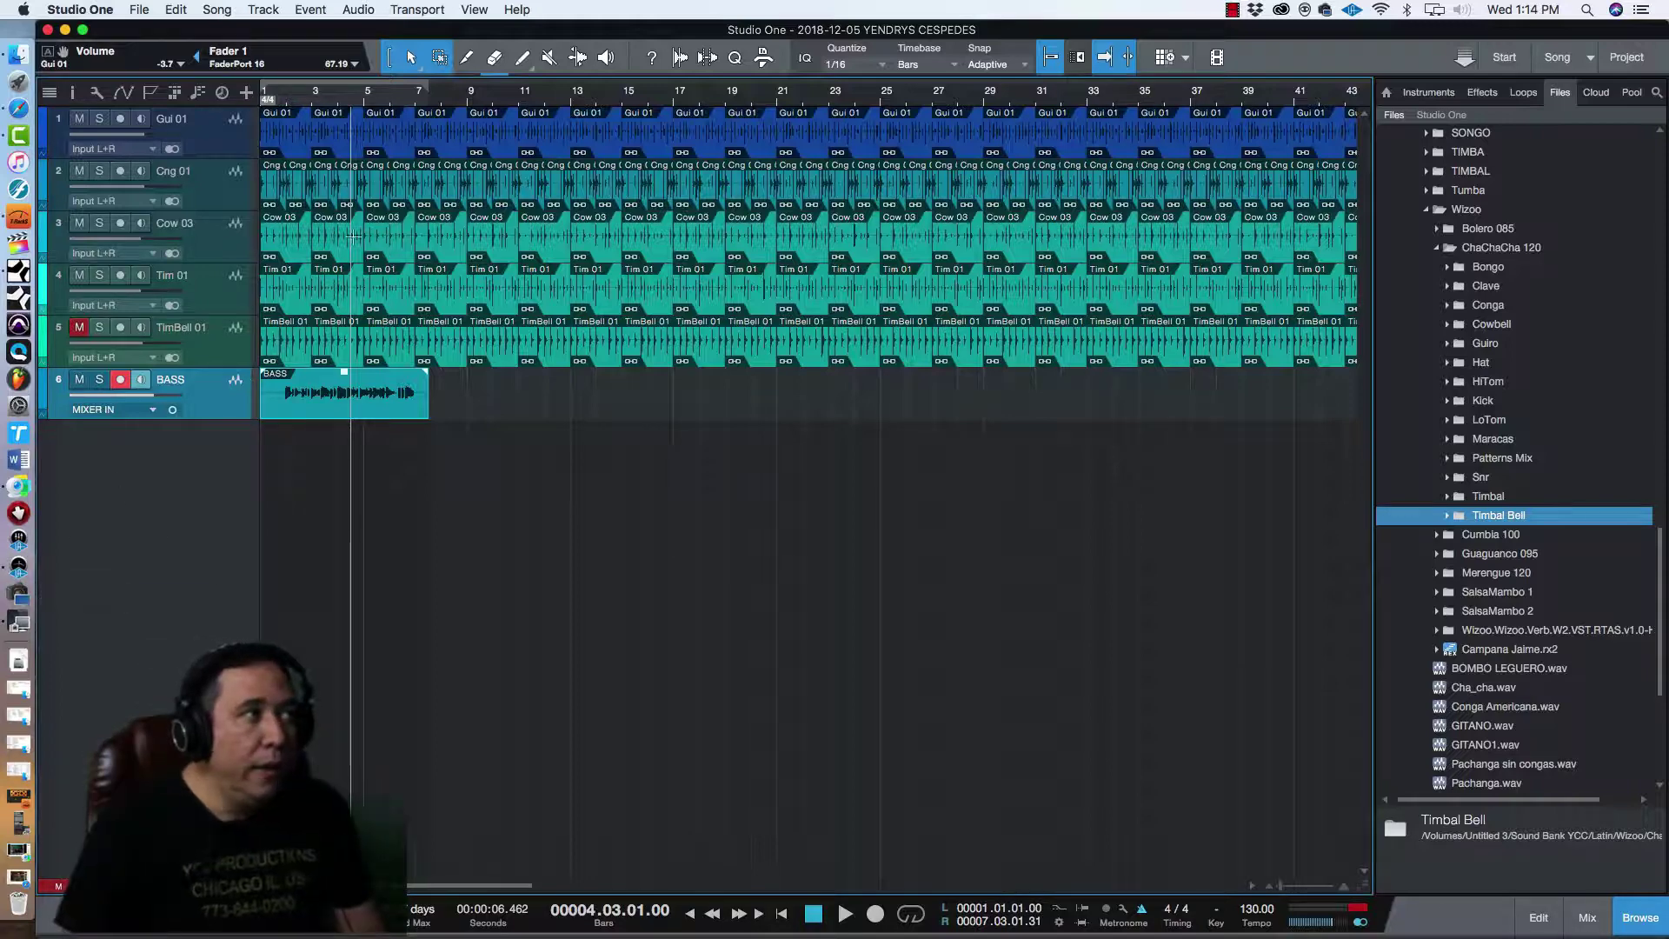
pyautogui.click(340, 101)
pyautogui.click(358, 98)
pyautogui.press('space')
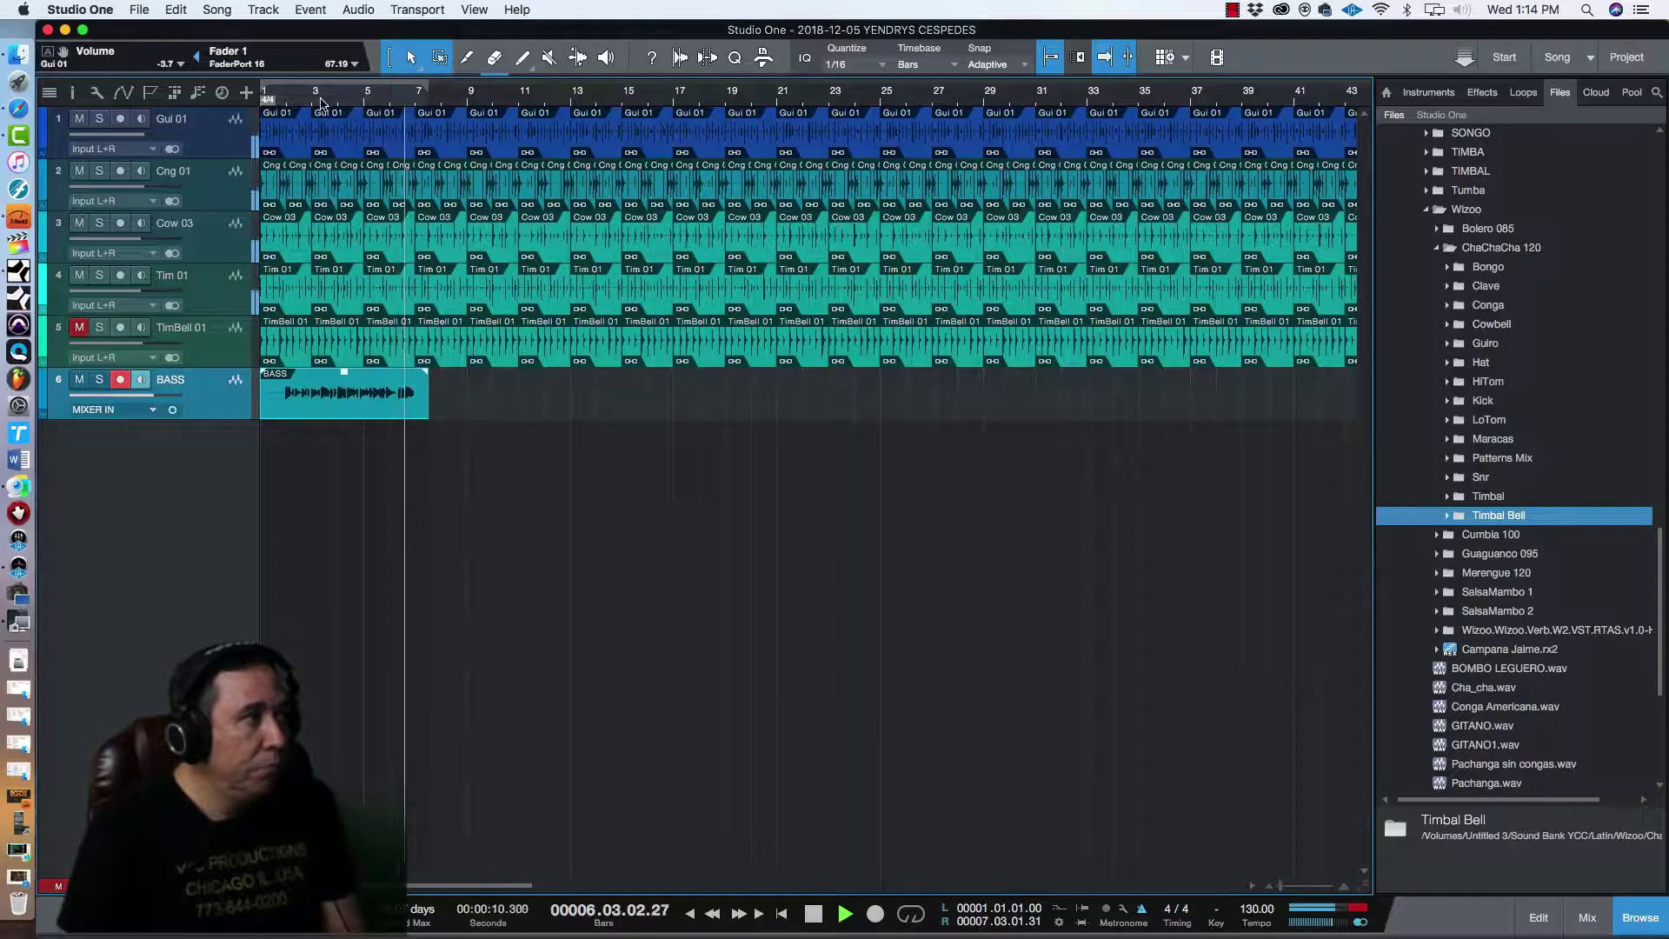
pyautogui.press('space')
pyautogui.click(286, 98)
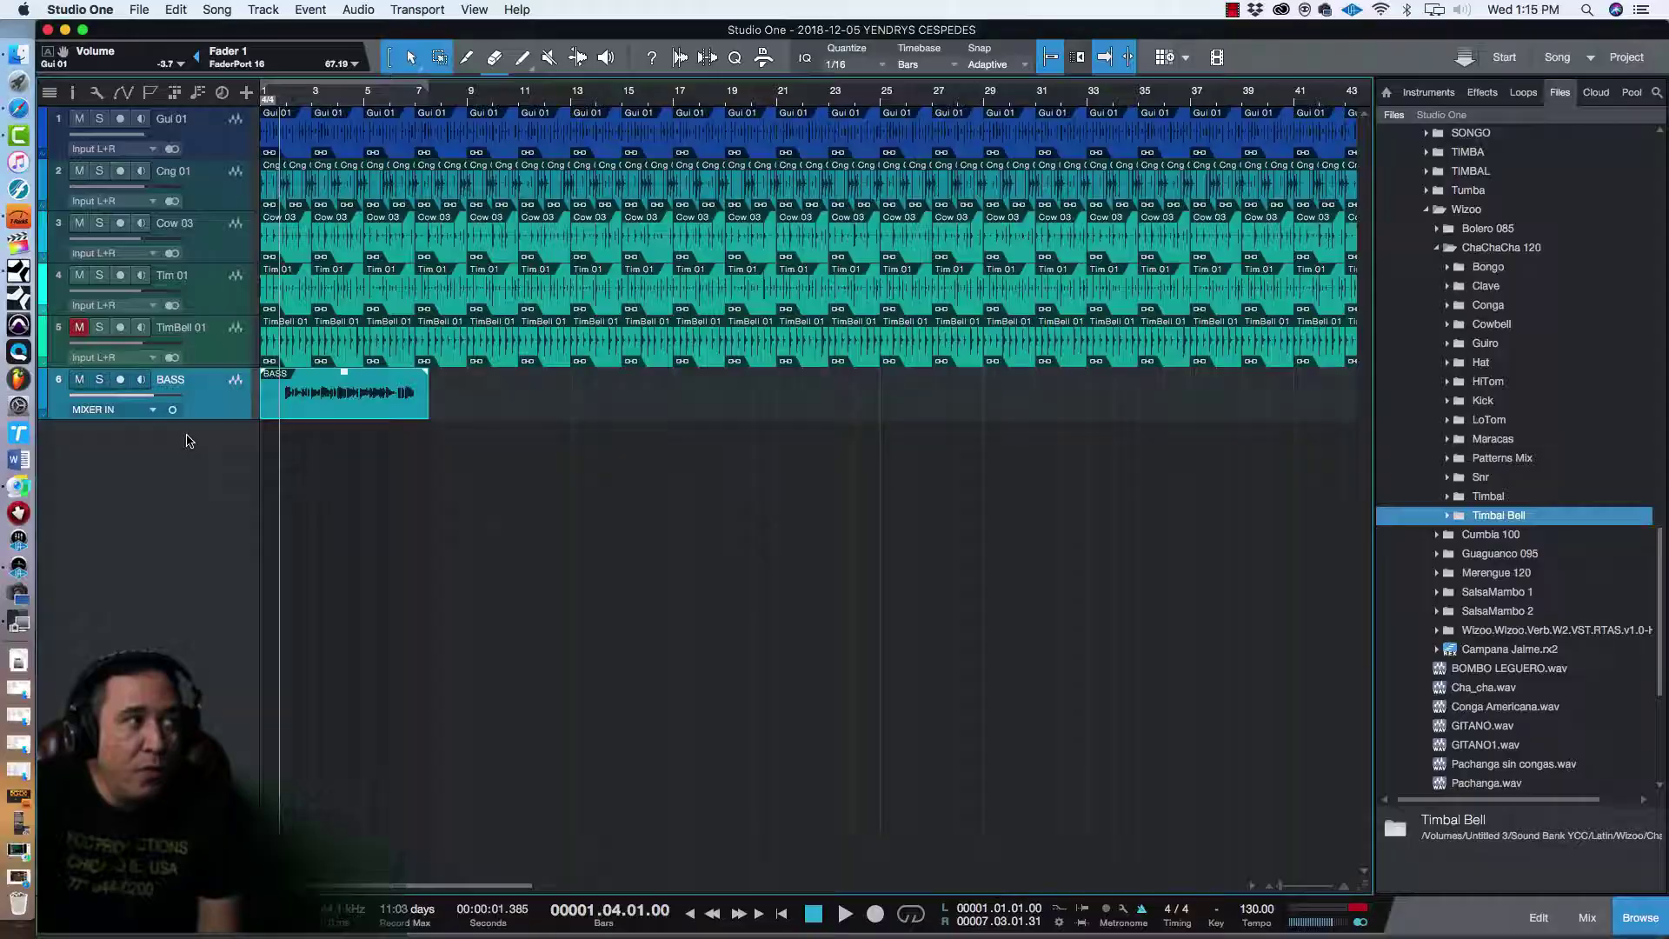
# Add a stereo audio track below BASS and name it PIANO.
pyautogui.rightClick(186, 439)
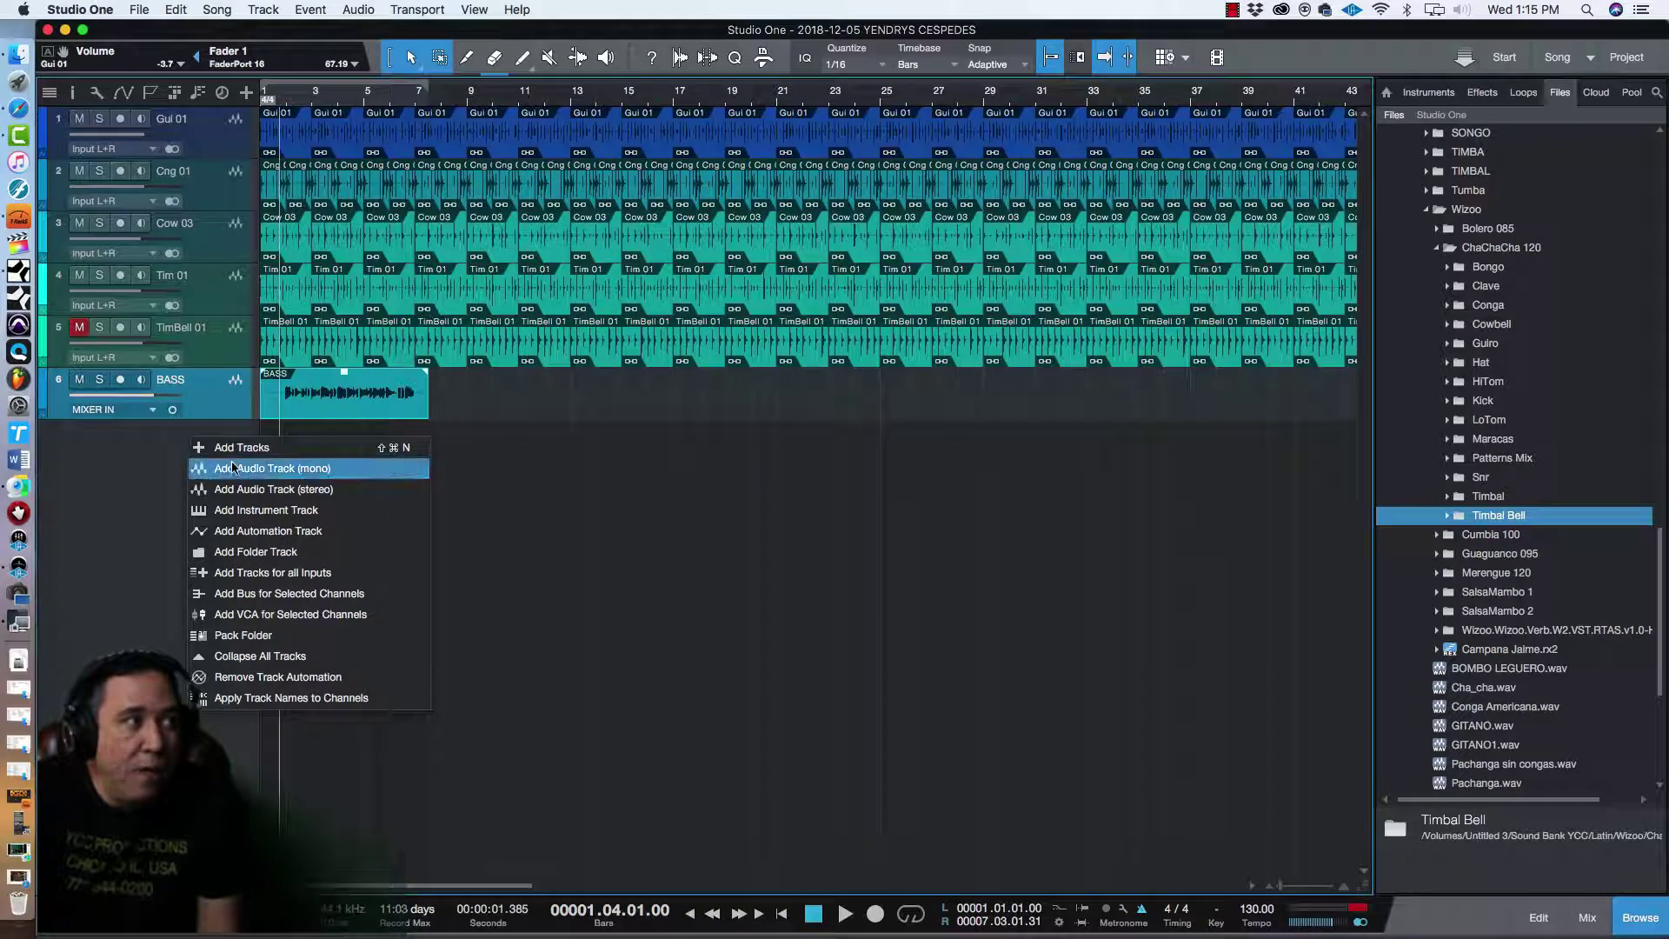
pyautogui.click(247, 491)
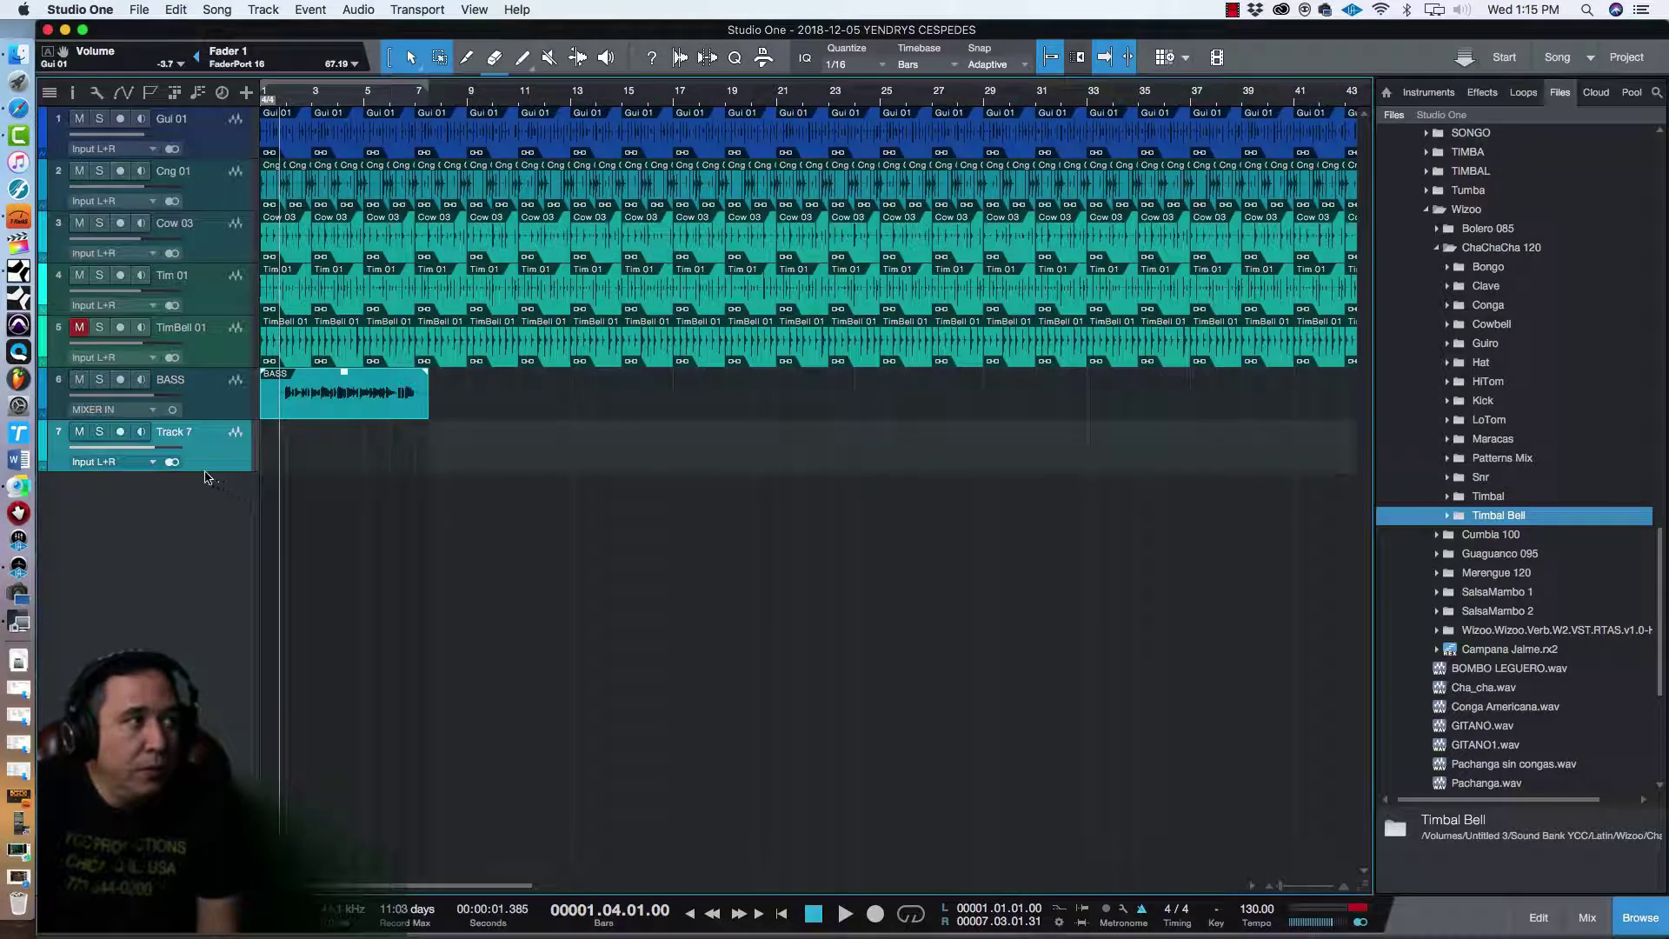
pyautogui.doubleClick(171, 433)
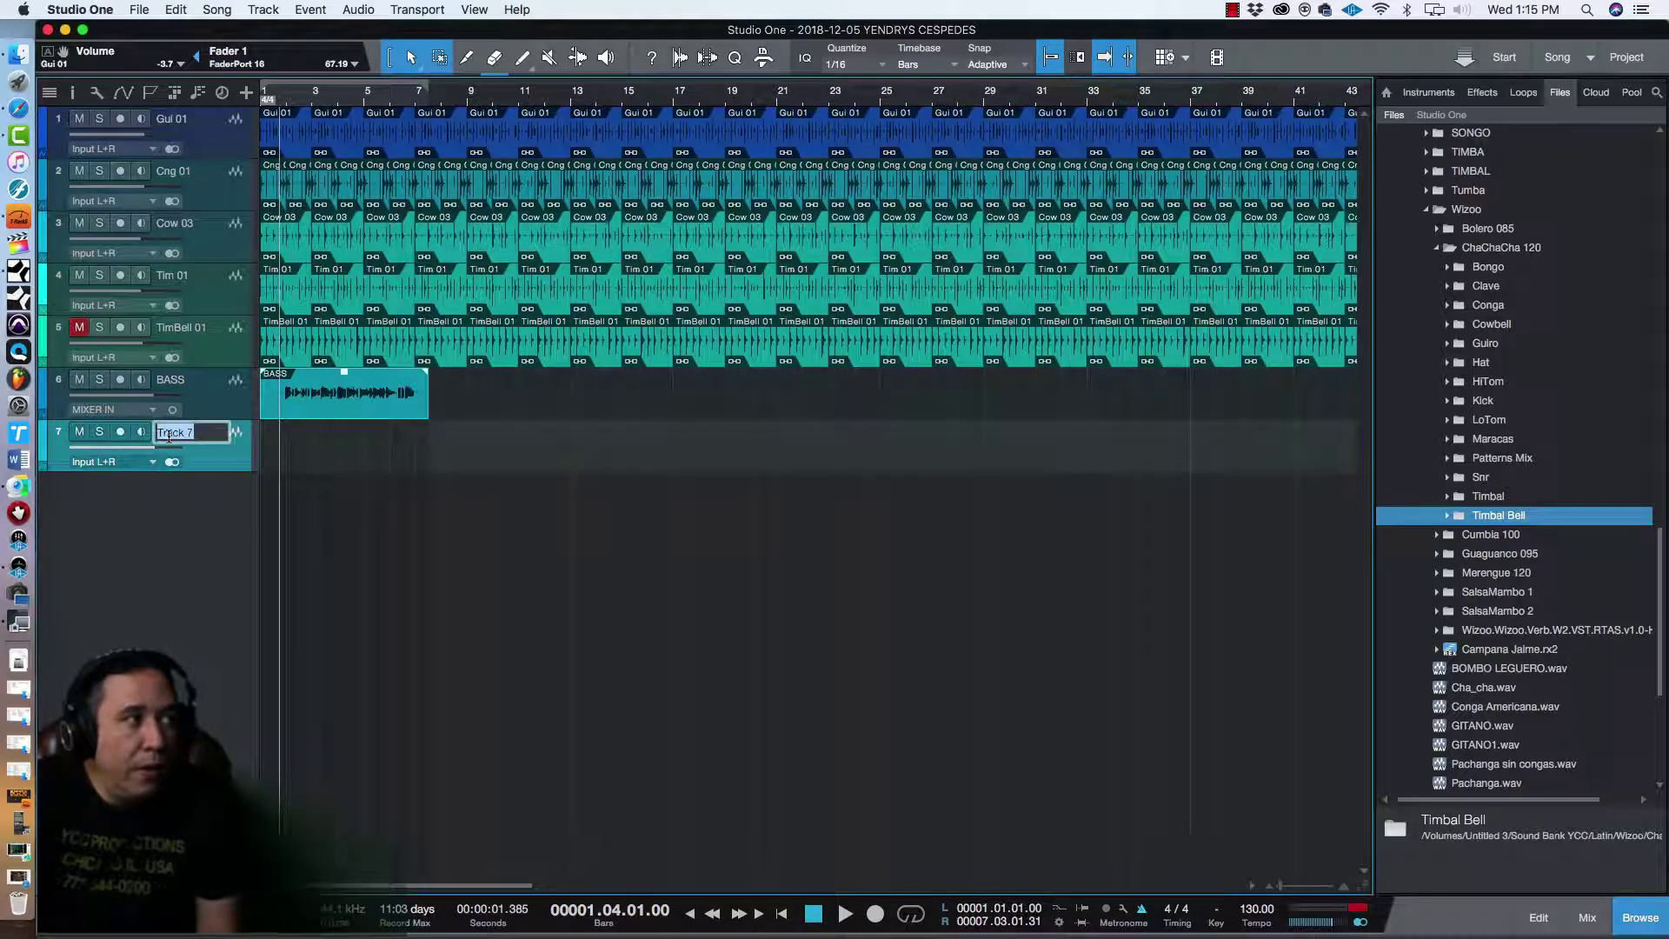
pyautogui.write('PIAN')
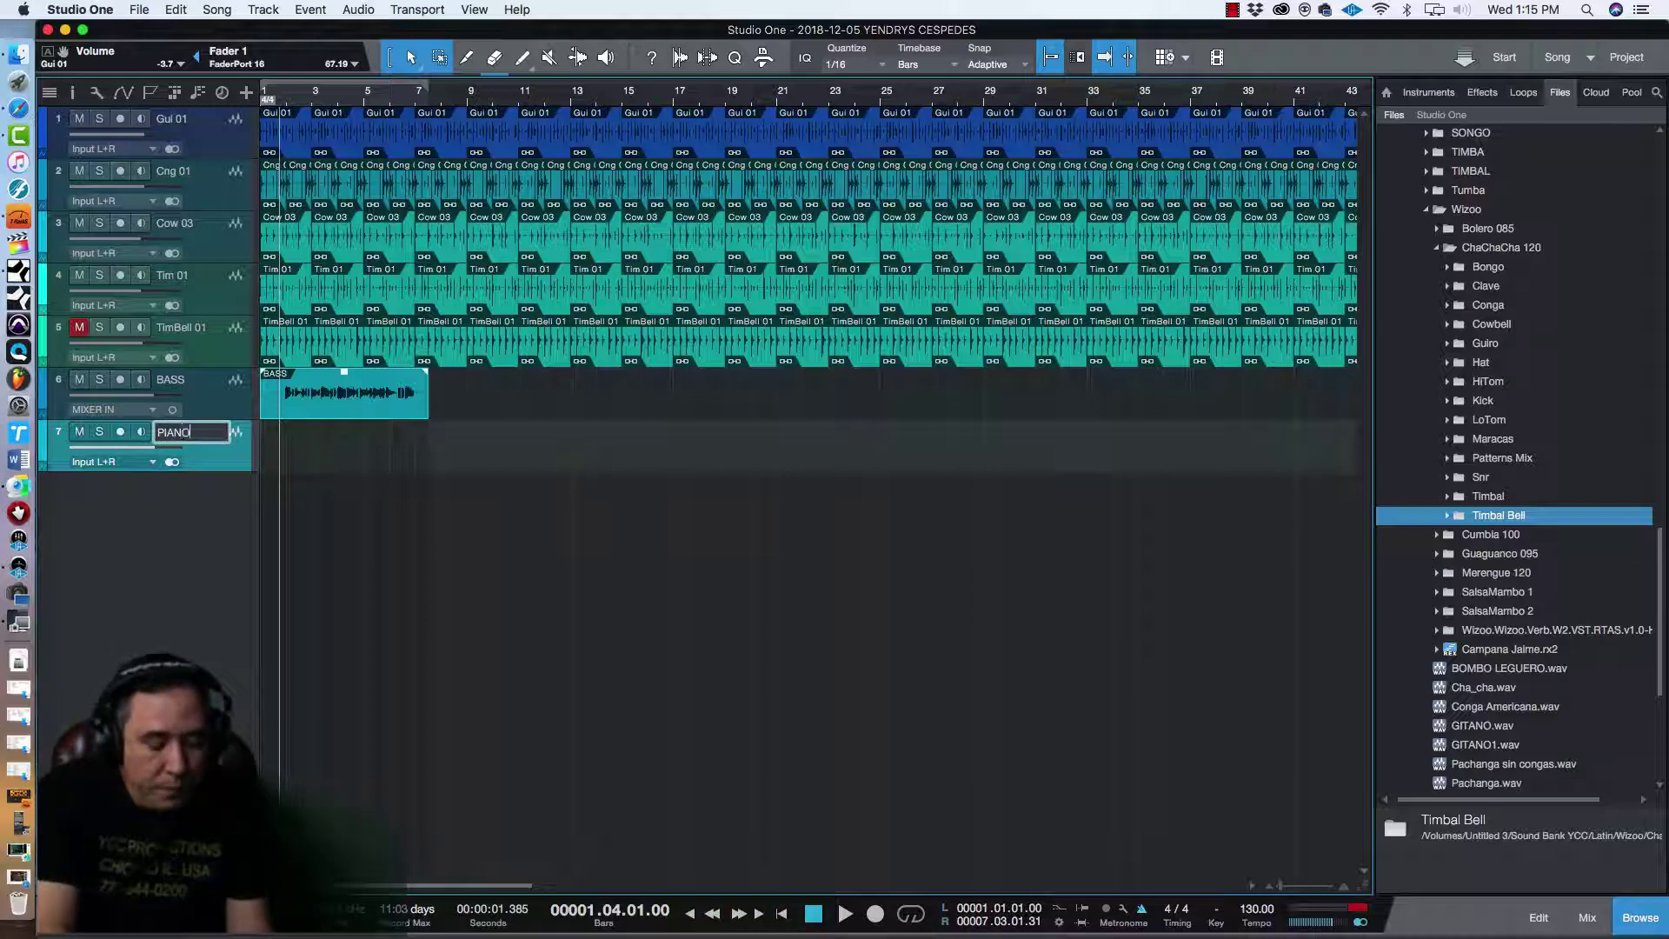
pyautogui.write('O')
pyautogui.press('Return')
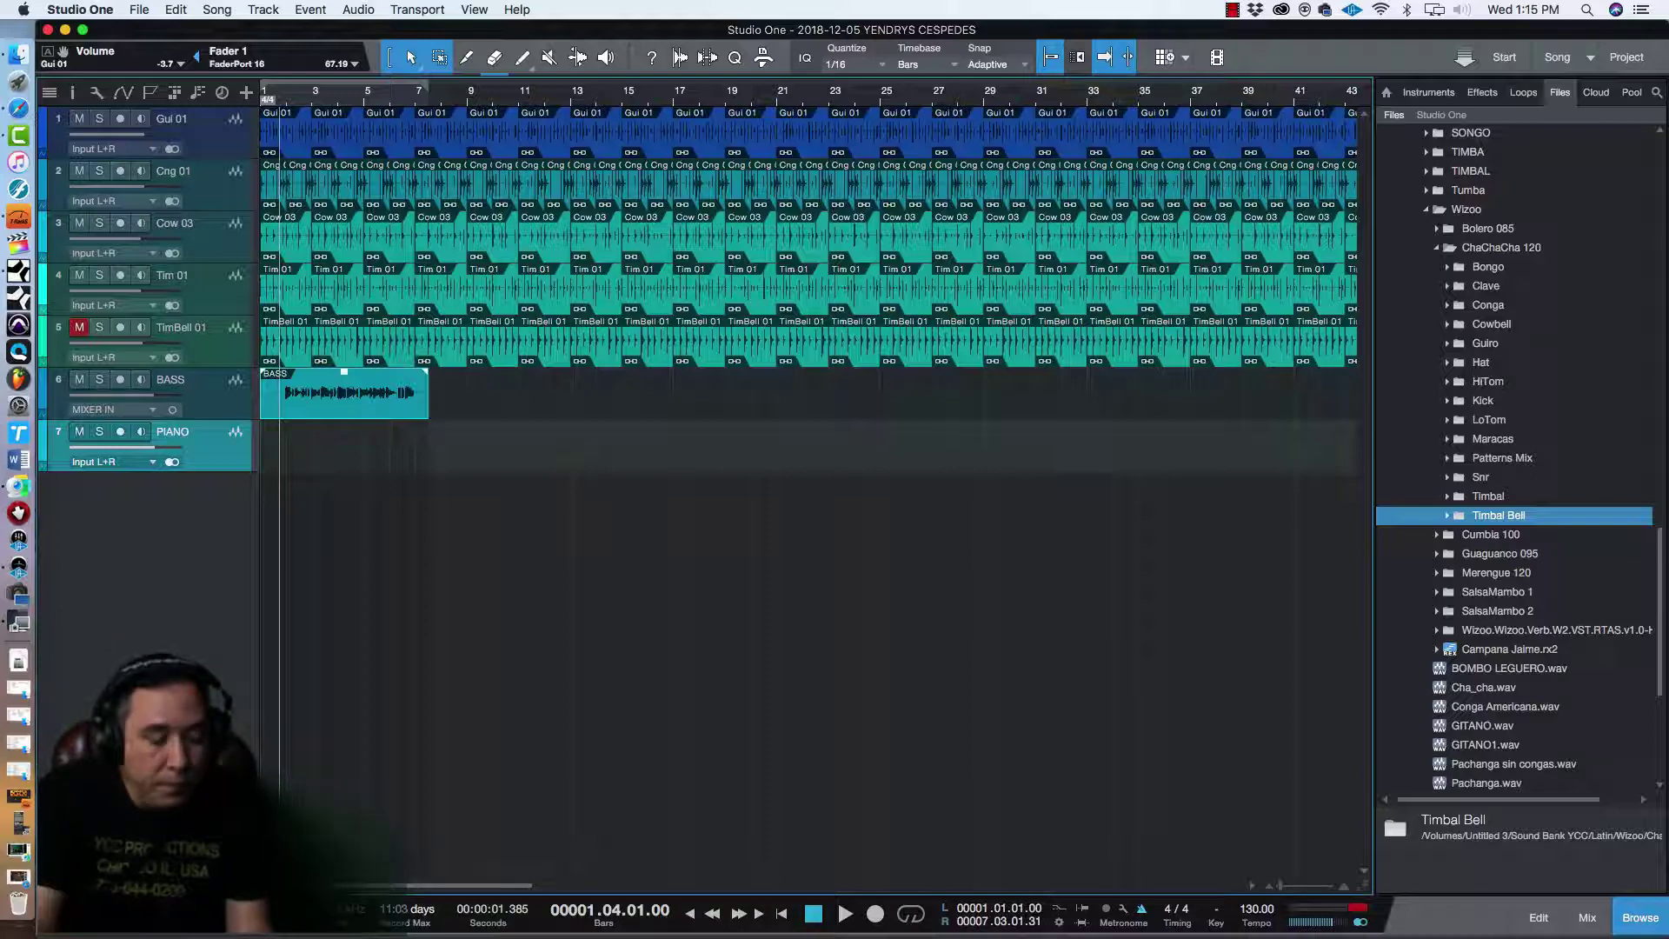
# Create a stereo input named MIXER STEREO on LINE 7 and LINE 8 and assign it to the PIANO track.
pyautogui.click(152, 463)
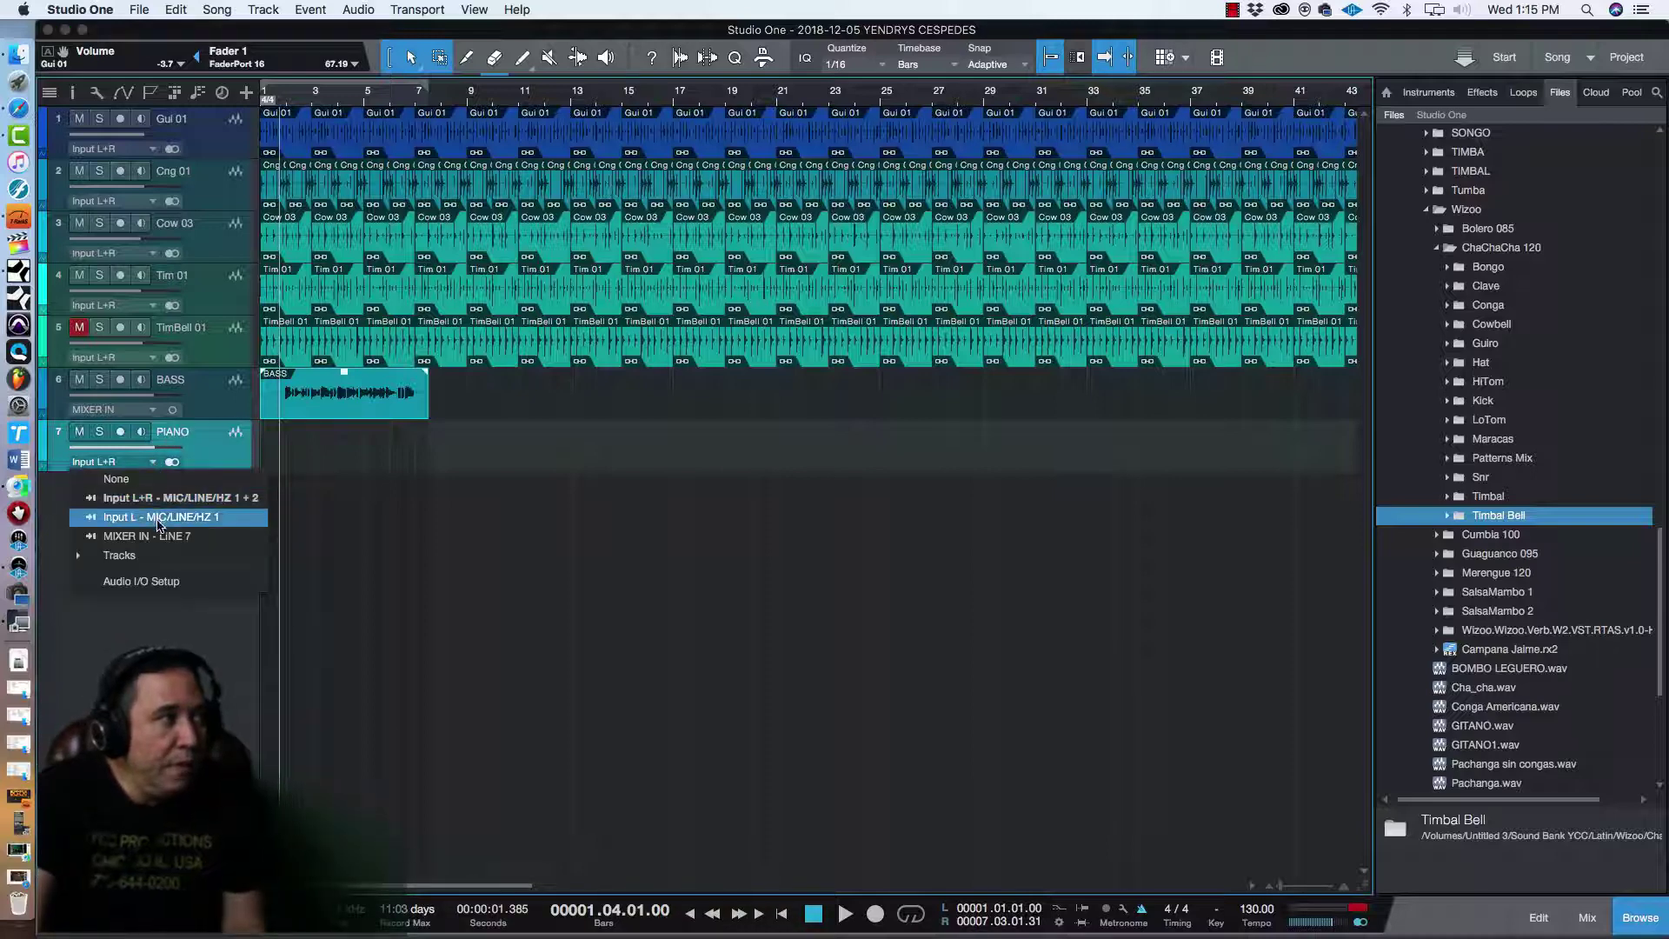
pyautogui.click(132, 582)
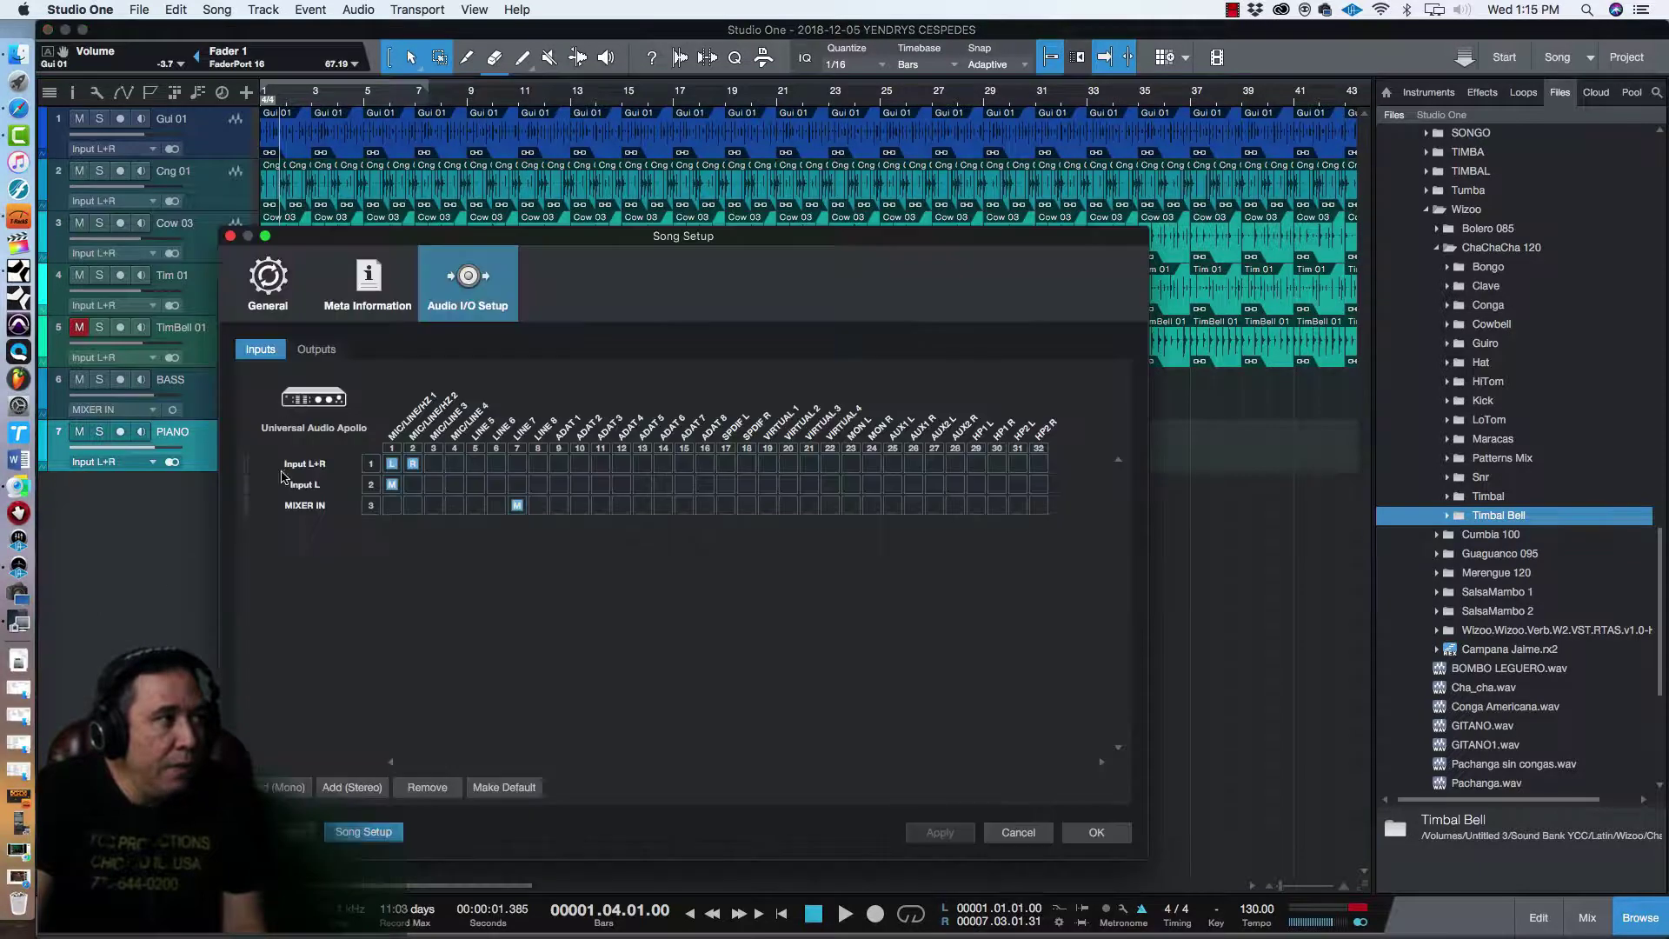
pyautogui.click(349, 787)
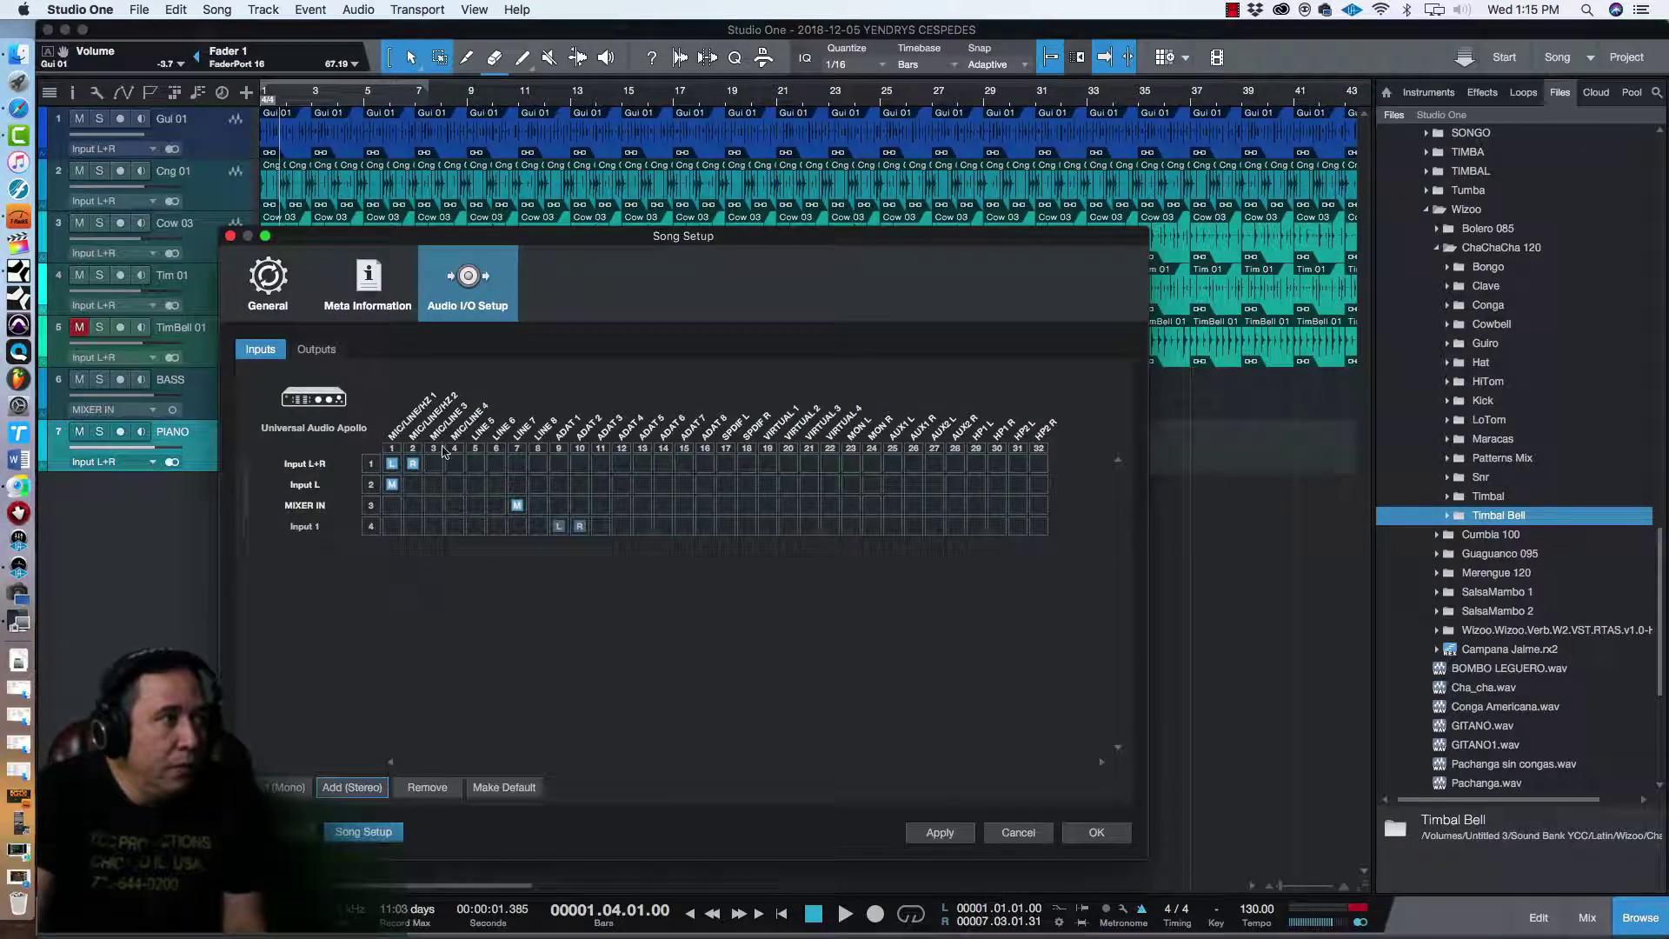
pyautogui.doubleClick(339, 528)
pyautogui.write('MI')
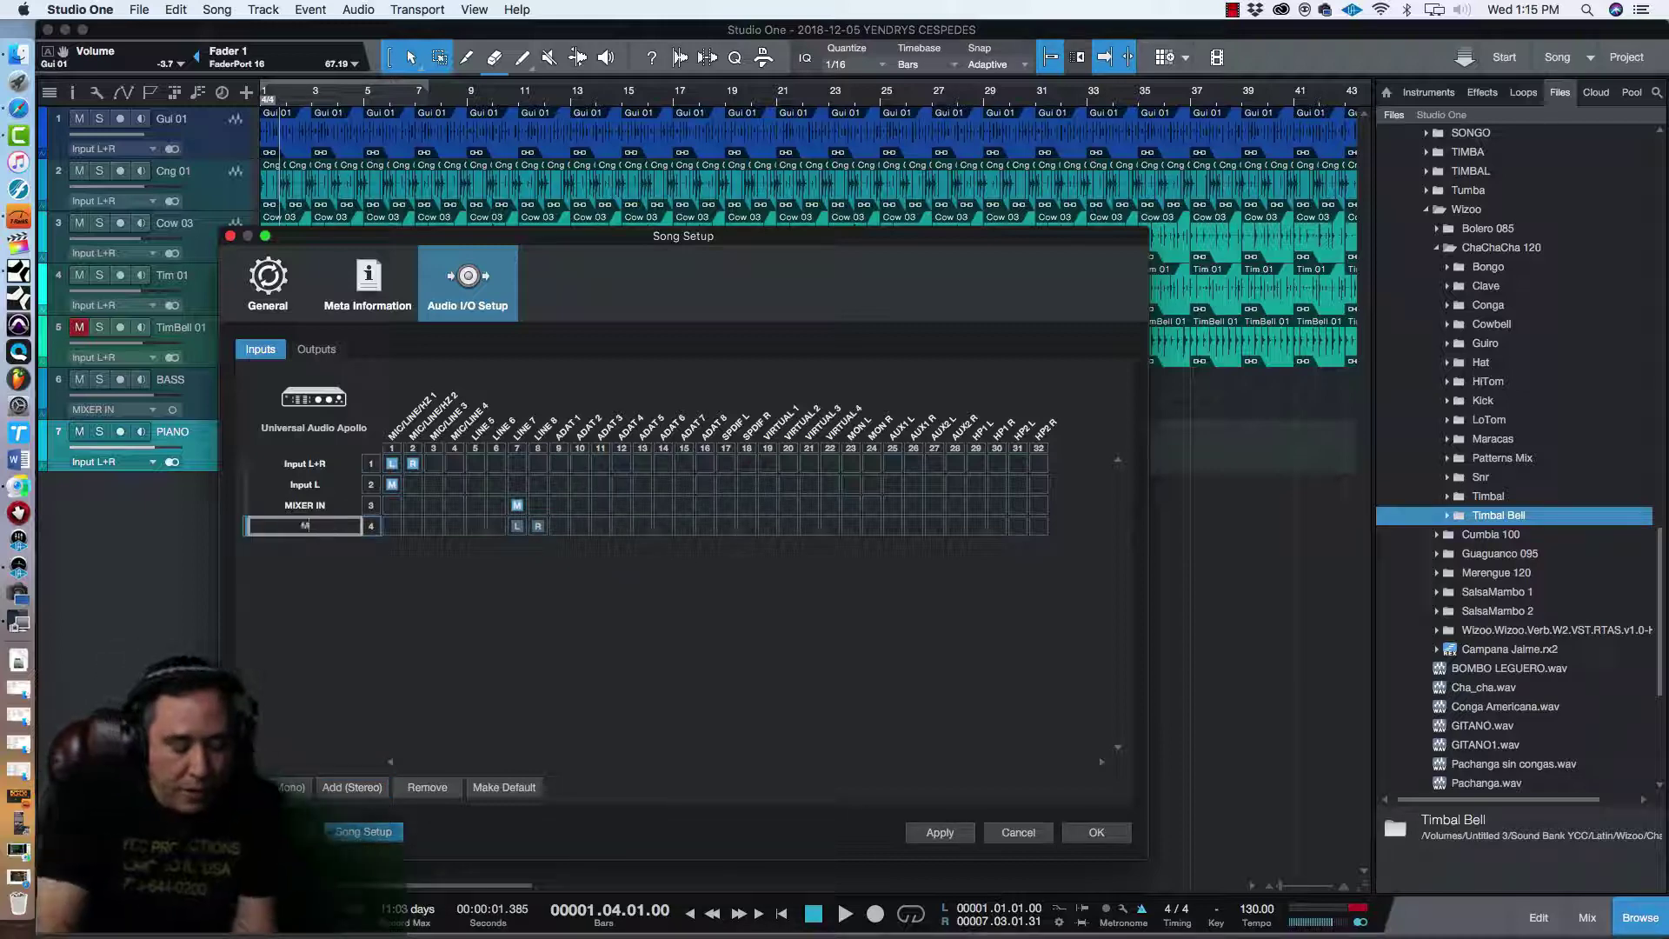
pyautogui.write('XER STEREO')
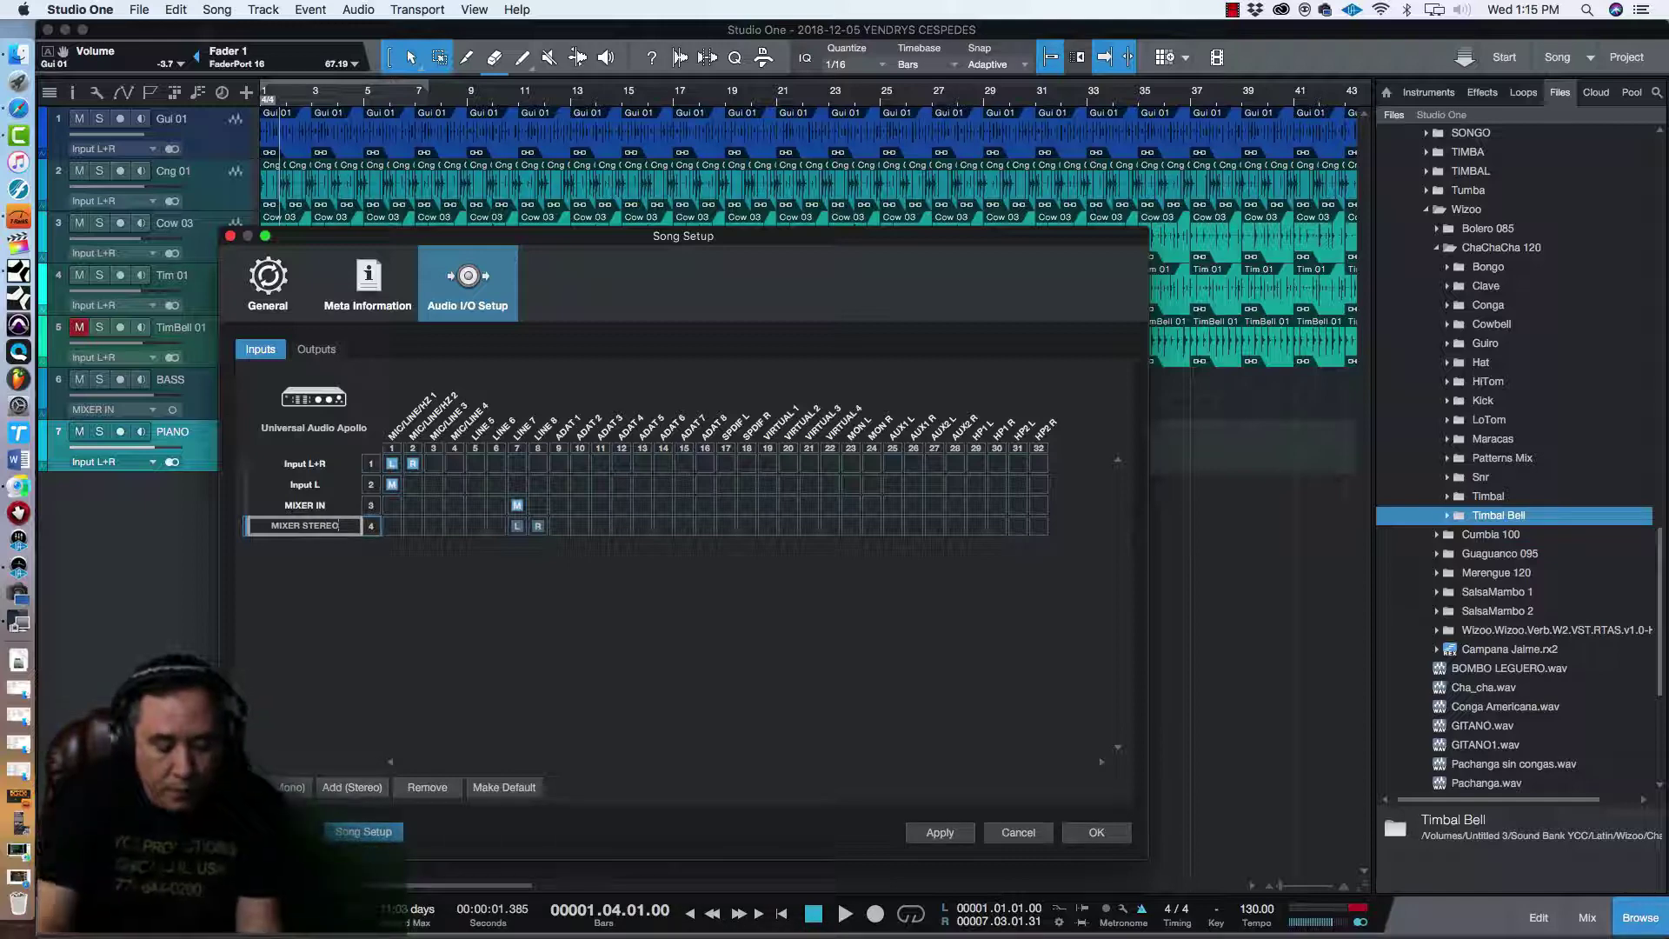
pyautogui.press('Return')
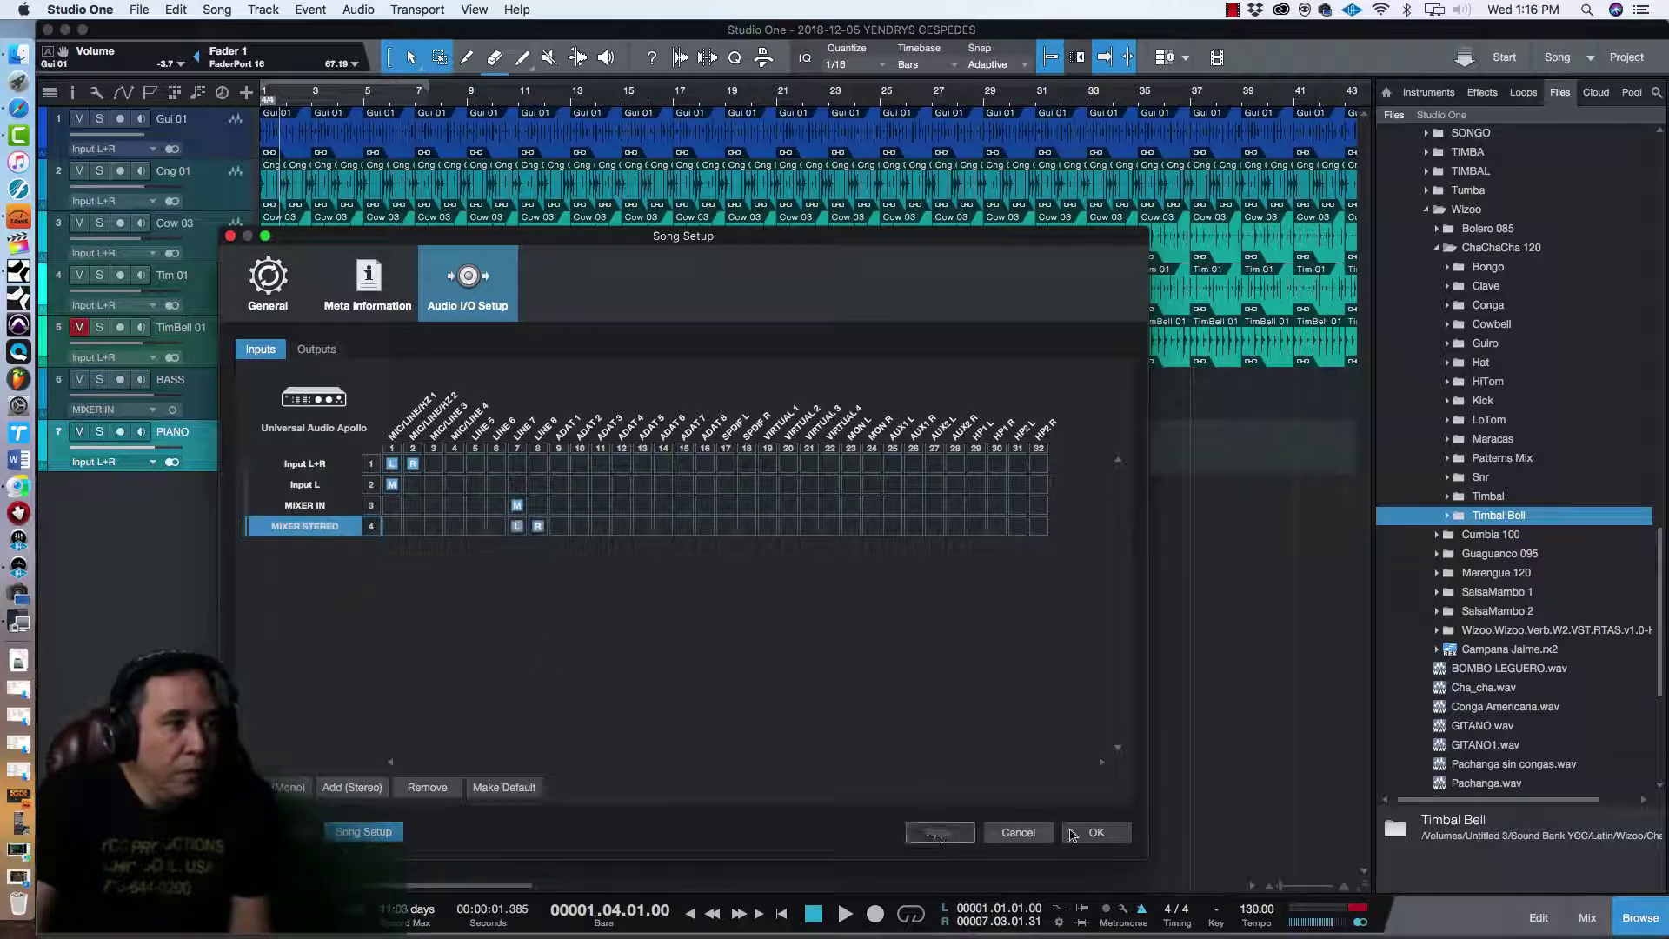
pyautogui.click(1096, 832)
pyautogui.click(149, 464)
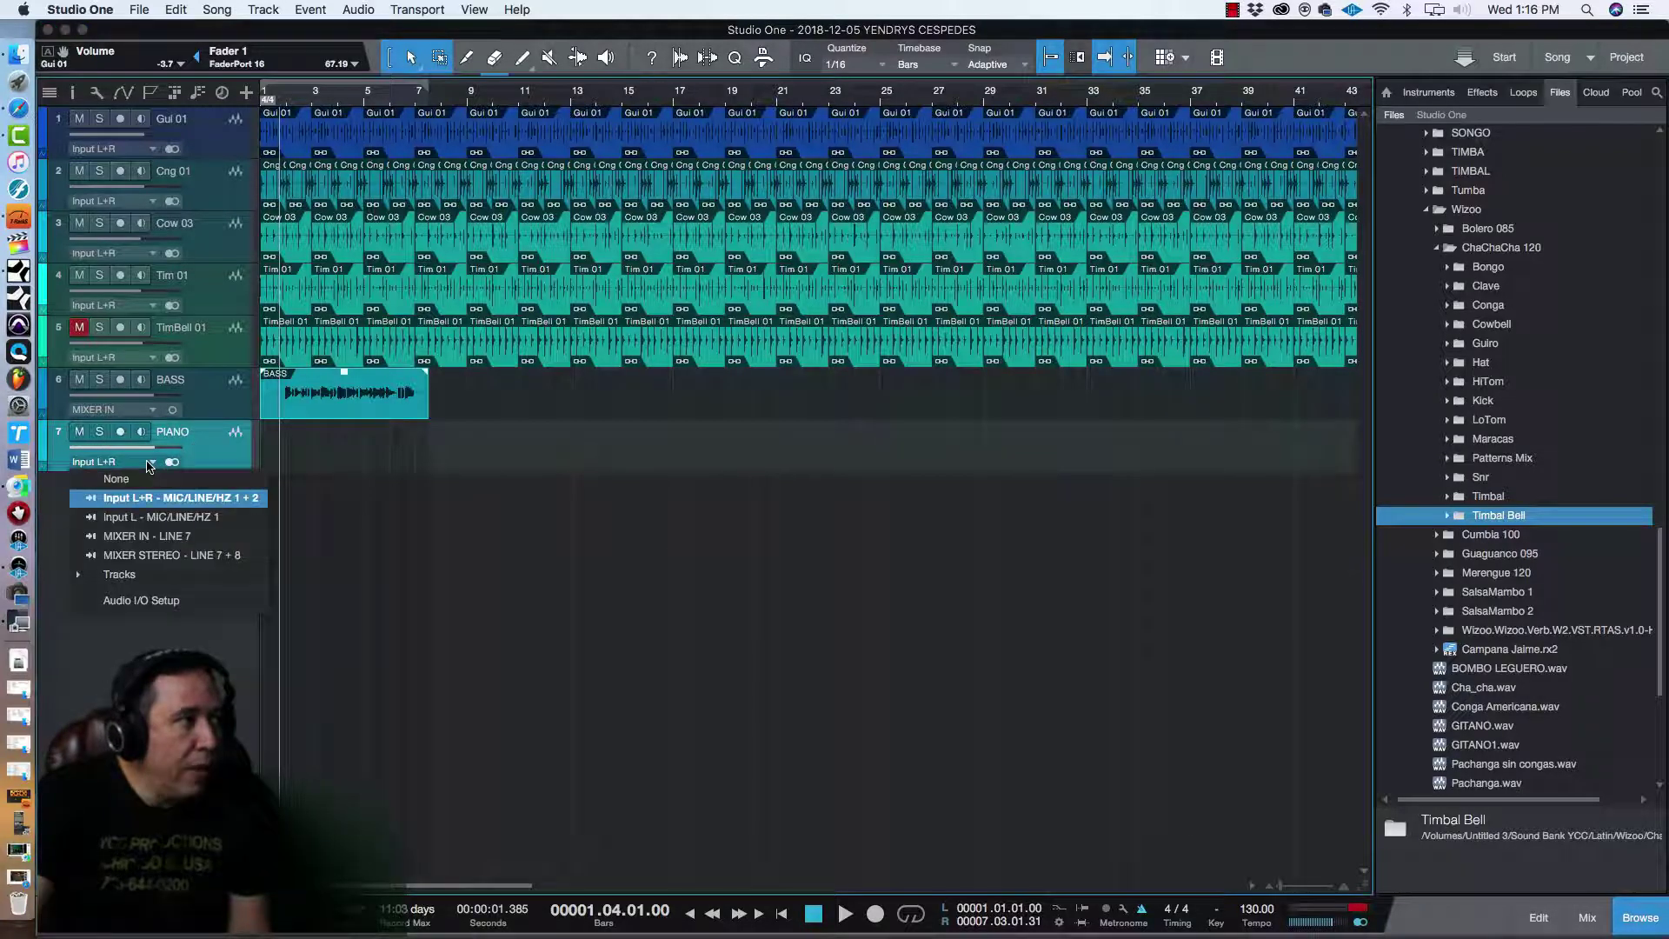
pyautogui.click(185, 557)
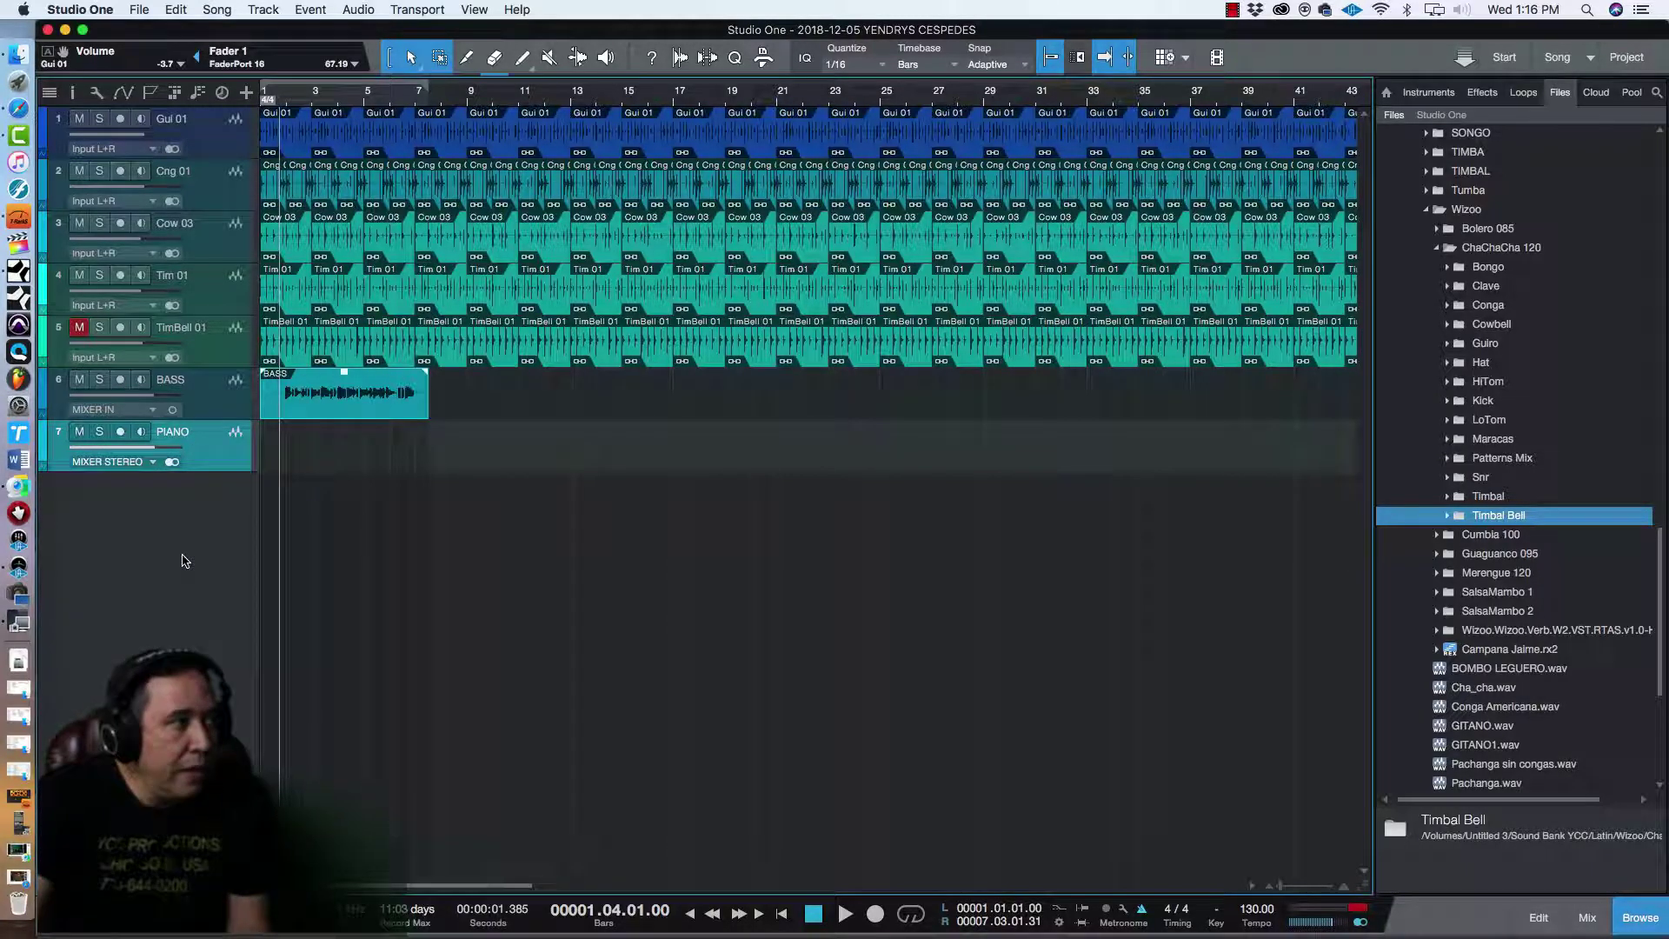
# Arm the PIANO track with monitoring, record a piano take from the song start to about bar 7, and disarm it.
pyautogui.click(141, 432)
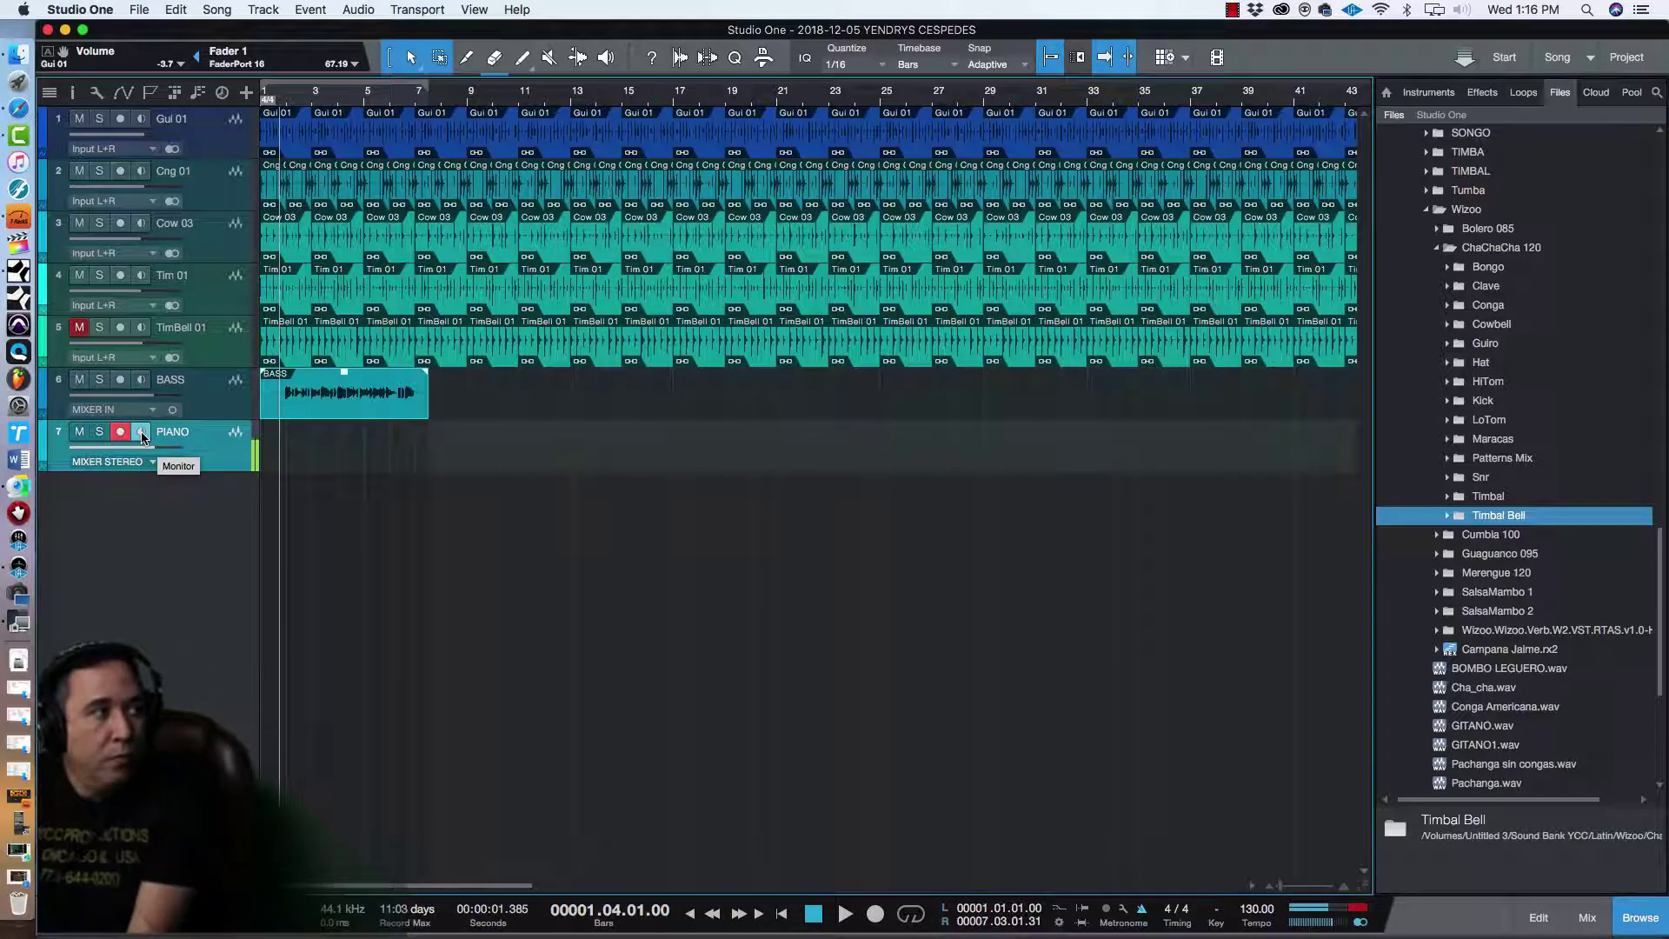
pyautogui.press(',')
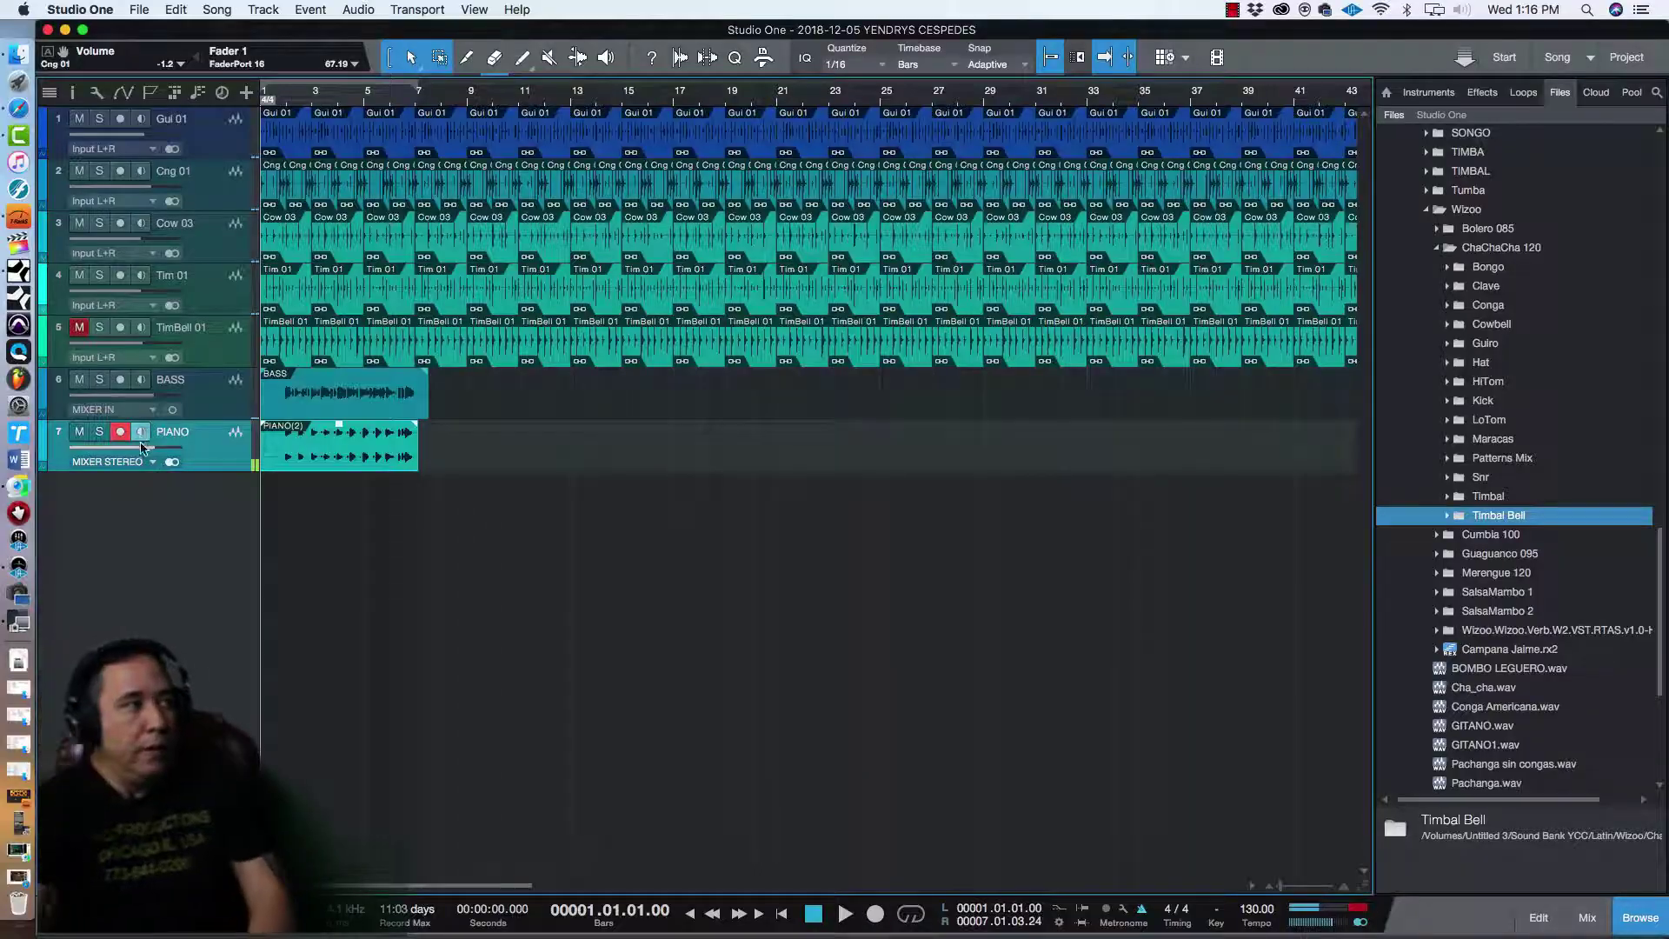
pyautogui.click(125, 434)
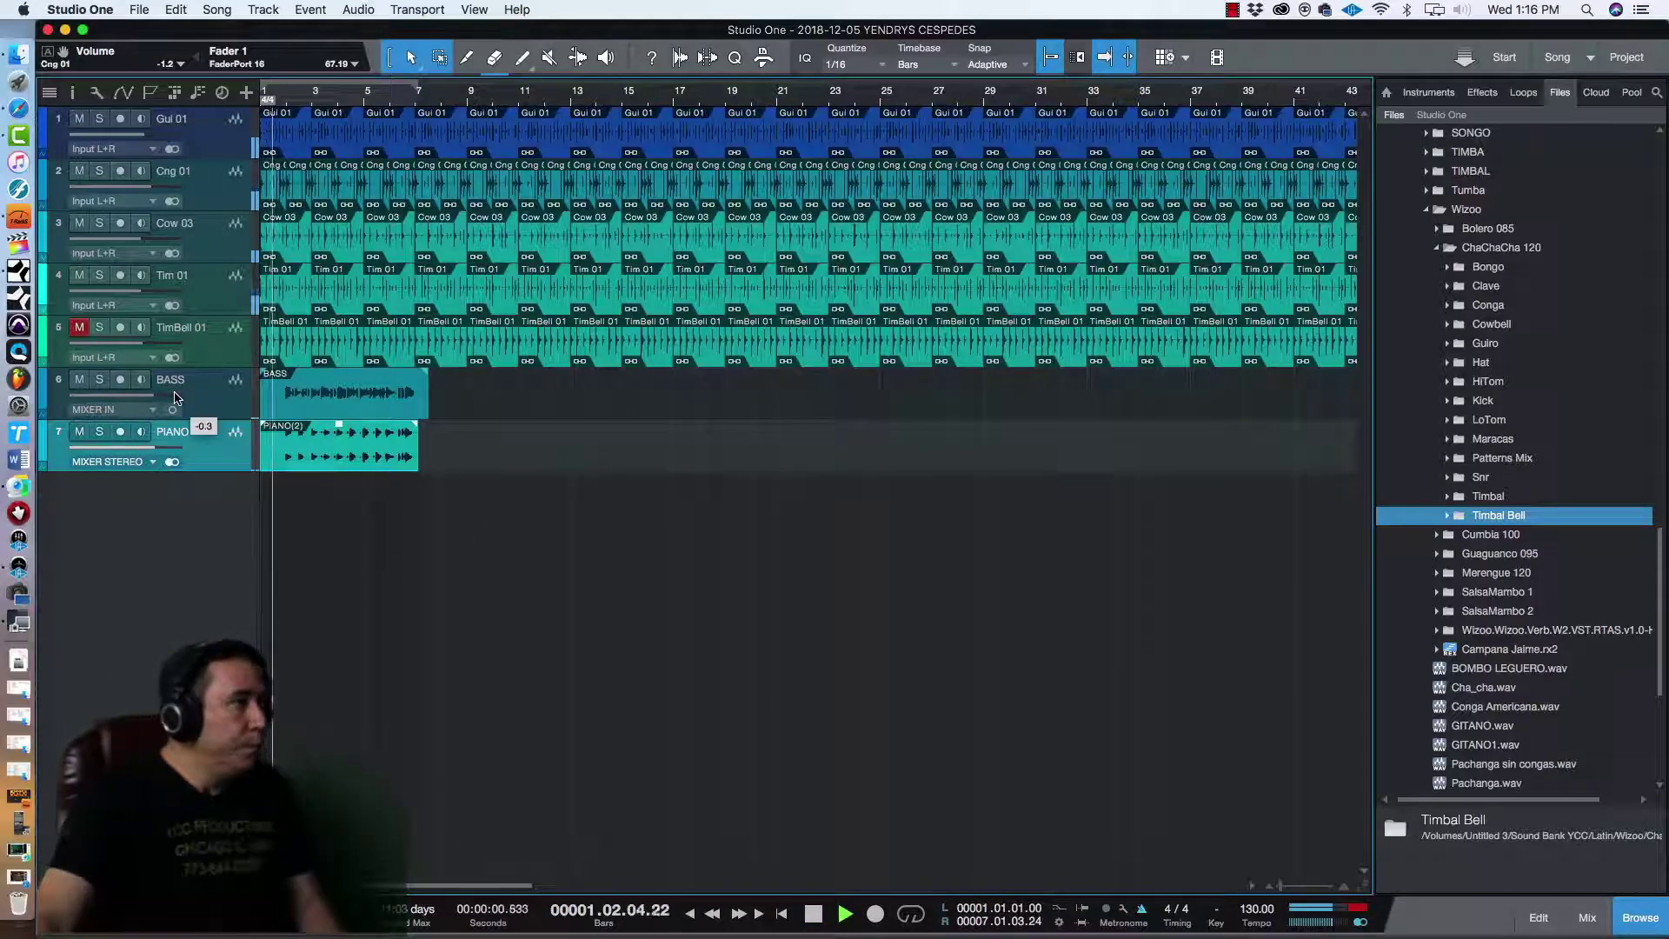